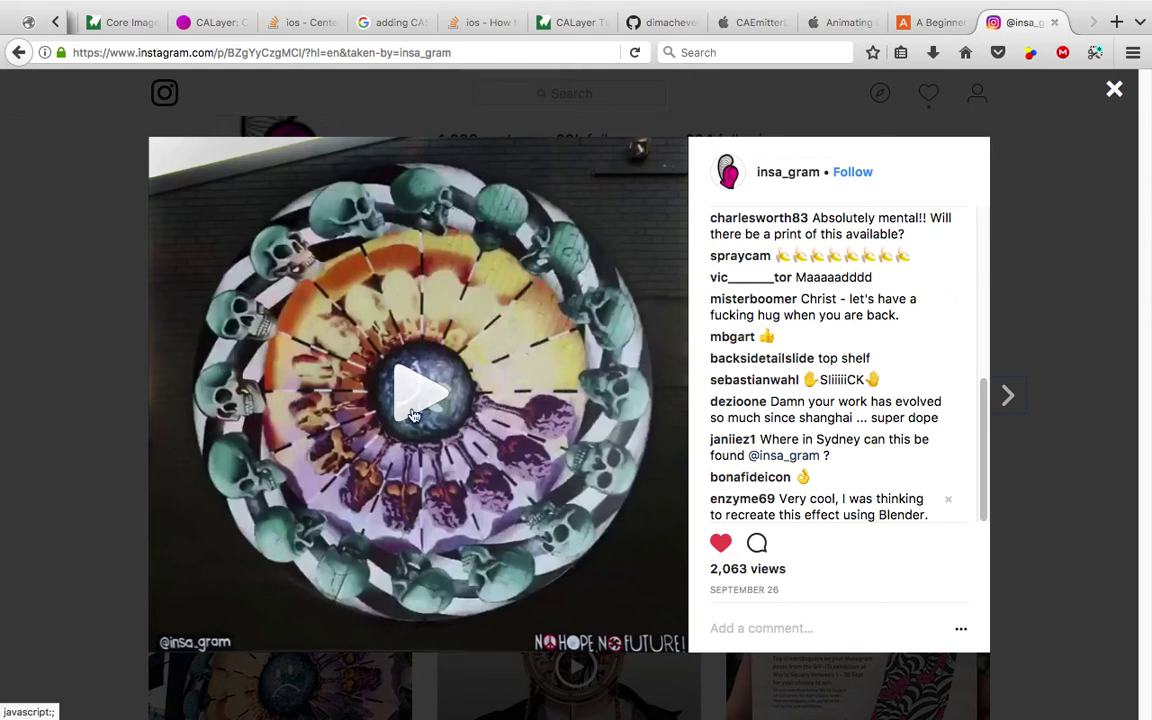
Step: Switch to Blender, enlarge the 3D view and enable the Animation Nodes auto execution options Tree Changed, Frame Changed and Property Changed
{"action": "left_click", "coordinate": [562, 380]}
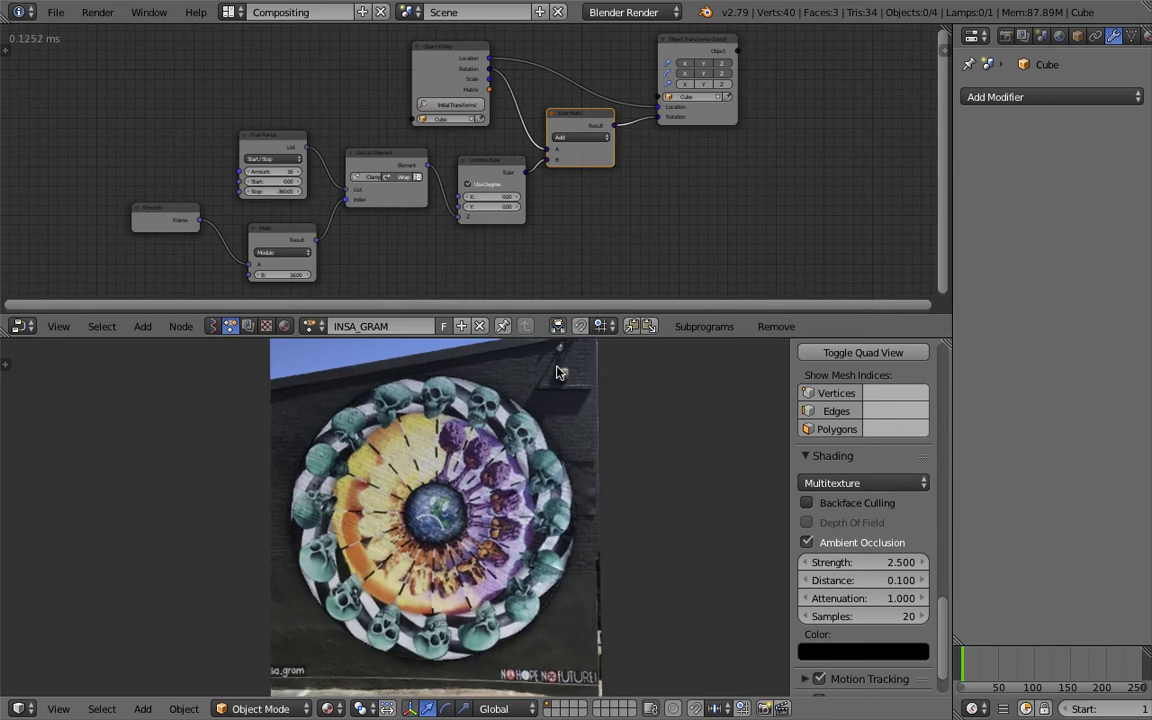
{"action": "left_click_drag", "start_coordinate": [623, 338], "coordinate": [625, 215]}
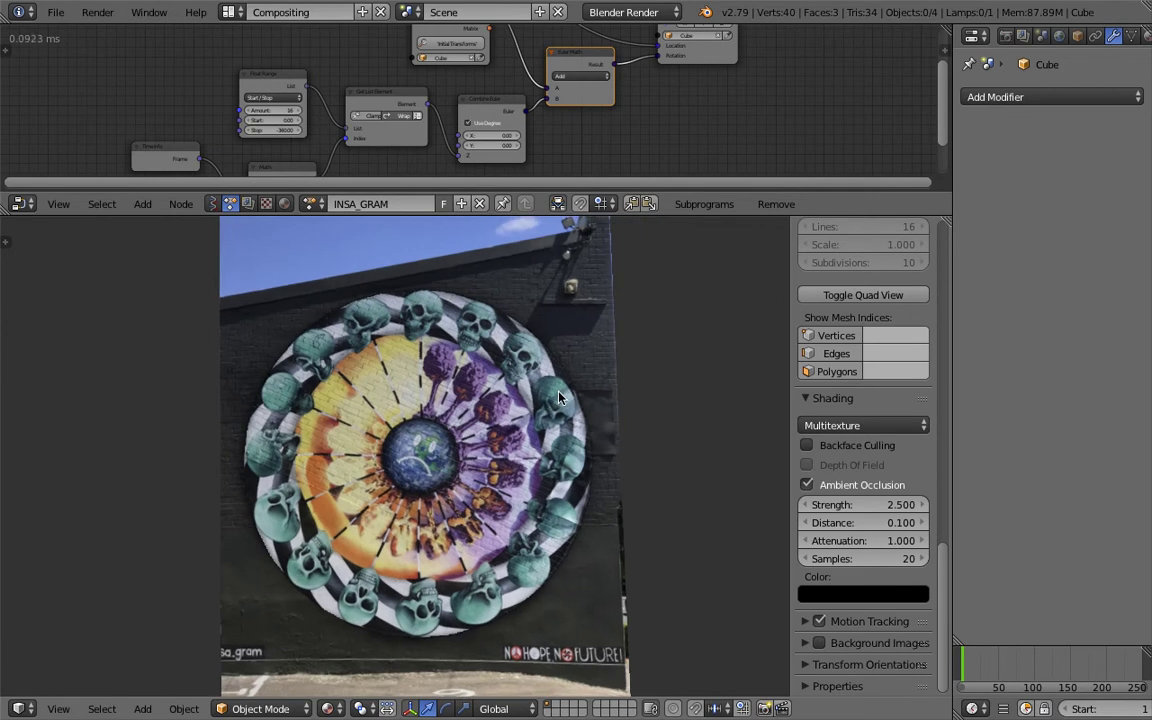
{"action": "left_click", "coordinate": [9, 48]}
{"action": "left_click", "coordinate": [11, 117]}
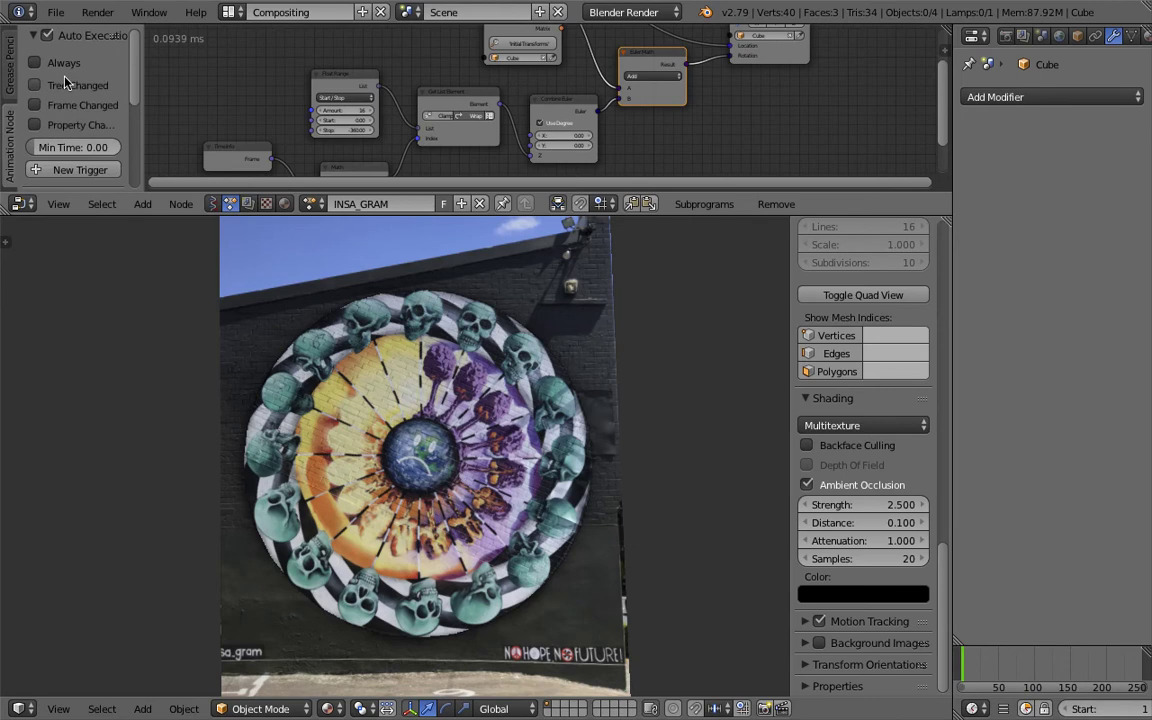
{"action": "left_click", "coordinate": [70, 124]}
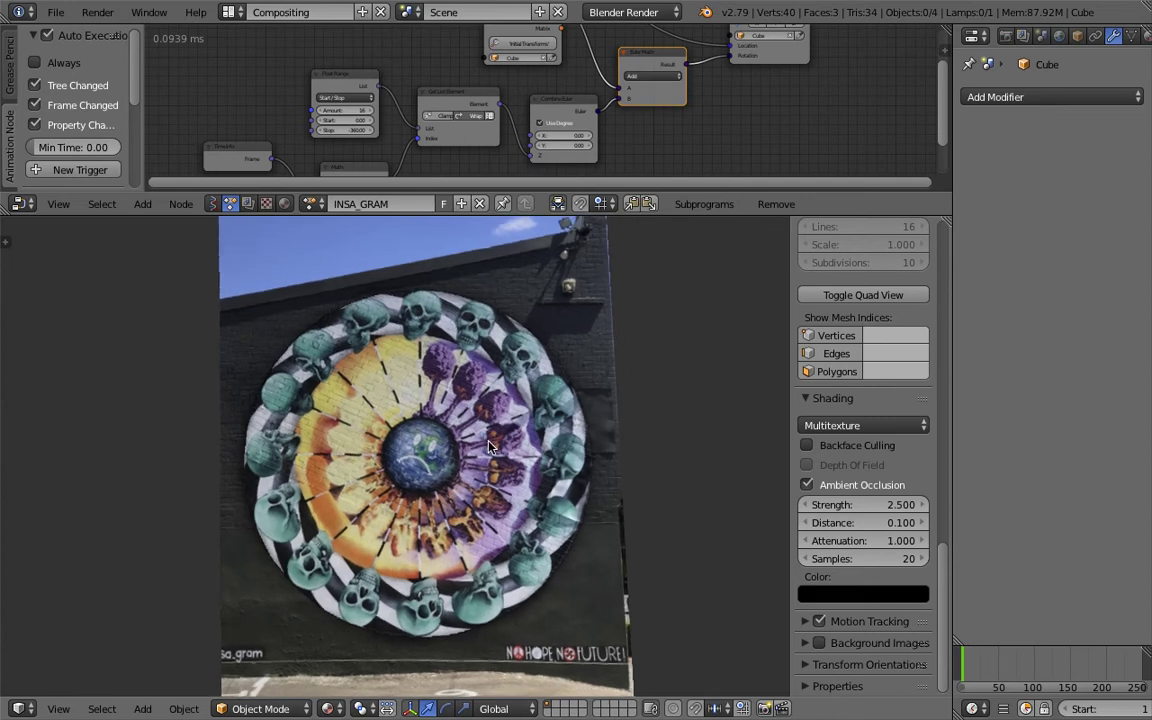
Step: Play back the rotating mural animation in the 3D view, and stop it at the starting frame
{"action": "key", "text": "alt+a"}
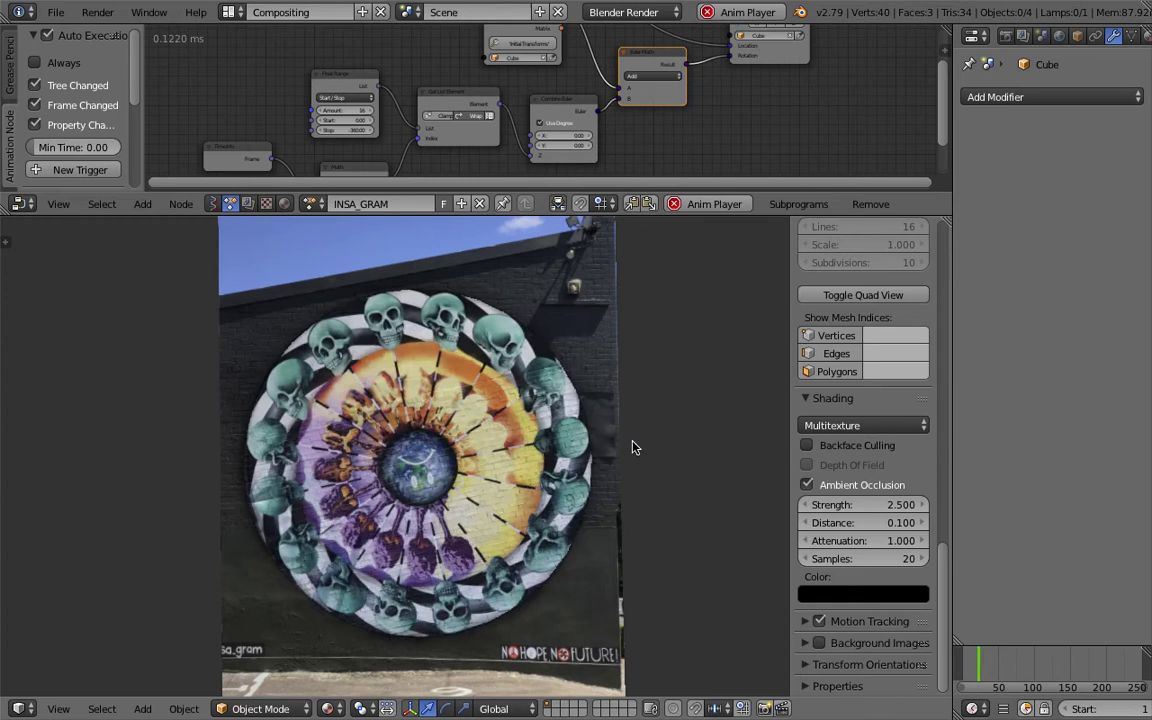
{"action": "key", "text": "Escape"}
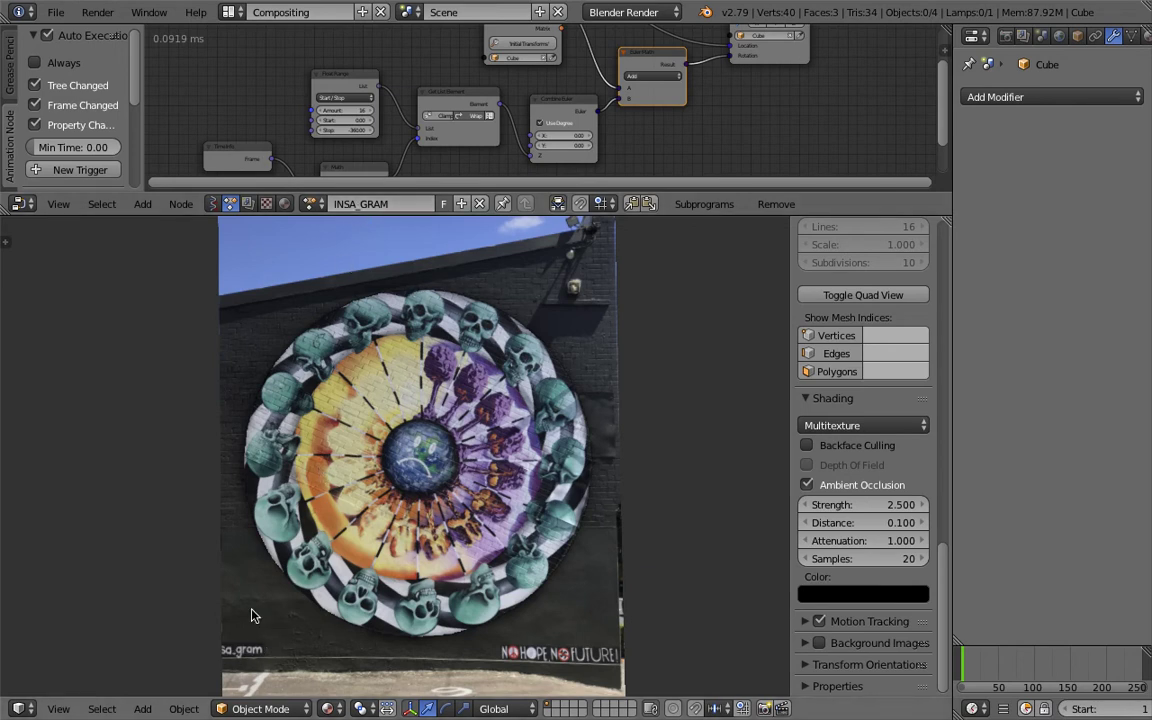
Step: Switch to the browser and examine the original mural animation and the other posts on the artist's Instagram profile
{"action": "key", "text": "ctrl+Left"}
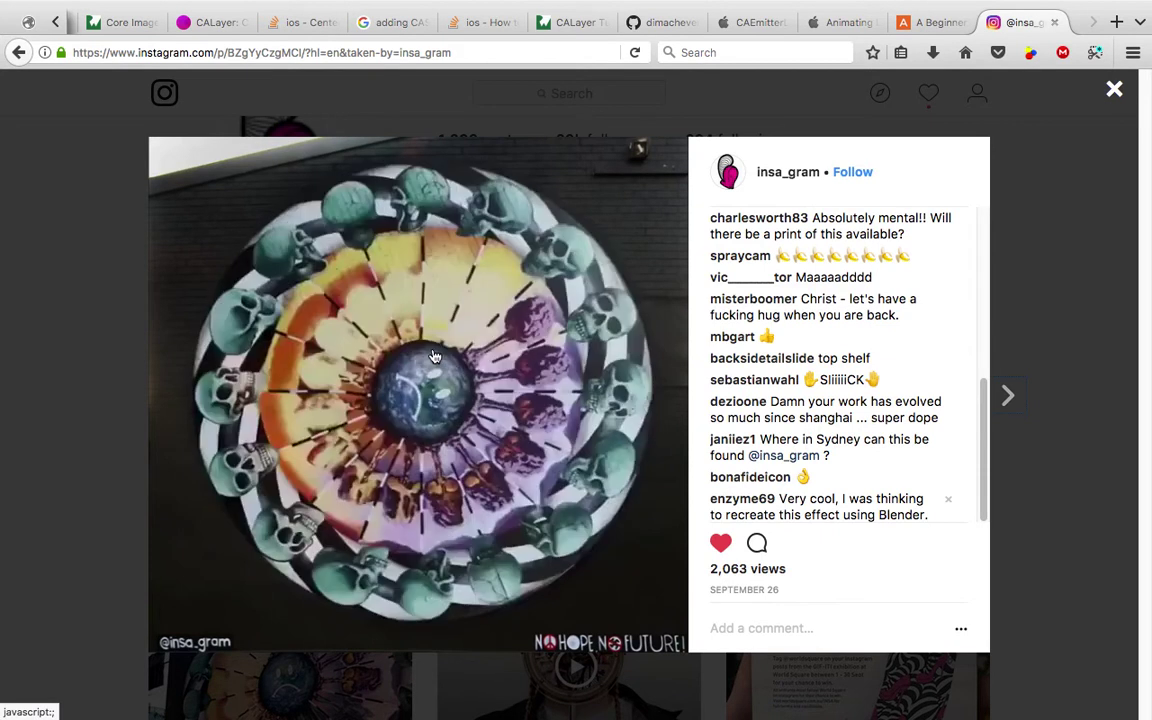
{"action": "key", "text": "Escape"}
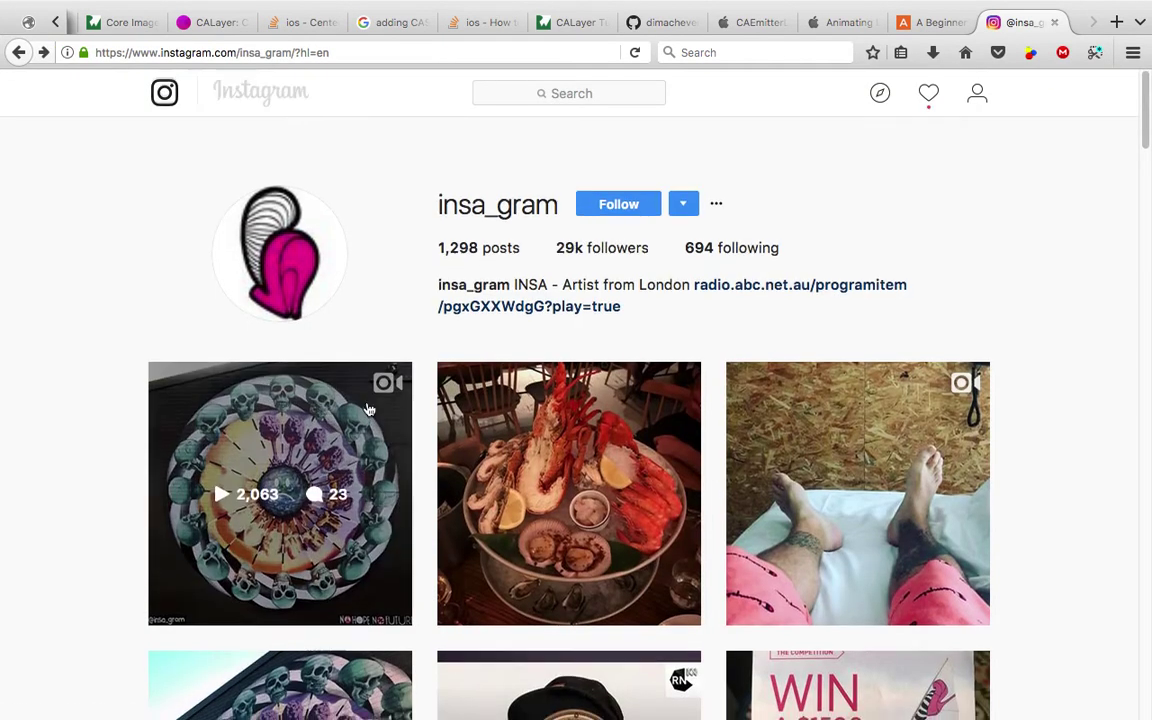
{"action": "scroll", "coordinate": [1015, 279], "scroll_direction": "down", "scroll_amount": 5}
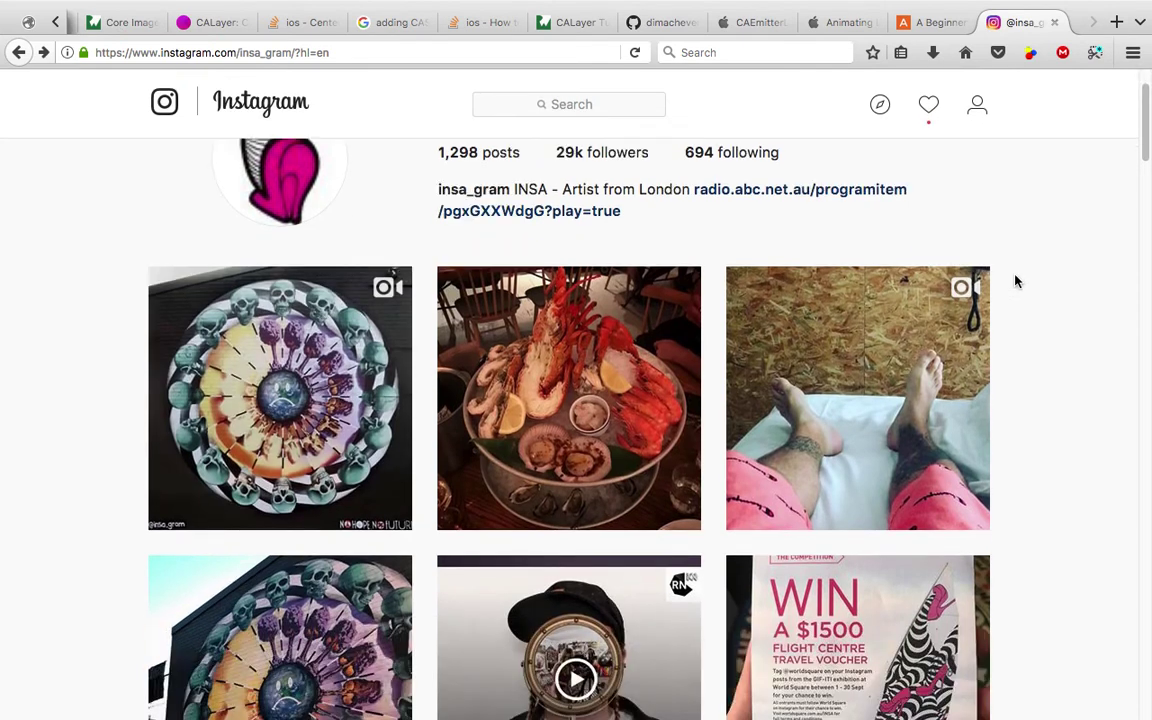
{"action": "scroll", "coordinate": [1015, 279], "scroll_direction": "up", "scroll_amount": 5}
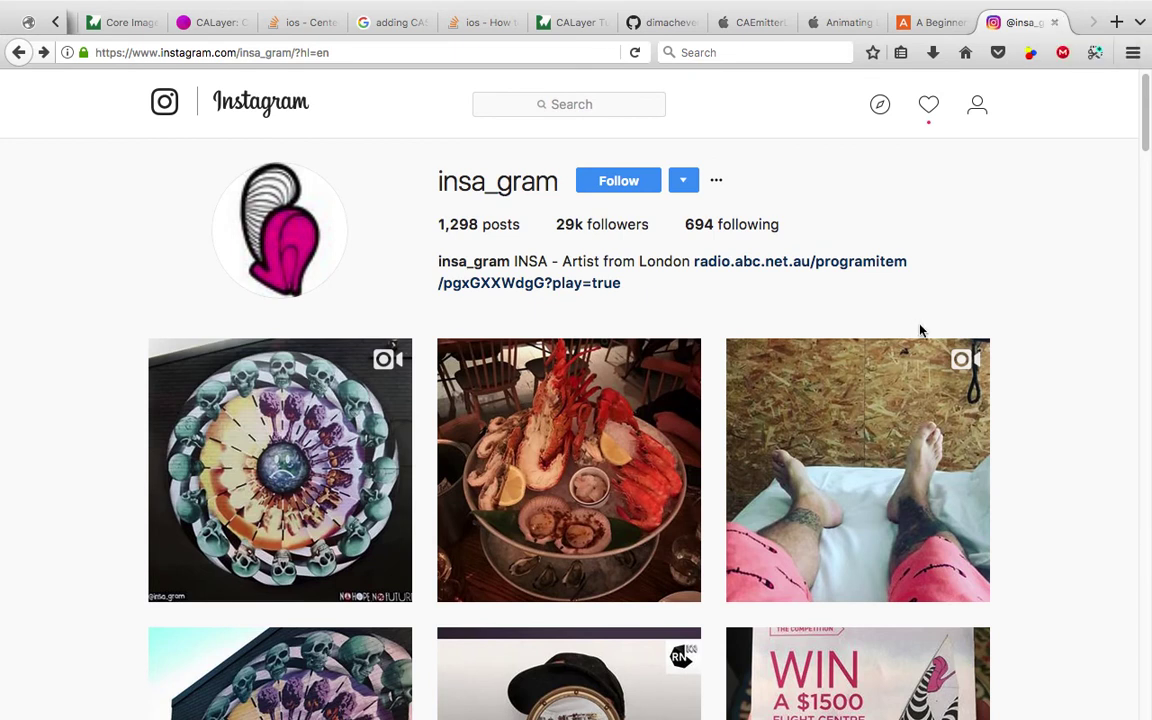
{"action": "scroll", "coordinate": [820, 380], "scroll_direction": "down", "scroll_amount": 1}
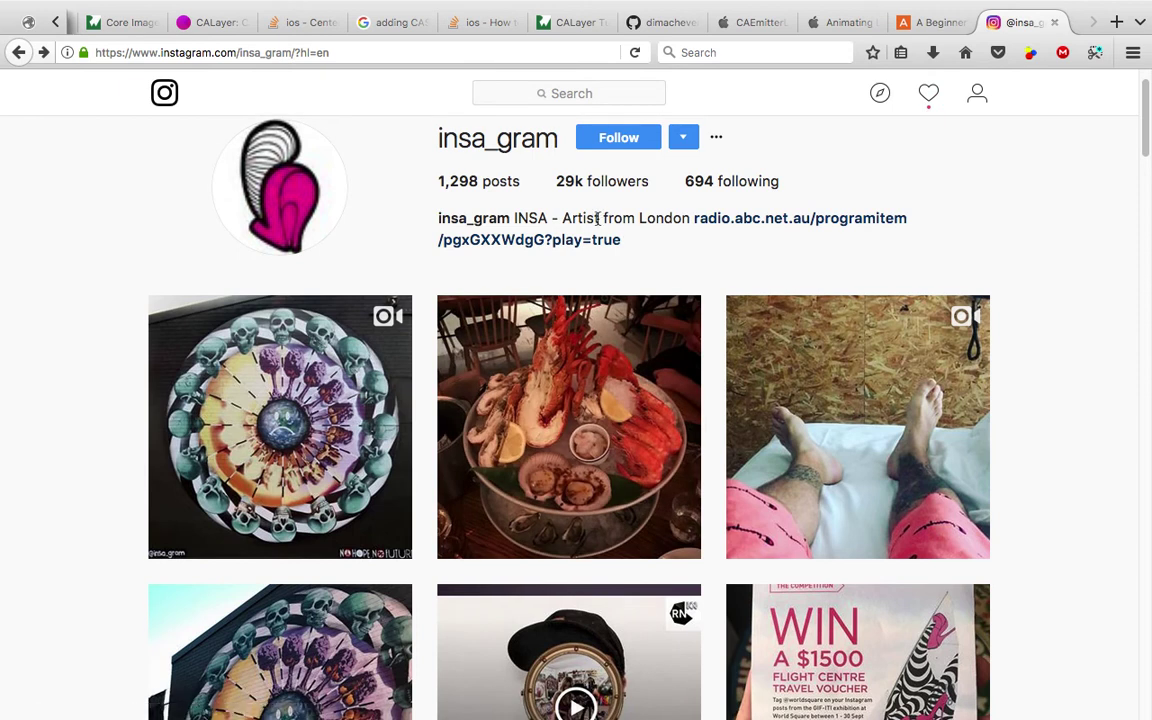
{"action": "scroll", "coordinate": [610, 222], "scroll_direction": "up", "scroll_amount": 1}
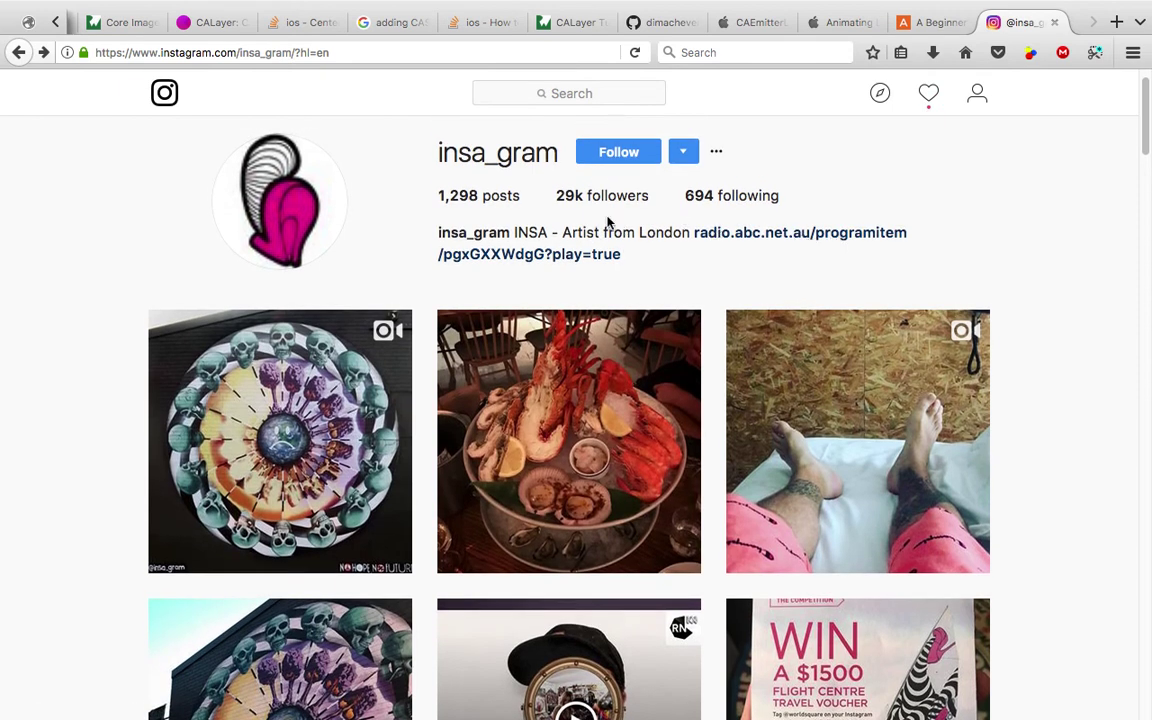
{"action": "scroll", "coordinate": [502, 243], "scroll_direction": "down", "scroll_amount": 4}
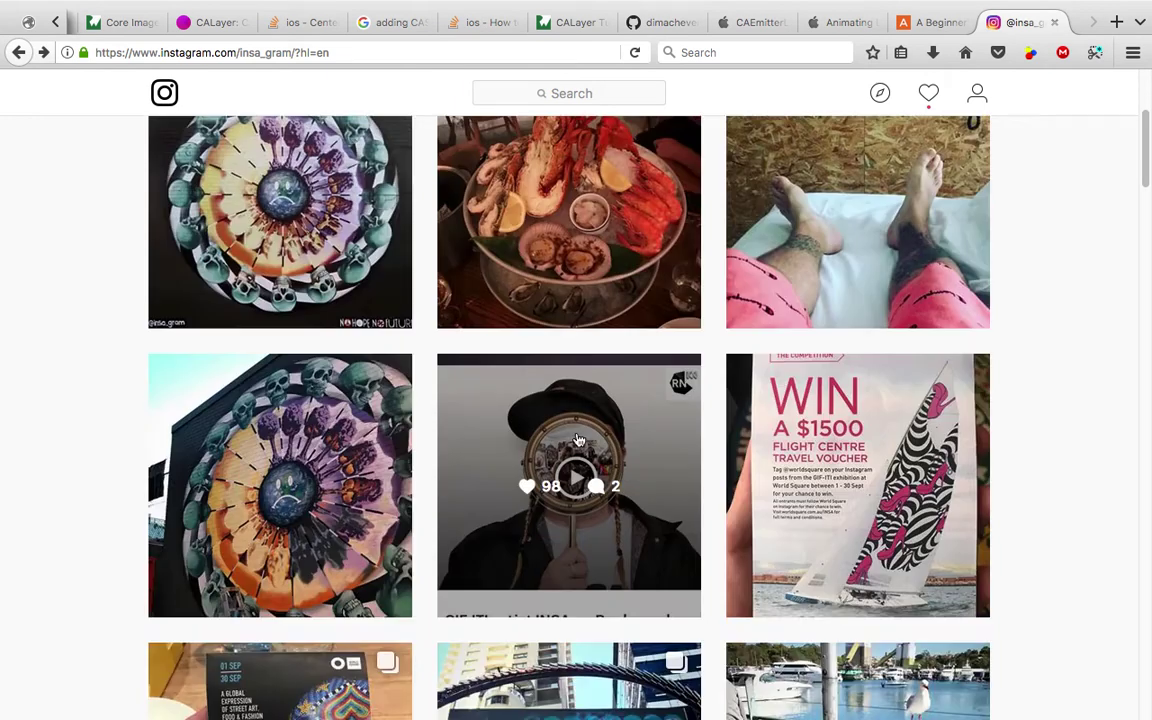
{"action": "scroll", "coordinate": [305, 274], "scroll_direction": "up", "scroll_amount": 2}
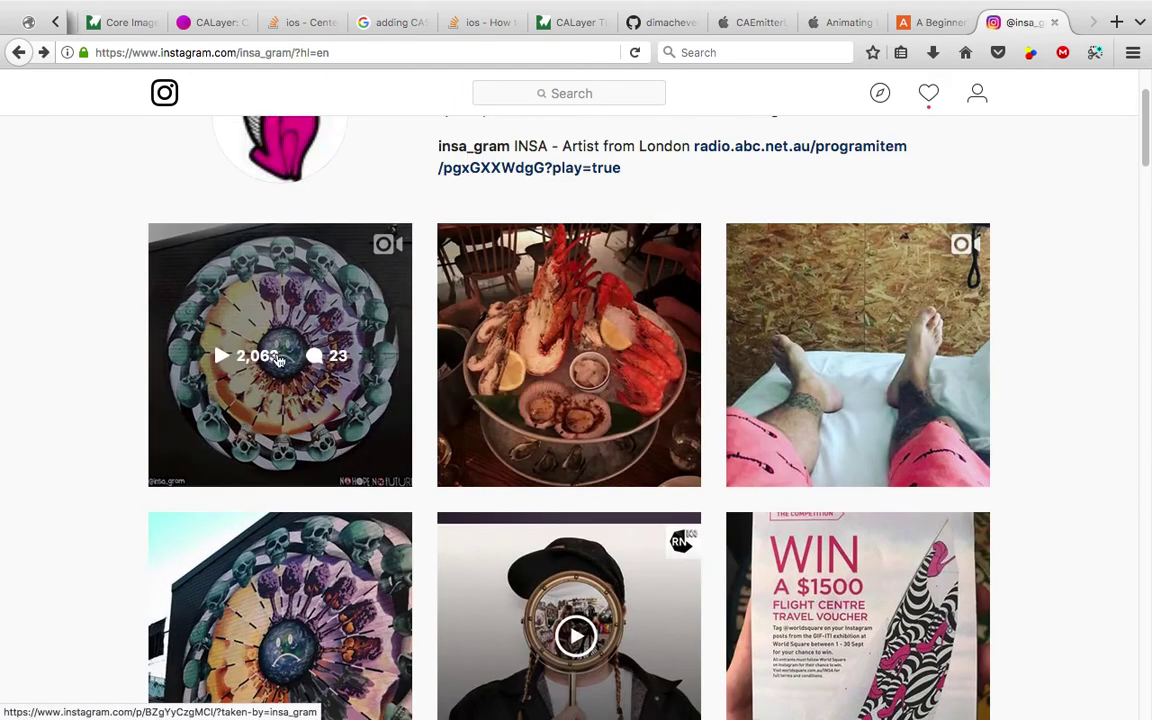
{"action": "scroll", "coordinate": [290, 400], "scroll_direction": "down", "scroll_amount": 5}
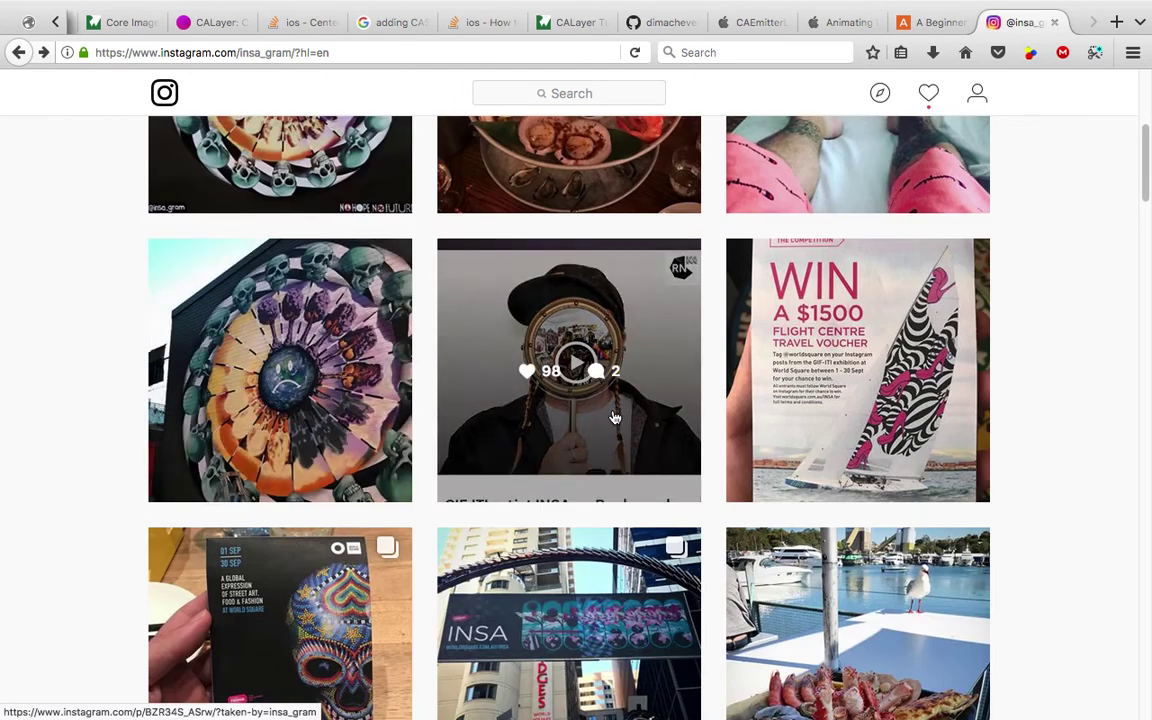
{"action": "scroll", "coordinate": [454, 407], "scroll_direction": "down", "scroll_amount": 5}
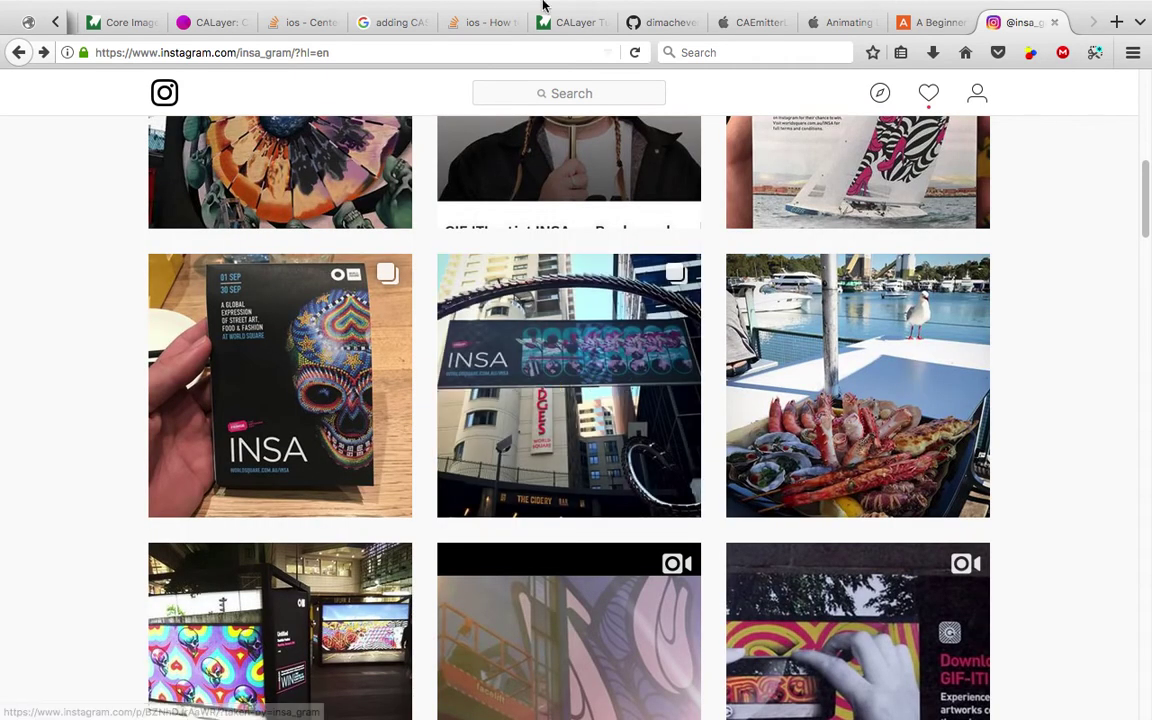
Step: Switch back to Blender and duplicate the mural image plane about 1.14 units along the X axis in top view
{"action": "mouse_move", "coordinate": [535, 8]}
{"action": "left_click", "coordinate": [65, 8]}
{"action": "left_click", "coordinate": [97, 174]}
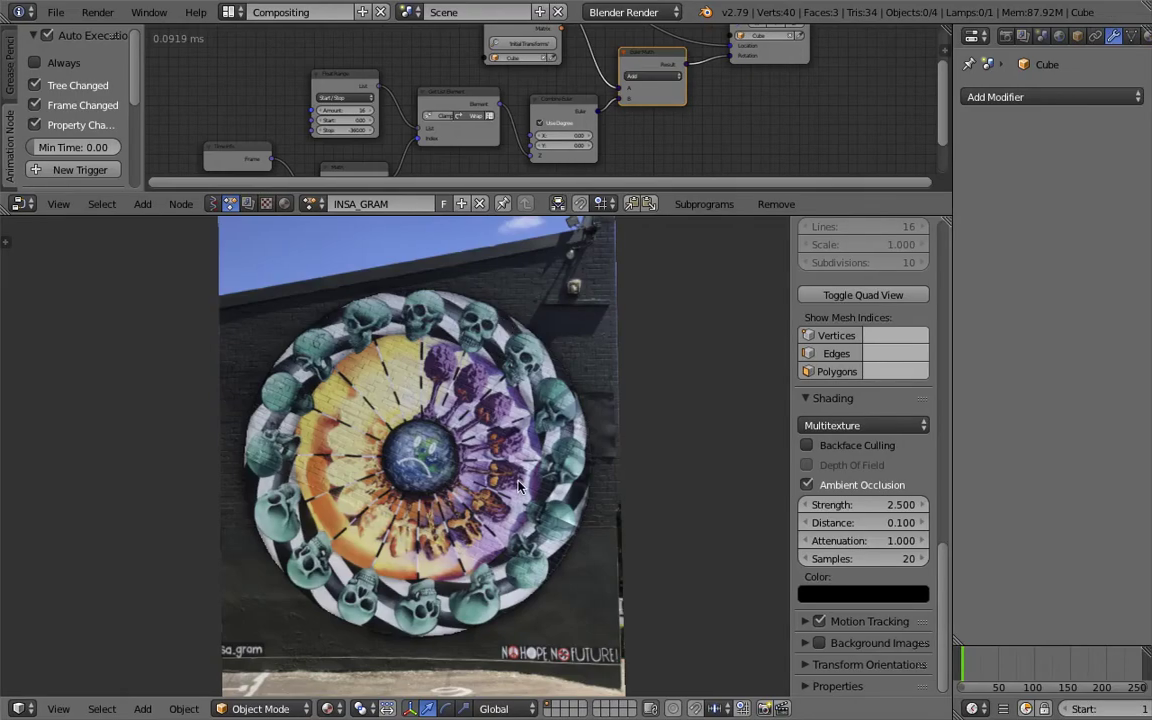
{"action": "middle_click_drag", "start_coordinate": [519, 487], "coordinate": [321, 476]}
{"action": "right_click", "coordinate": [503, 357]}
{"action": "left_click", "coordinate": [58, 709]}
{"action": "left_click", "coordinate": [80, 622]}
{"action": "key", "text": "shift+d"}
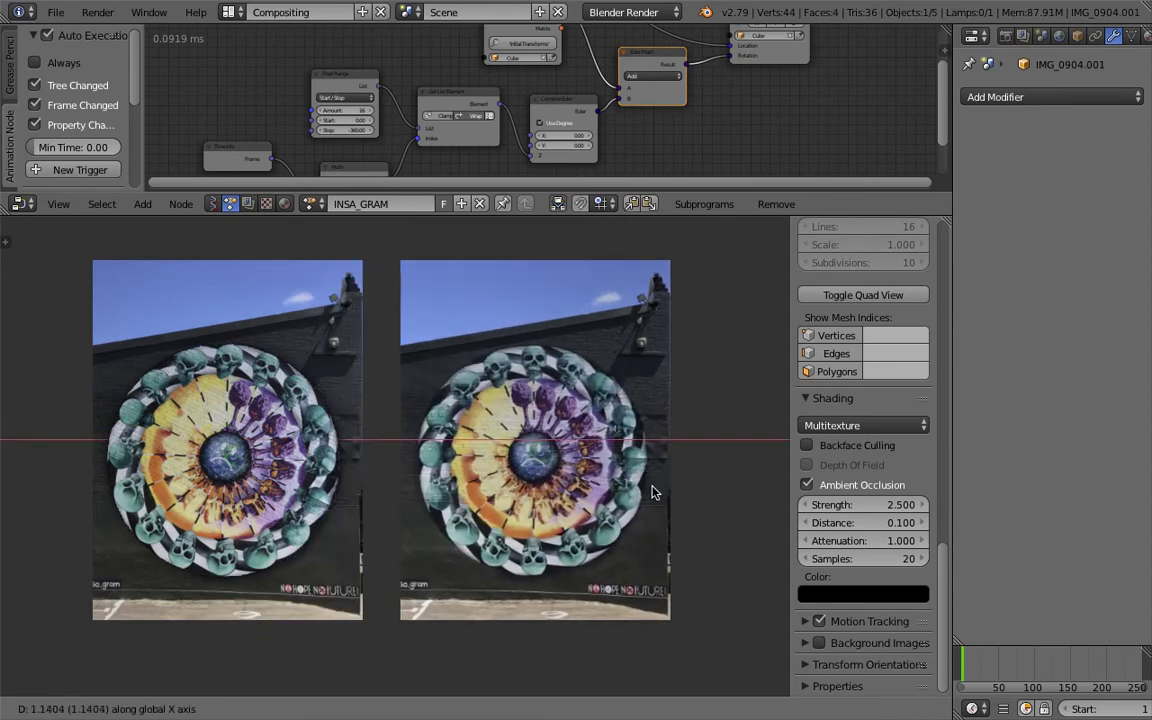
{"action": "left_click", "coordinate": [656, 489]}
{"action": "scroll", "coordinate": [684, 417], "scroll_direction": "up", "scroll_amount": 1}
{"action": "key", "text": "n"}
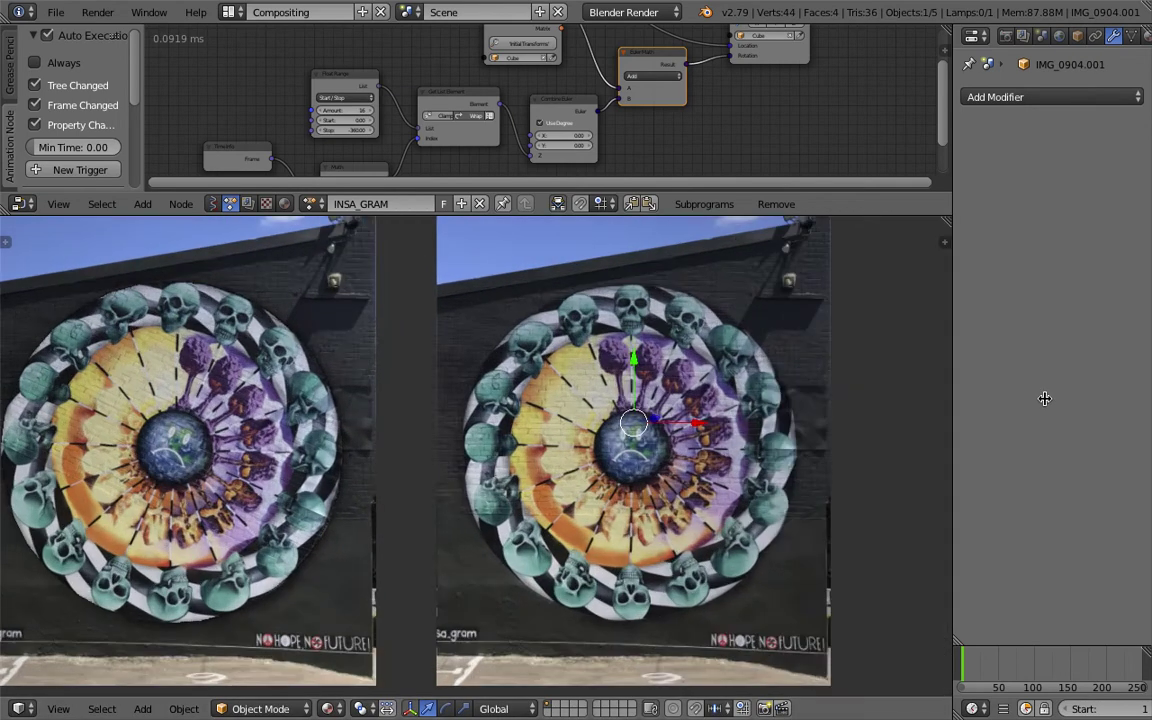
{"action": "key", "text": "Home"}
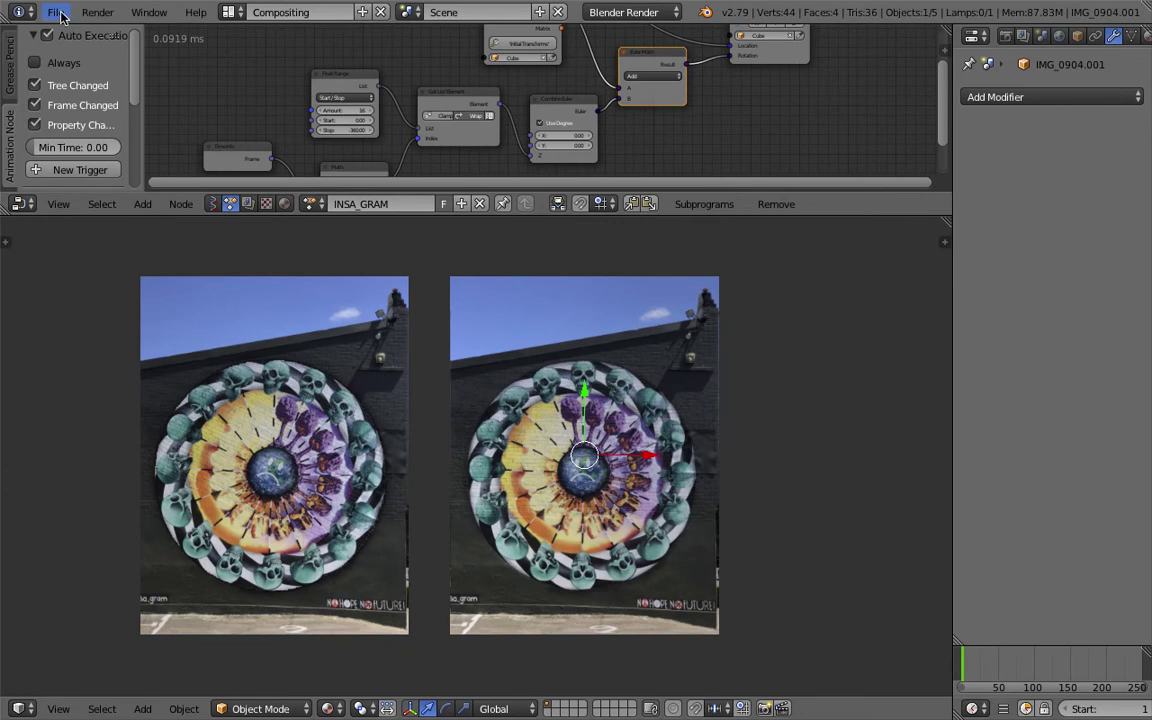
{"action": "left_click", "coordinate": [56, 12]}
{"action": "mouse_move", "coordinate": [138, 356]}
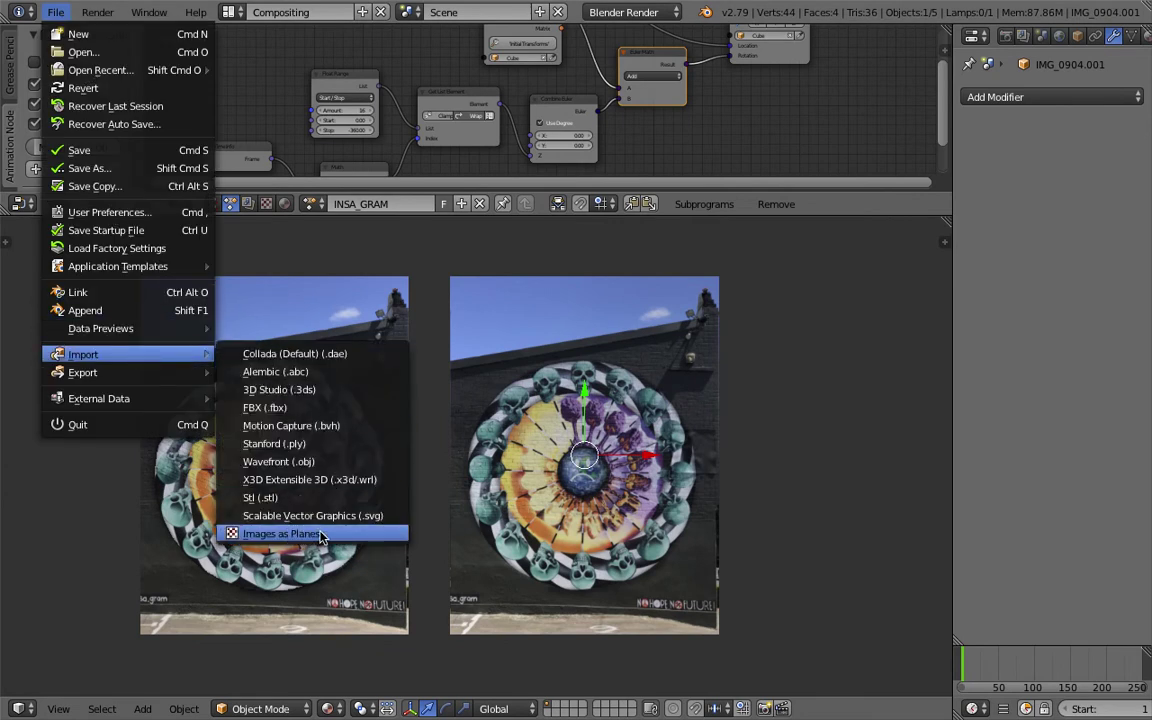
{"action": "scroll", "coordinate": [794, 440], "scroll_direction": "up", "scroll_amount": 1}
{"action": "scroll", "coordinate": [790, 446], "scroll_direction": "down", "scroll_amount": 1}
{"action": "middle_click_drag", "start_coordinate": [668, 416], "coordinate": [628, 402], "text": "shift"}
{"action": "key", "text": "g"}
{"action": "right_click", "coordinate": [697, 422]}
{"action": "scroll", "coordinate": [701, 421], "scroll_direction": "up", "scroll_amount": 1}
{"action": "scroll", "coordinate": [701, 420], "scroll_direction": "down", "scroll_amount": 2}
{"action": "scroll", "coordinate": [628, 402], "scroll_direction": "up", "scroll_amount": 1}
{"action": "scroll", "coordinate": [628, 406], "scroll_direction": "up", "scroll_amount": 2}
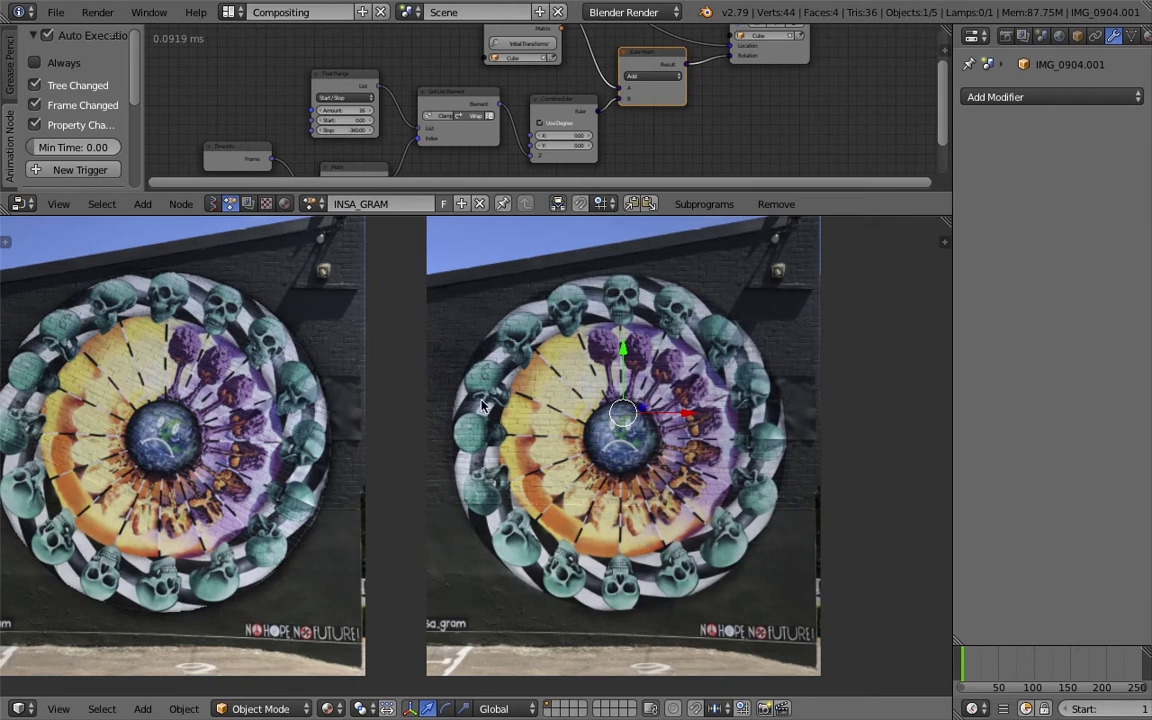
Step: Add a mesh circle and move it to the upper edge of the duplicated mural image
{"action": "scroll", "coordinate": [688, 412], "scroll_direction": "down", "scroll_amount": 1}
{"action": "key", "text": "shift+a"}
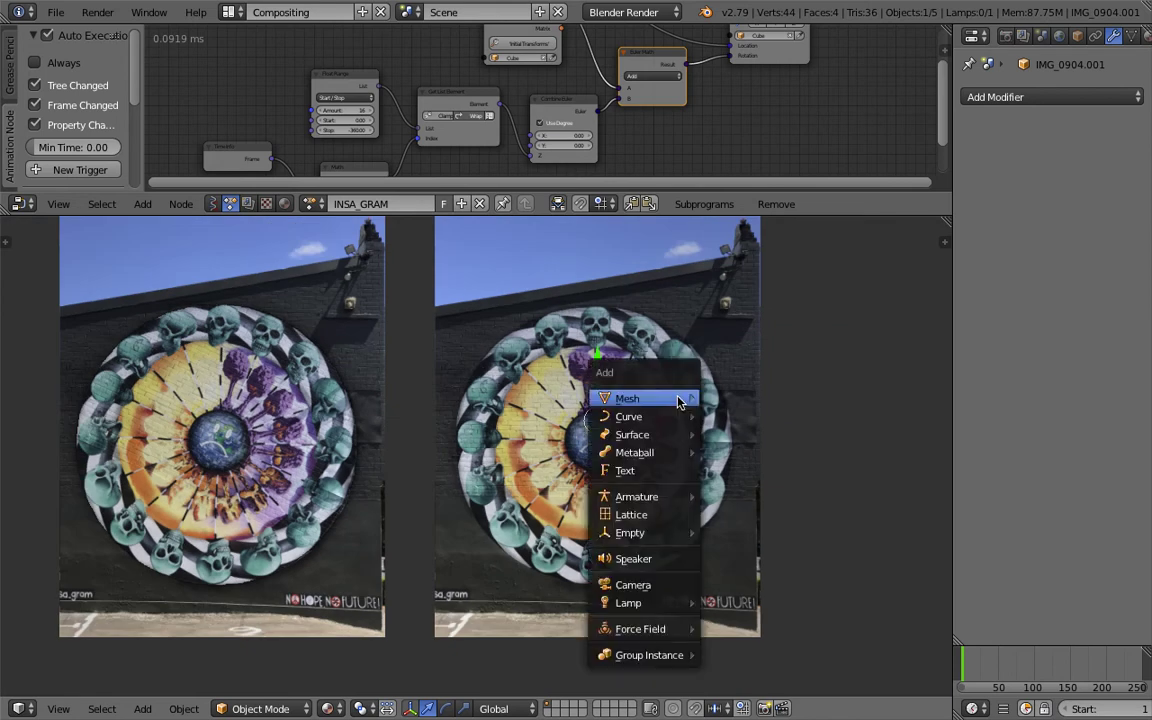
{"action": "mouse_move", "coordinate": [690, 398]}
{"action": "left_click", "coordinate": [752, 436]}
{"action": "key", "text": "g"}
{"action": "left_click", "coordinate": [545, 466]}
Step: Turn off Only Render in the 3D view's display settings and scale the circle down to roughly the mural's size
{"action": "scroll", "coordinate": [630, 480], "scroll_direction": "down", "scroll_amount": 3}
{"action": "middle_click_drag", "start_coordinate": [660, 484], "coordinate": [803, 303]}
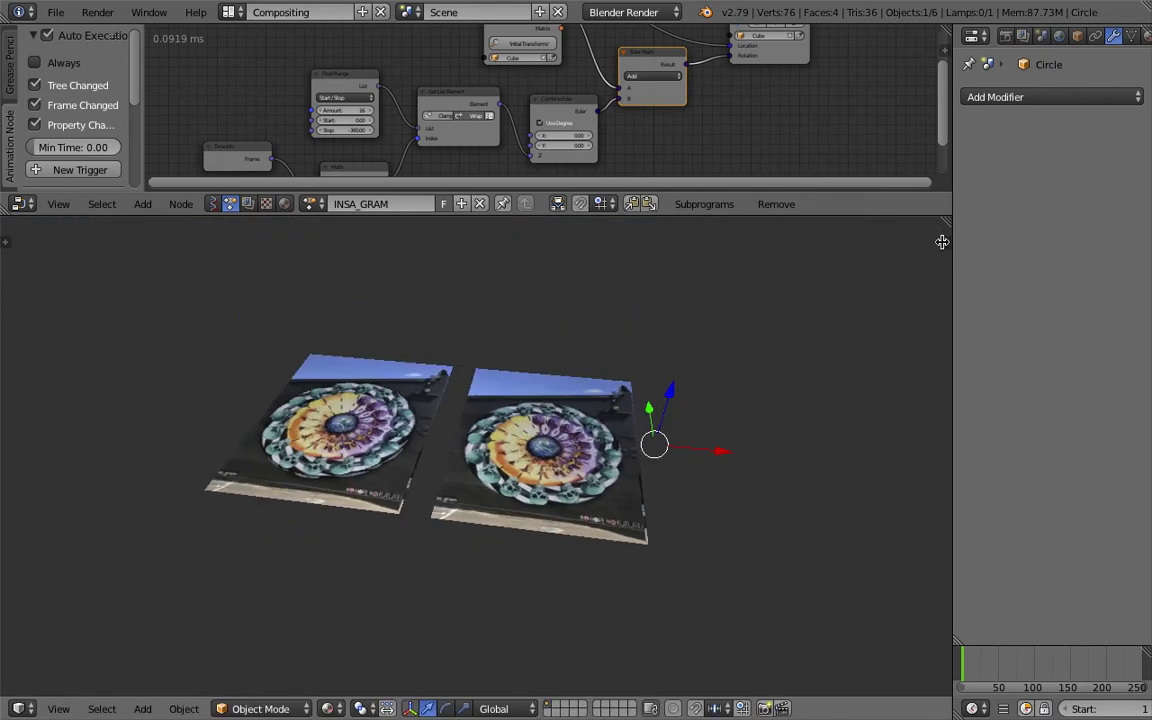
{"action": "key", "text": "n"}
{"action": "scroll", "coordinate": [860, 480], "scroll_direction": "up", "scroll_amount": 6}
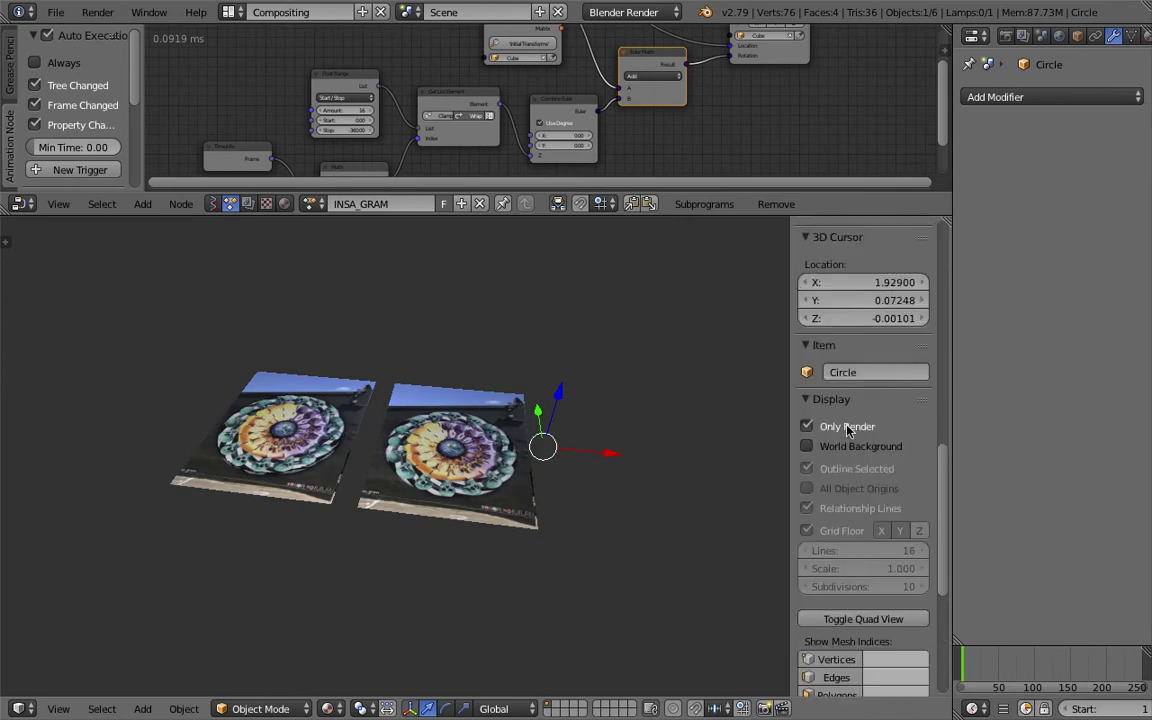
{"action": "left_click", "coordinate": [847, 427]}
{"action": "key", "text": "s"}
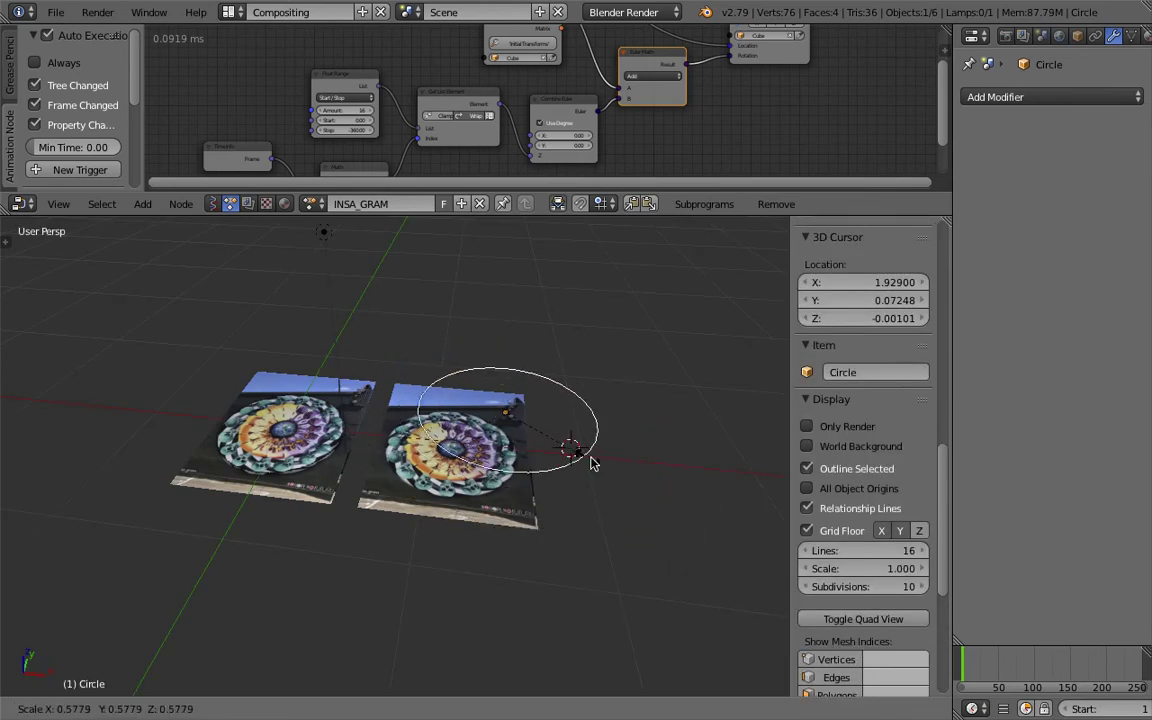
{"action": "left_click", "coordinate": [591, 463]}
{"action": "scroll", "coordinate": [600, 360], "scroll_direction": "up", "scroll_amount": 4}
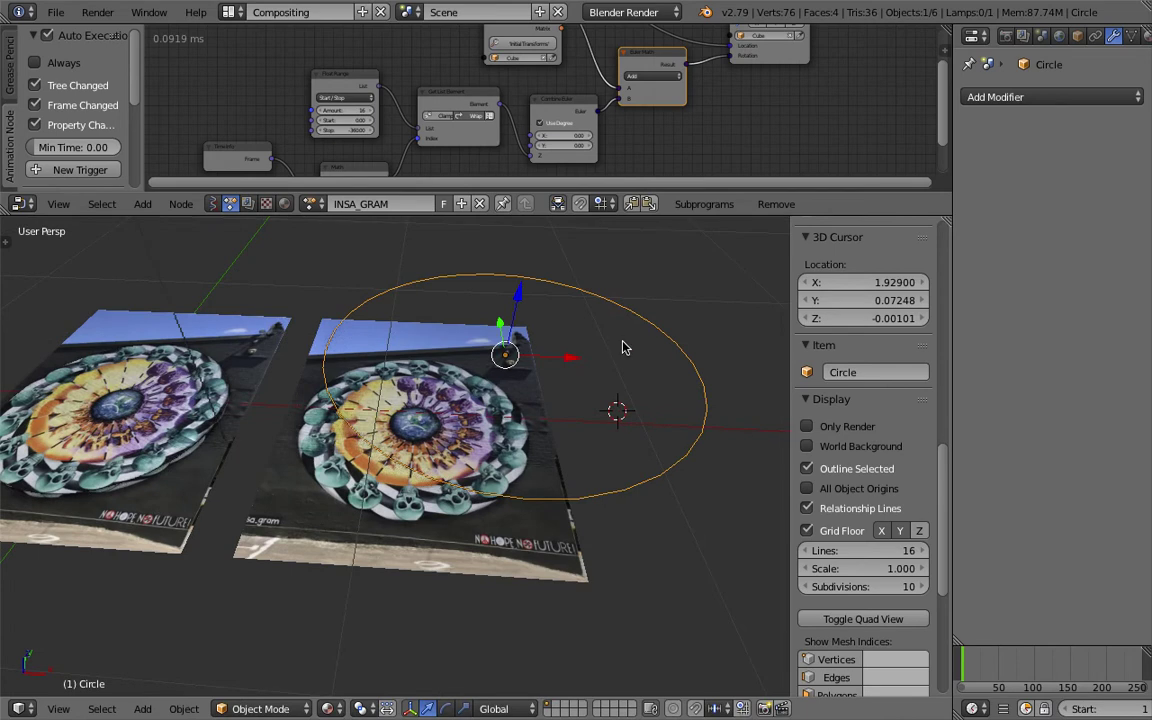
Step: Fill the circle's outline with a single face in Edit Mode and return to Object Mode
{"action": "scroll", "coordinate": [622, 347], "scroll_direction": "down", "scroll_amount": 2}
{"action": "key", "text": "Tab"}
{"action": "key", "text": "a"}
{"action": "key", "text": "a"}
{"action": "key", "text": "f"}
{"action": "middle_click_drag", "start_coordinate": [630, 350], "coordinate": [479, 403]}
{"action": "key", "text": "Tab"}
Step: Move the filled circle in top view so that it partly overlaps the duplicated mural image
{"action": "left_click", "coordinate": [58, 708]}
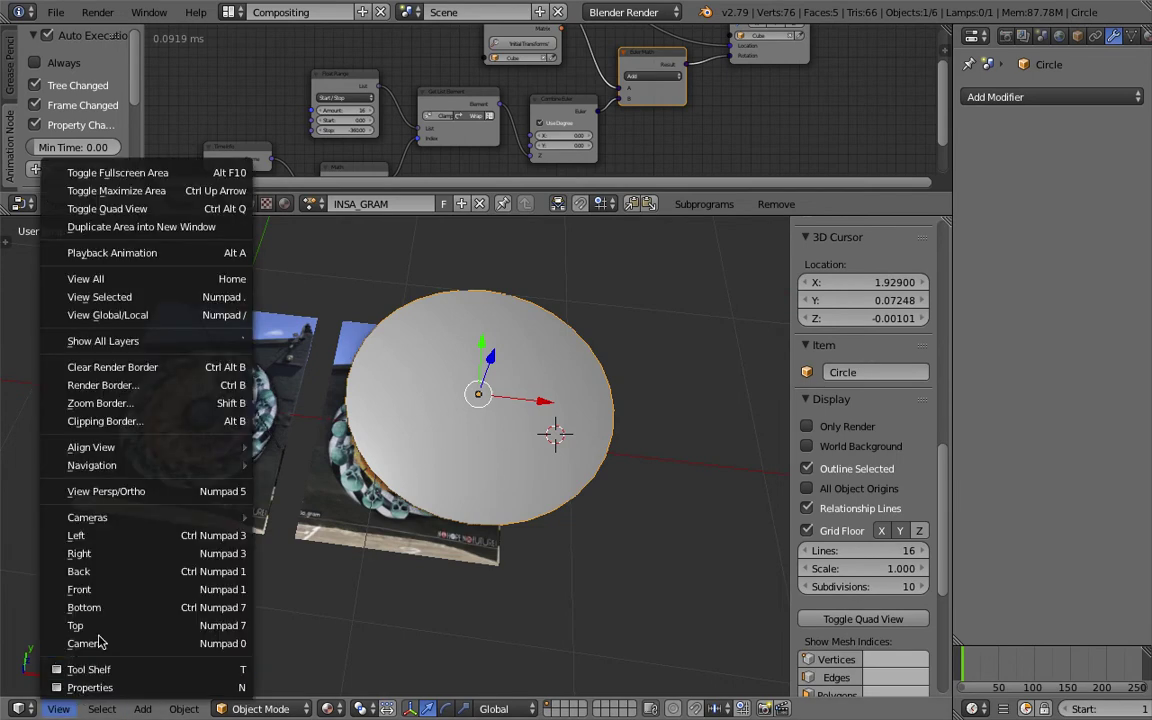
{"action": "left_click", "coordinate": [72, 628]}
{"action": "key", "text": "g"}
{"action": "left_click", "coordinate": [489, 512]}
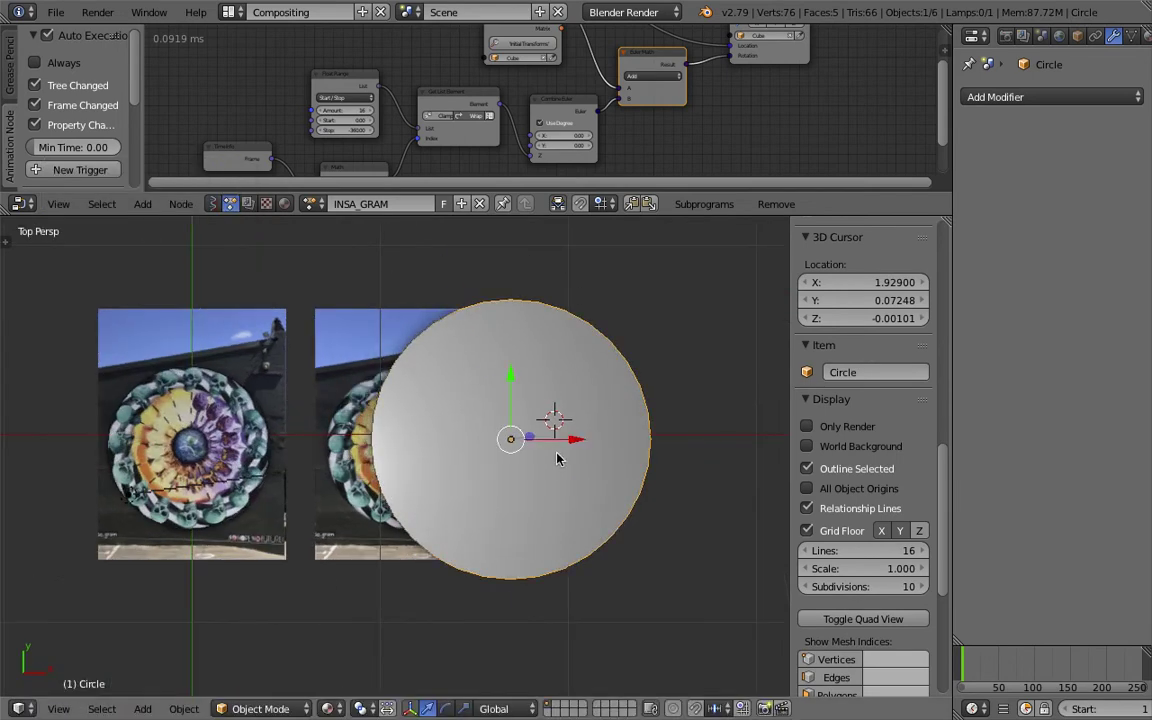
{"action": "middle_click_drag", "start_coordinate": [556, 459], "coordinate": [589, 453], "text": "shift"}
Step: Add a UV Project modifier to the circle with image IMG_0904.JPG, Override Image enabled and the Plane object as projector
{"action": "left_click", "coordinate": [1040, 97]}
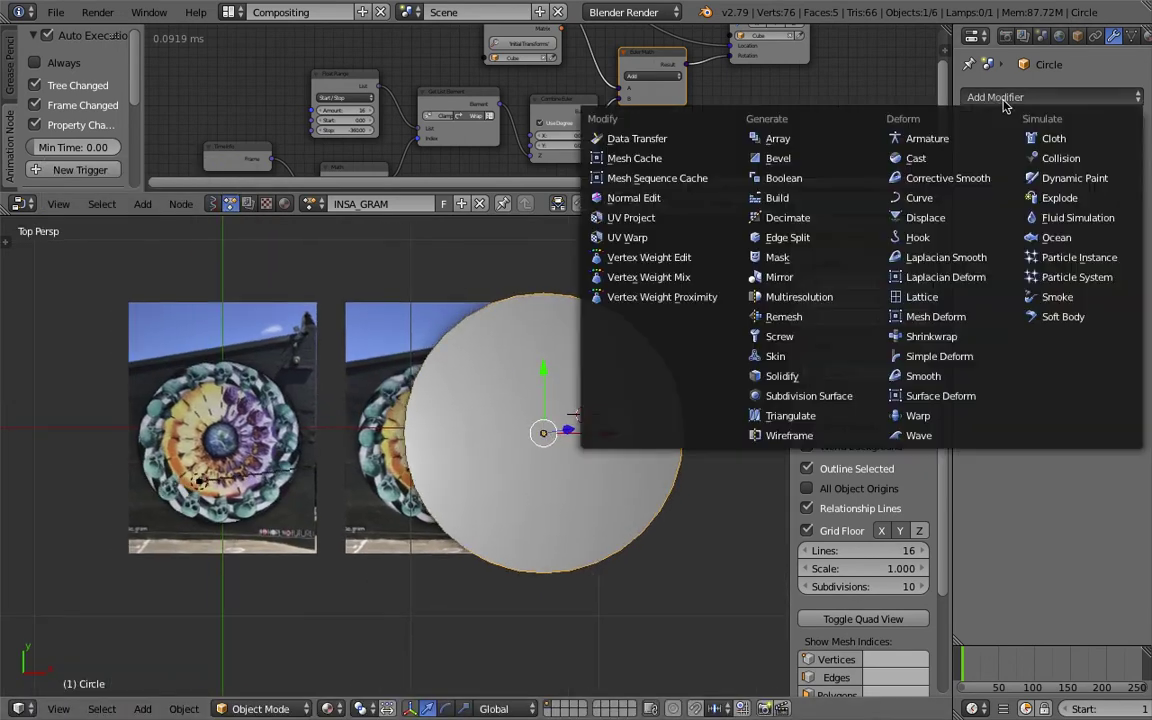
{"action": "left_click", "coordinate": [676, 218]}
{"action": "left_click", "coordinate": [1000, 195]}
{"action": "left_click", "coordinate": [990, 222]}
{"action": "right_click", "coordinate": [375, 360]}
{"action": "right_click", "coordinate": [492, 382]}
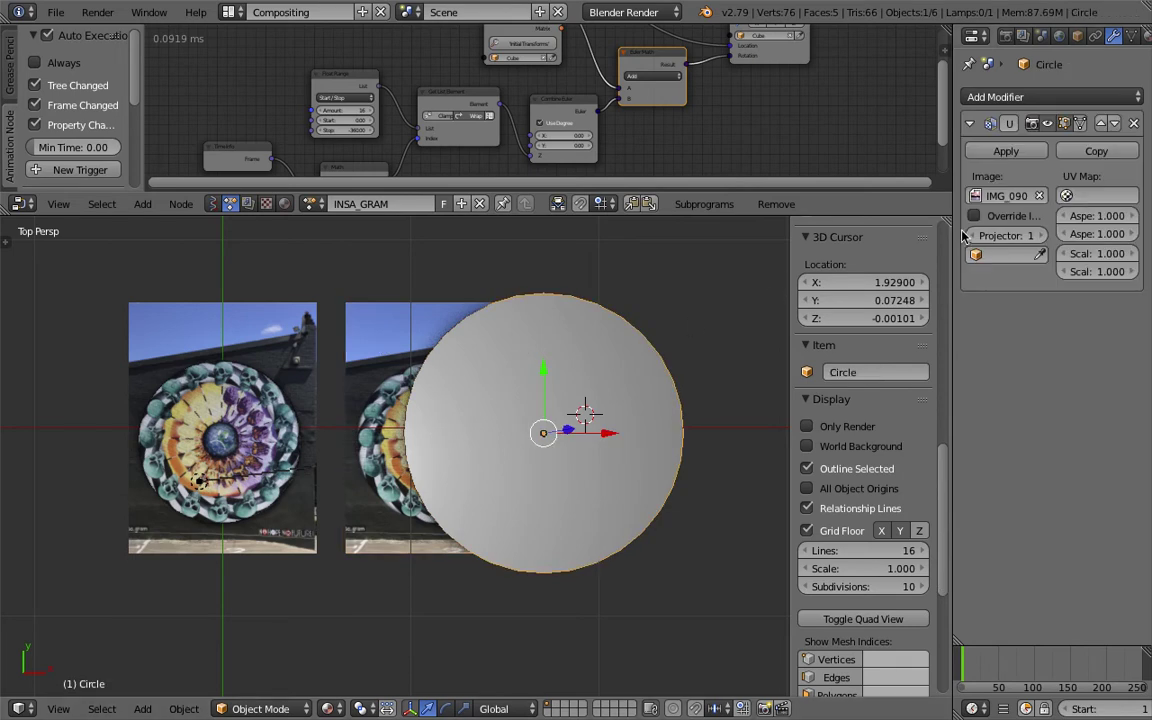
{"action": "left_click_drag", "start_coordinate": [952, 227], "coordinate": [872, 227]}
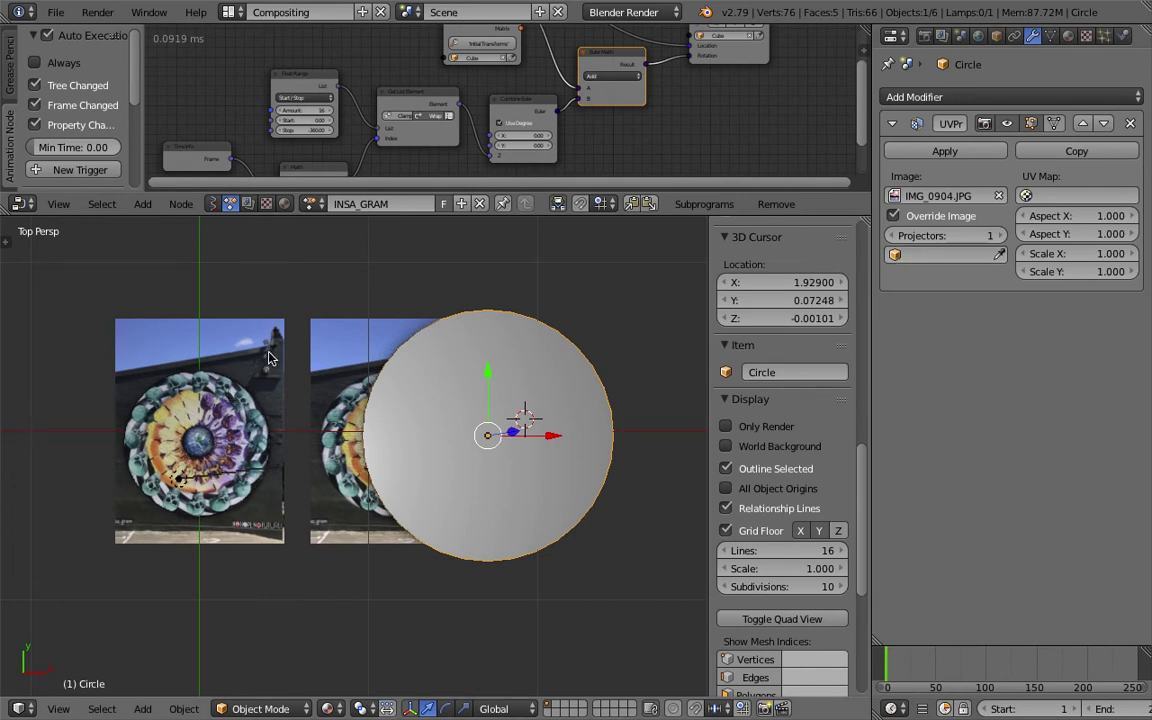
{"action": "left_click", "coordinate": [953, 256]}
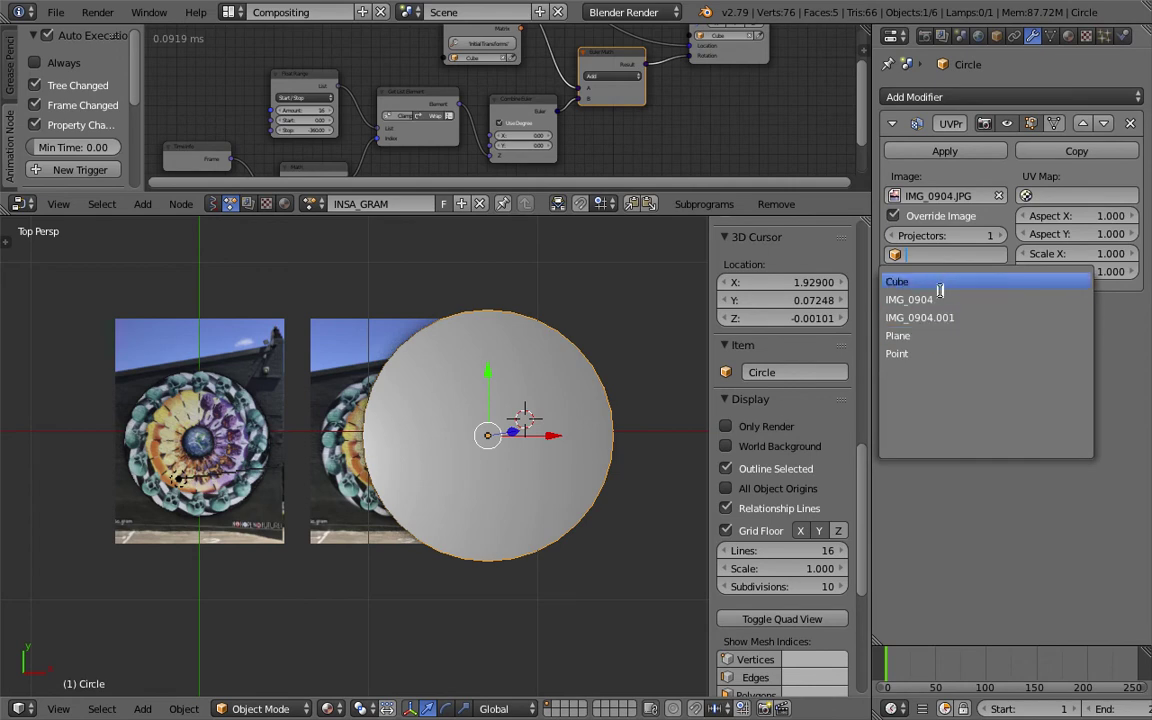
{"action": "left_click", "coordinate": [944, 336]}
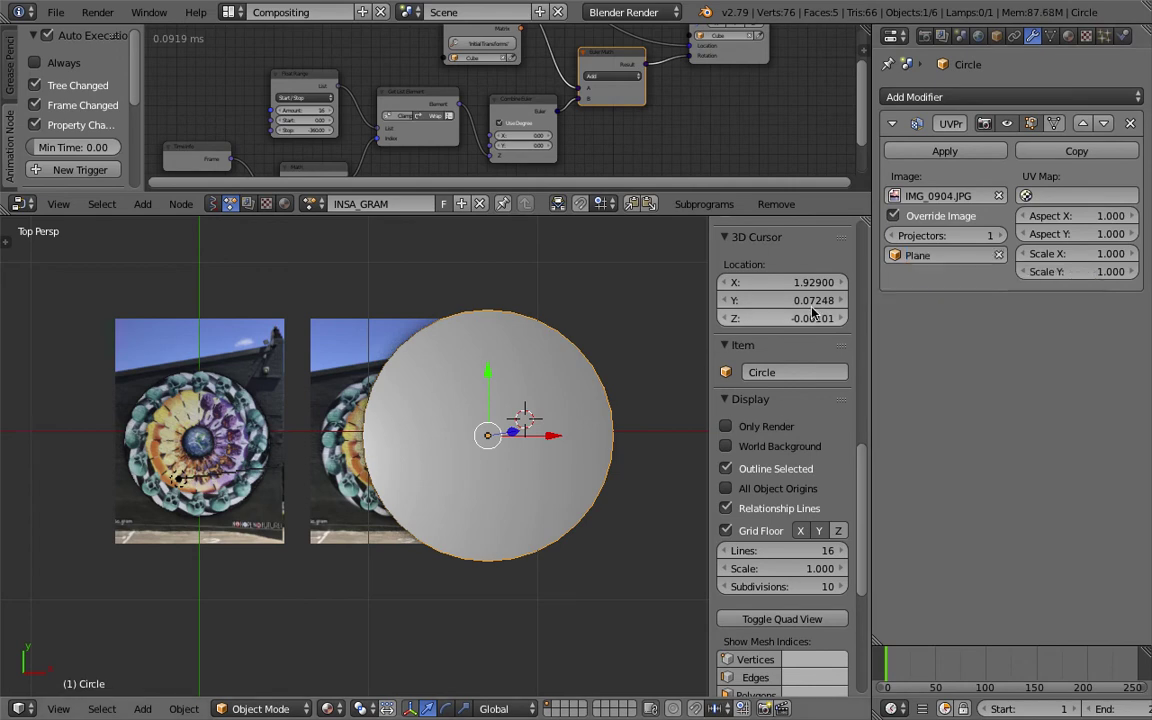
Step: Assign the existing IMG_0904 material to the circle and shift the circle slightly over the duplicated mural image
{"action": "left_click", "coordinate": [1068, 35]}
{"action": "left_click", "coordinate": [890, 154]}
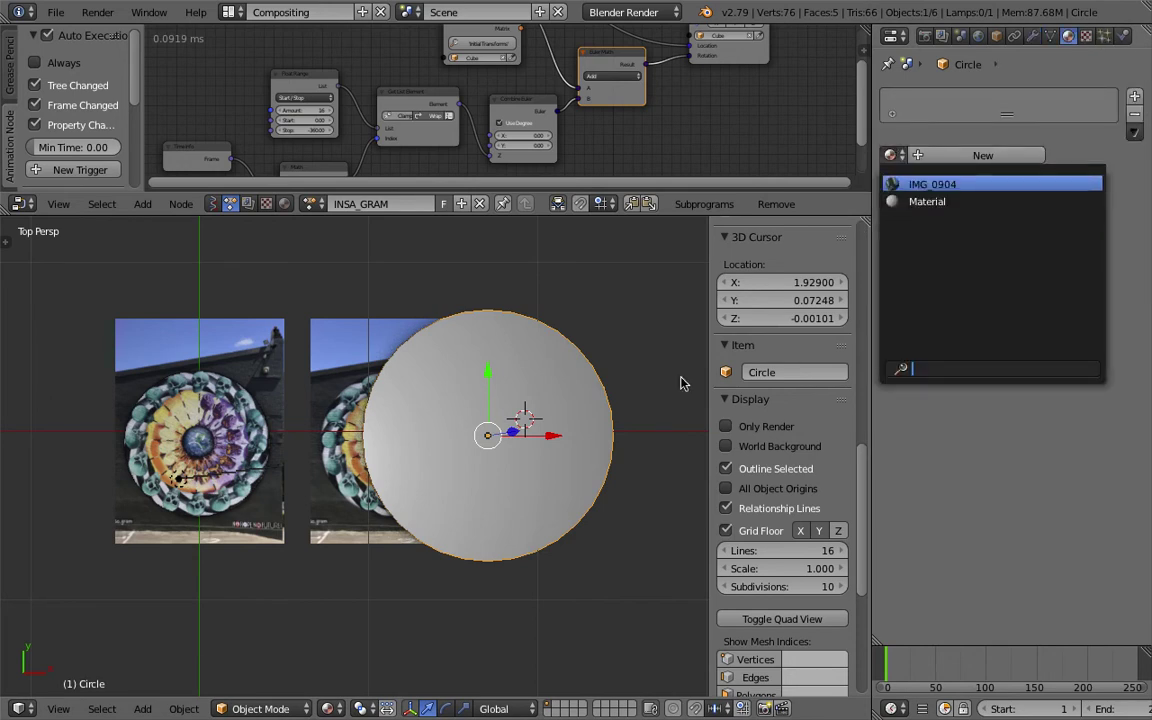
{"action": "left_click", "coordinate": [930, 184]}
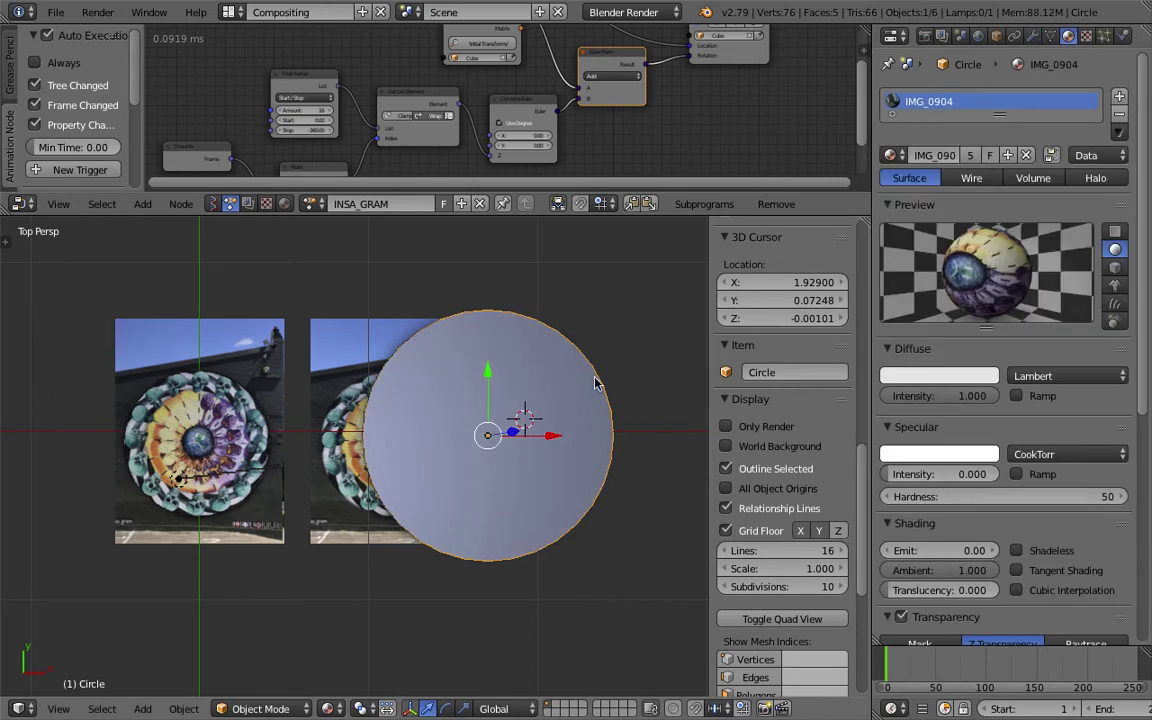
{"action": "key", "text": "g"}
{"action": "left_click", "coordinate": [612, 391]}
Step: Examine the original mural disc and its edges up close against the wall photo and the duplicated image
{"action": "right_click", "coordinate": [230, 444]}
{"action": "middle_click_drag", "start_coordinate": [230, 446], "coordinate": [392, 420], "text": "shift"}
{"action": "scroll", "coordinate": [392, 412], "scroll_direction": "up", "scroll_amount": 2}
{"action": "scroll", "coordinate": [352, 358], "scroll_direction": "up", "scroll_amount": 1}
{"action": "middle_click_drag", "start_coordinate": [354, 362], "coordinate": [296, 425], "text": "shift"}
{"action": "scroll", "coordinate": [307, 450], "scroll_direction": "up", "scroll_amount": 2}
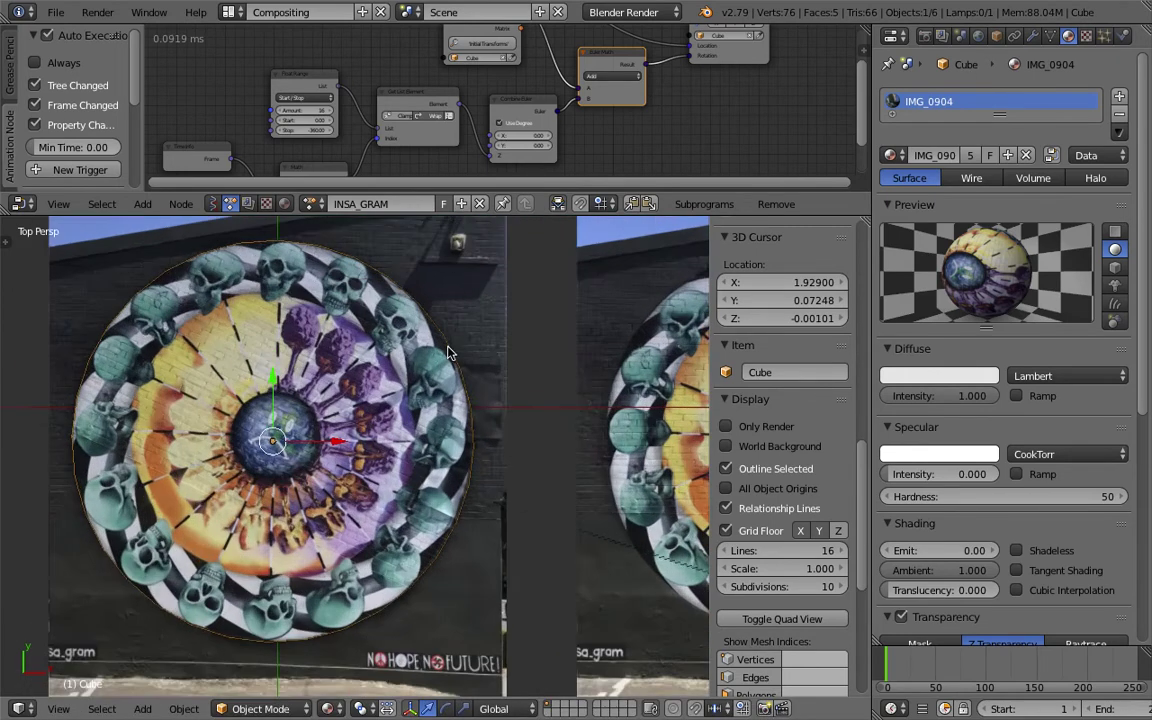
{"action": "scroll", "coordinate": [310, 461], "scroll_direction": "down", "scroll_amount": 2}
{"action": "middle_click_drag", "start_coordinate": [388, 285], "coordinate": [355, 290], "text": "shift"}
{"action": "right_click", "coordinate": [478, 316]}
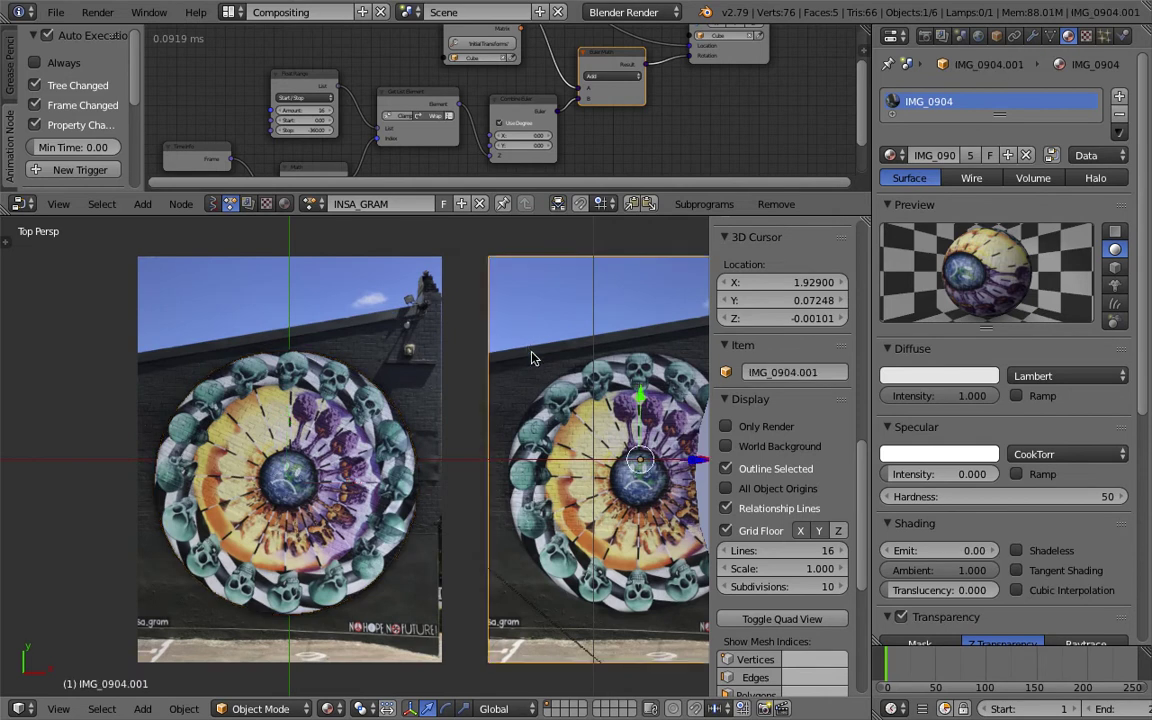
Step: Move the circle closer to the duplicated mural and scale it down to match the mural's diameter
{"action": "scroll", "coordinate": [484, 358], "scroll_direction": "down", "scroll_amount": 1}
{"action": "middle_click_drag", "start_coordinate": [484, 358], "coordinate": [336, 320], "text": "shift"}
{"action": "right_click_drag", "start_coordinate": [518, 354], "coordinate": [367, 333]}
{"action": "key", "text": "s"}
{"action": "left_click", "coordinate": [612, 450]}
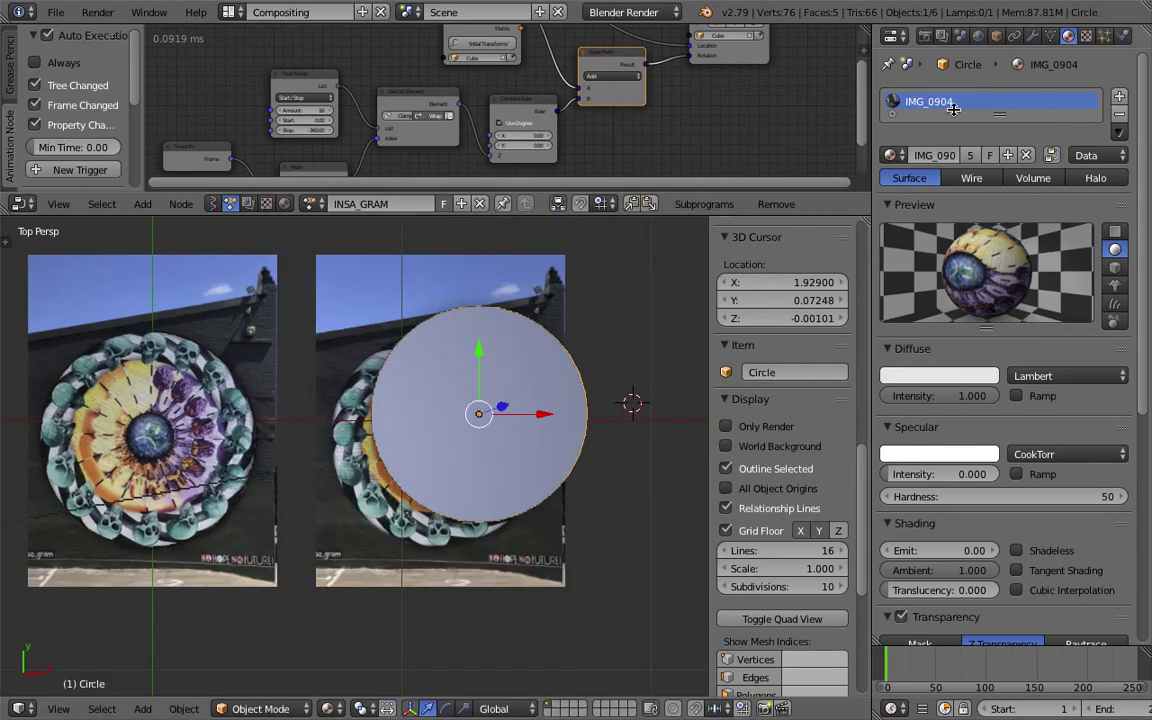
Step: Compare the modifier setup of the circle with that of the original mural disc
{"action": "left_click", "coordinate": [1032, 36]}
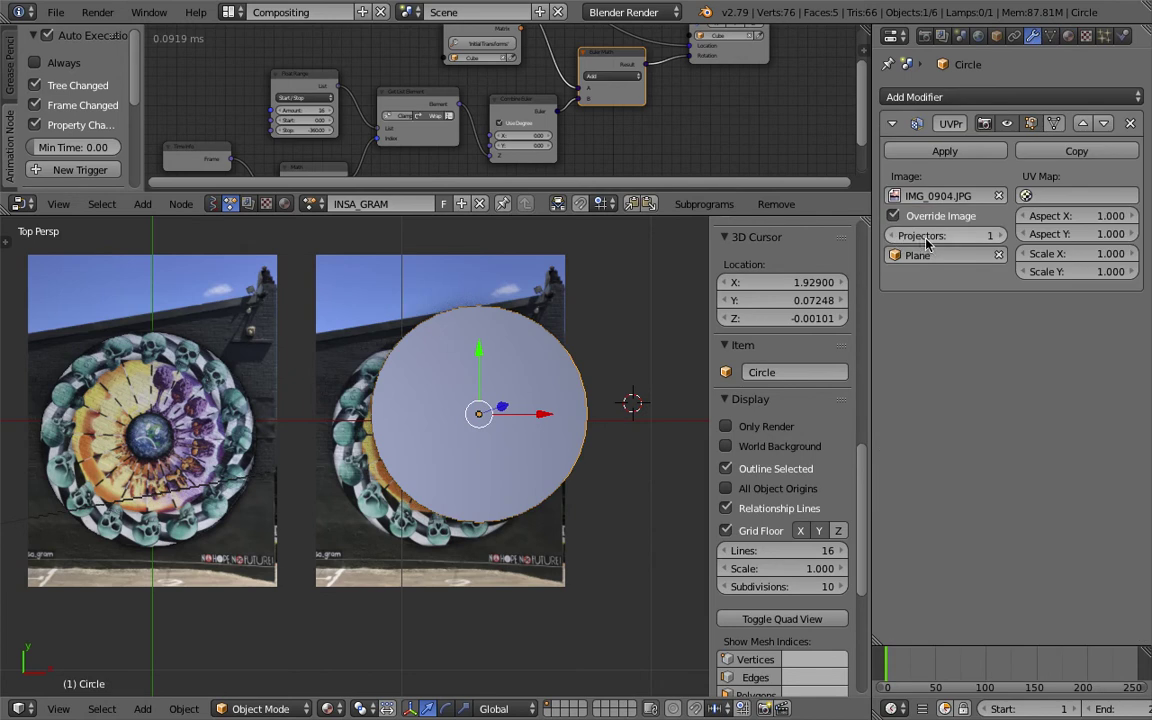
{"action": "right_click", "coordinate": [197, 393]}
{"action": "right_click", "coordinate": [212, 412]}
{"action": "middle_click_drag", "start_coordinate": [222, 403], "coordinate": [257, 399], "text": "shift"}
{"action": "key", "text": "ctrl+s"}
{"action": "left_click", "coordinate": [257, 399]}
{"action": "right_click", "coordinate": [258, 386]}
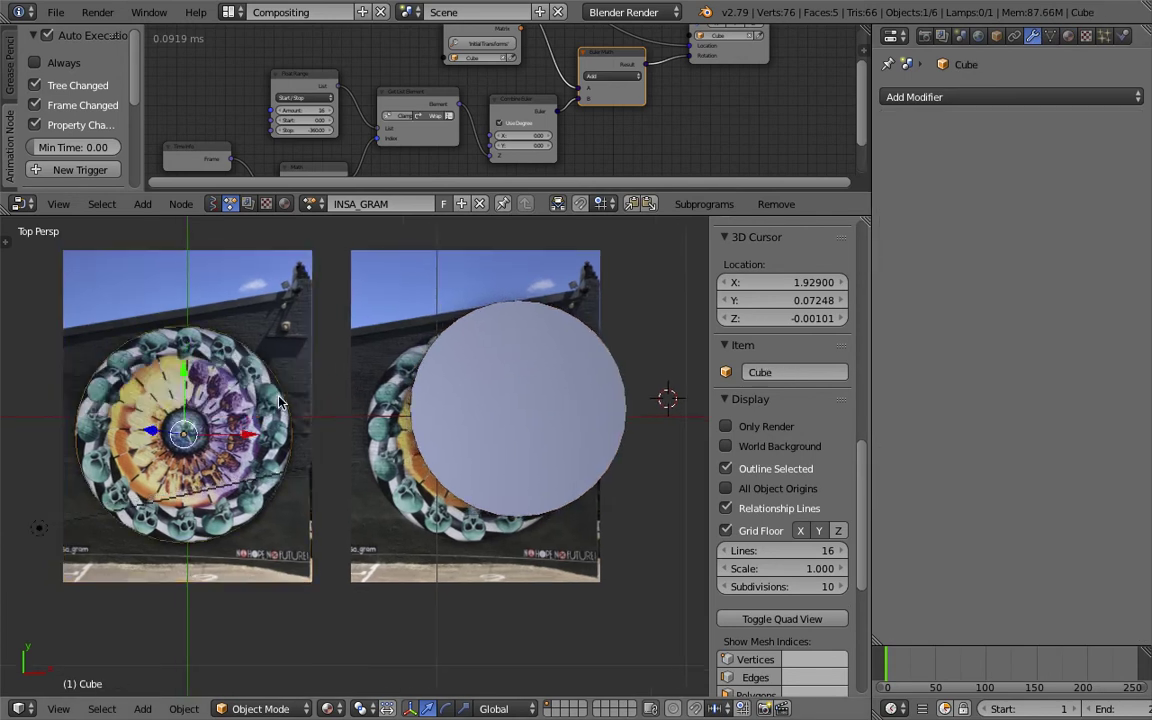
Step: Move the circle so that it covers the painted mural on the duplicated image
{"action": "right_click", "coordinate": [547, 405]}
{"action": "key", "text": "g"}
{"action": "left_click", "coordinate": [478, 428]}
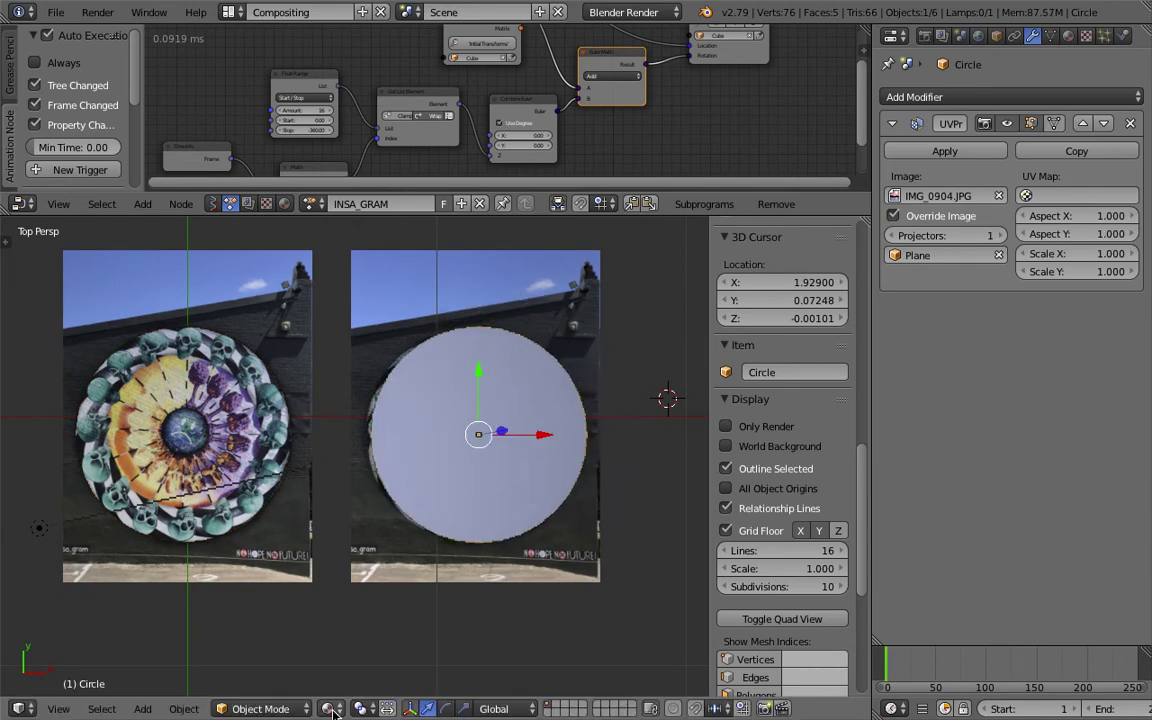
Step: Preview the scene in Rendered and Solid shading, and set the viewport shading to Texture
{"action": "left_click", "coordinate": [327, 708]}
{"action": "left_click", "coordinate": [362, 588]}
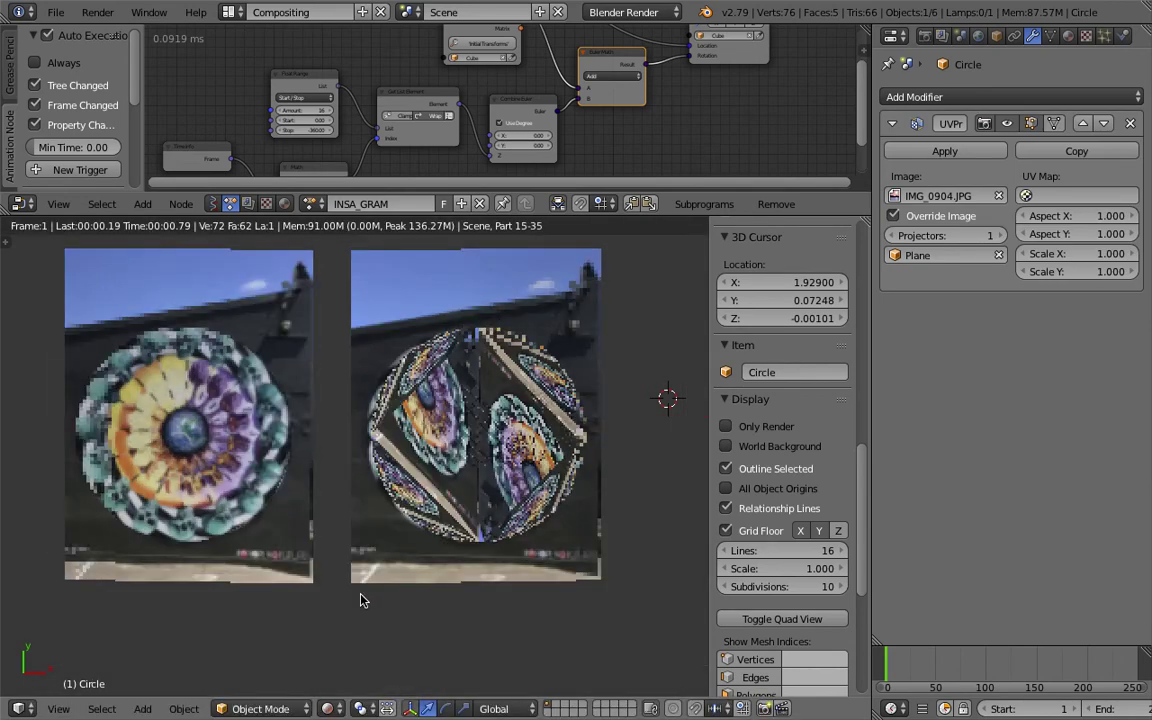
{"action": "left_click", "coordinate": [327, 708]}
{"action": "left_click", "coordinate": [361, 648]}
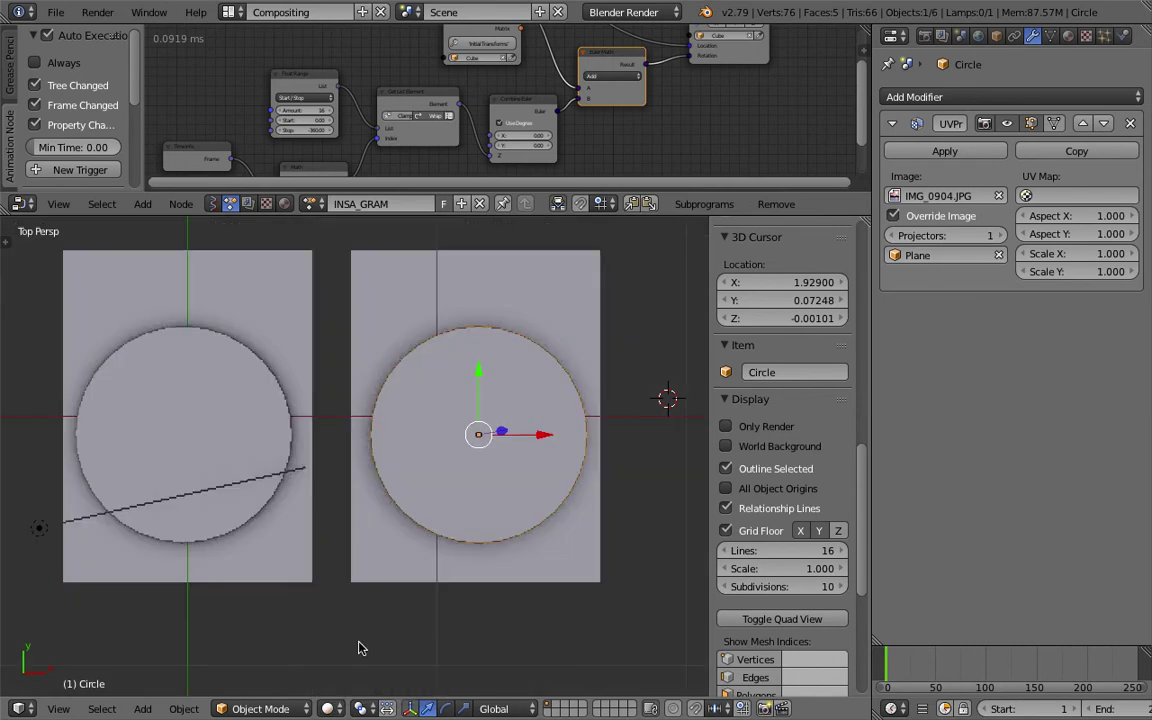
{"action": "left_click", "coordinate": [327, 708]}
{"action": "left_click", "coordinate": [362, 553]}
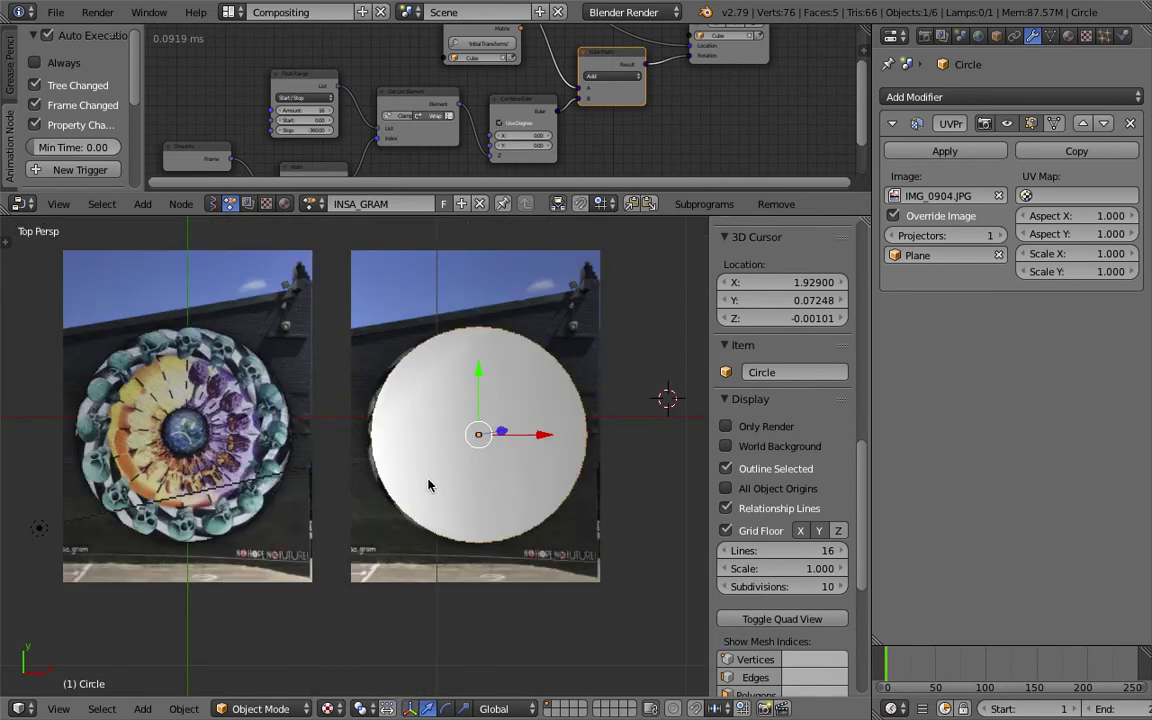
Step: Nudge the circle to a slightly higher position over the duplicated mural
{"action": "key", "text": "g"}
{"action": "left_click", "coordinate": [473, 444]}
{"action": "right_click", "coordinate": [477, 258]}
{"action": "right_click", "coordinate": [492, 399]}
{"action": "key", "text": "g"}
{"action": "left_click", "coordinate": [479, 412]}
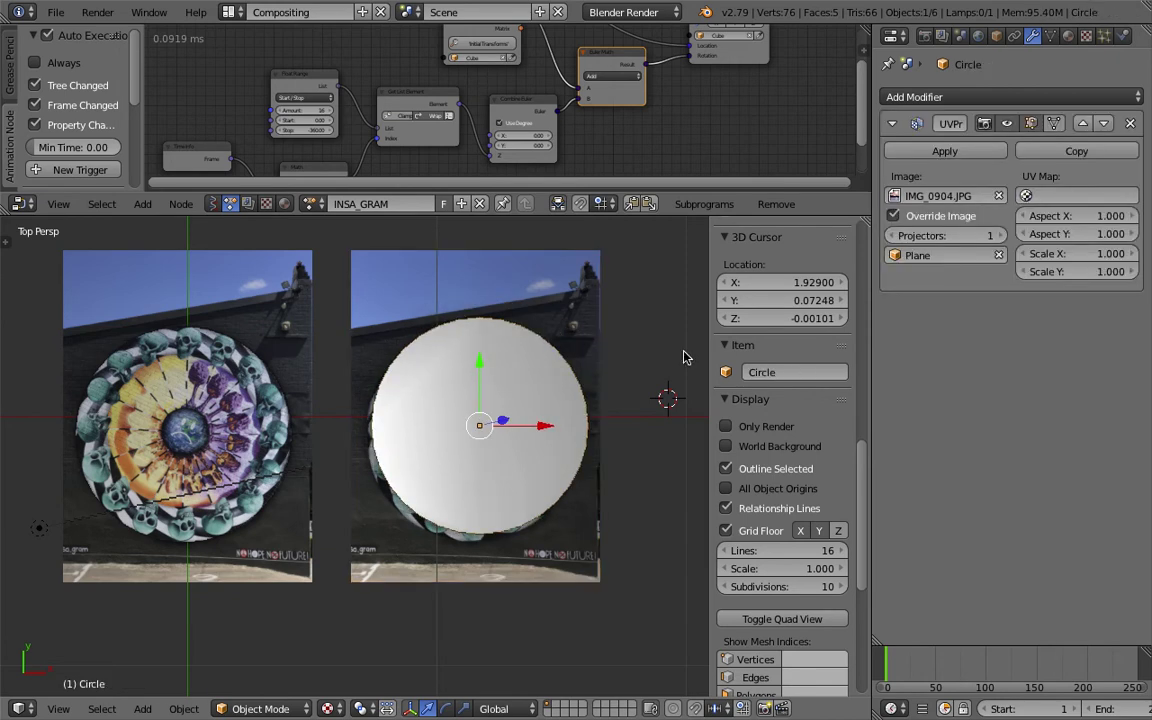
Step: Check the UV map choices of the circle's UV Project modifier and review its material's shading and UV options
{"action": "left_click", "coordinate": [1050, 197]}
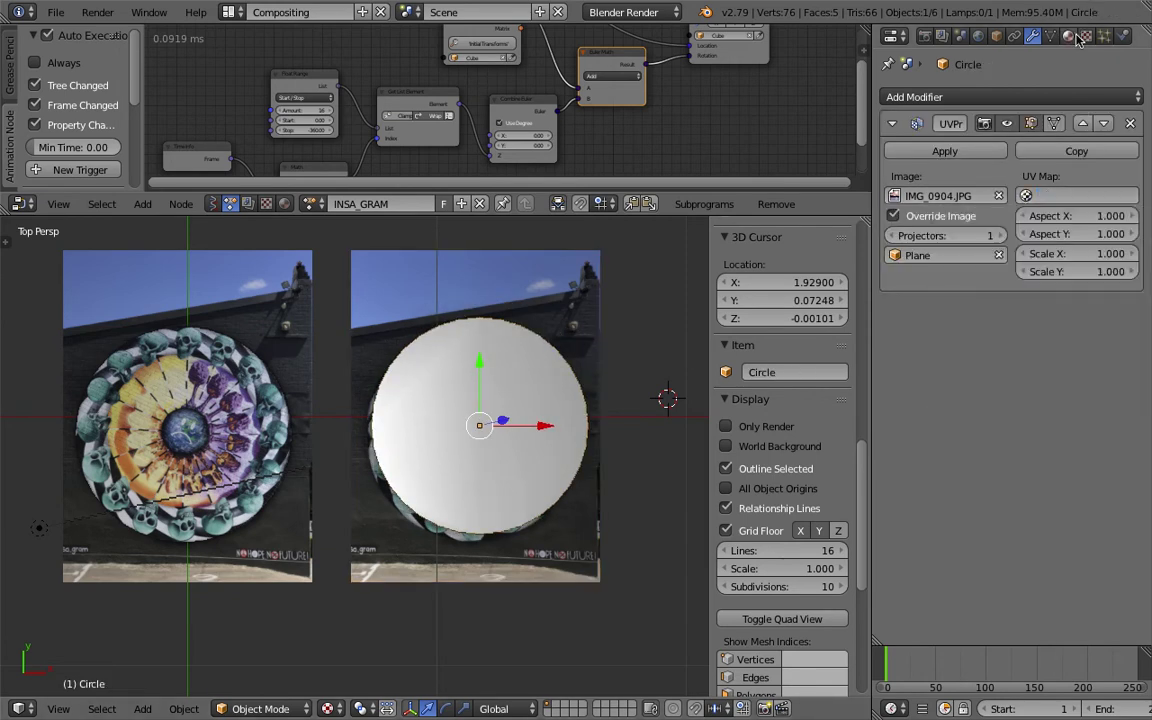
{"action": "left_click", "coordinate": [1068, 36]}
{"action": "scroll", "coordinate": [1065, 551], "scroll_direction": "down", "scroll_amount": 10}
{"action": "scroll", "coordinate": [1065, 551], "scroll_direction": "down", "scroll_amount": 3}
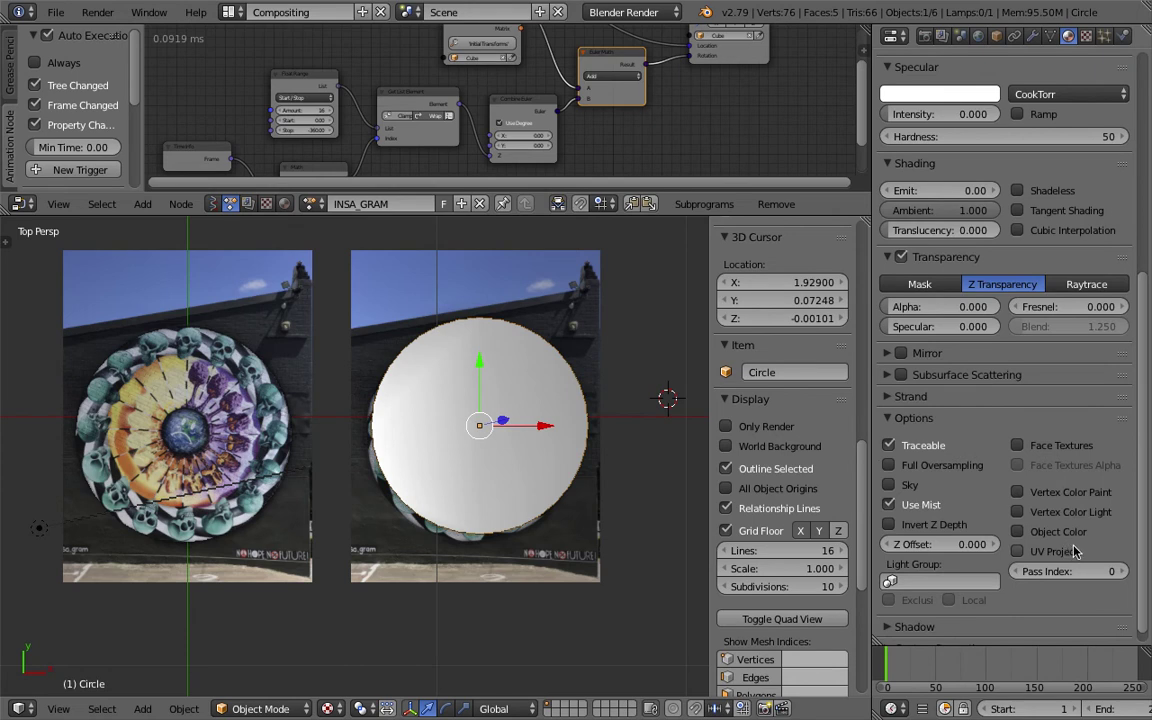
{"action": "scroll", "coordinate": [560, 425], "scroll_direction": "down", "scroll_amount": 1}
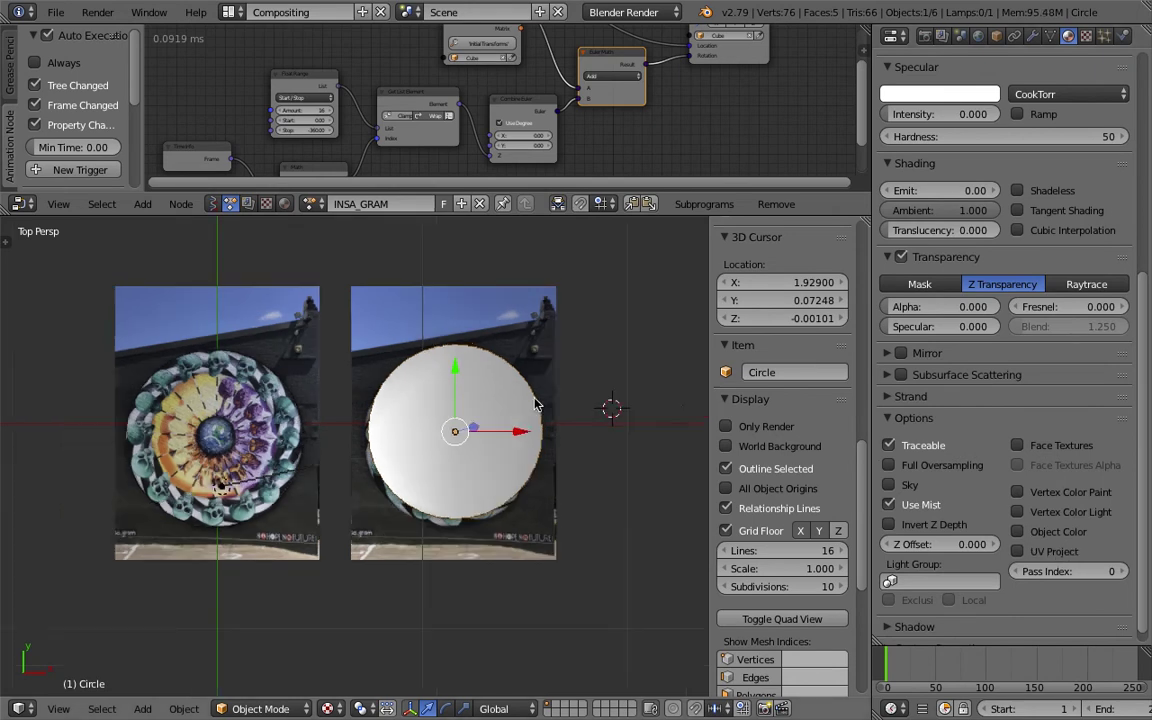
{"action": "scroll", "coordinate": [545, 430], "scroll_direction": "up", "scroll_amount": 1}
Step: Unwrap the circle's face with Smart UV Project, return to Object Mode and shift the circle over the duplicated mural
{"action": "key", "text": "Tab"}
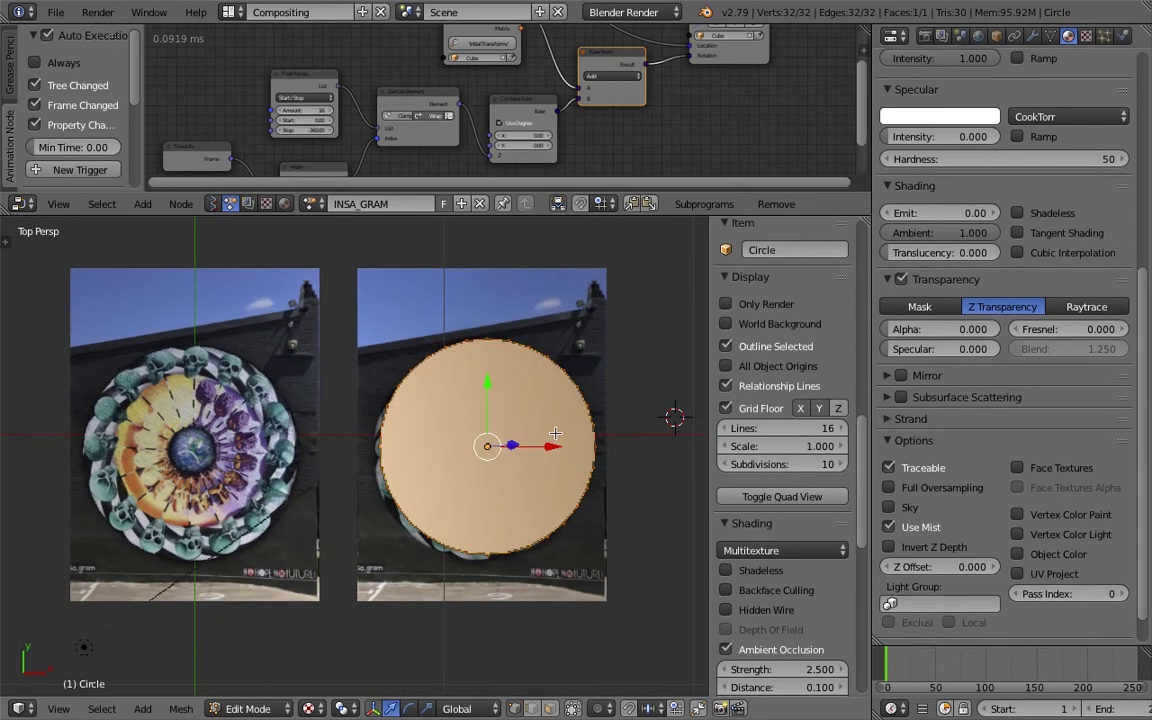
{"action": "key", "text": "u"}
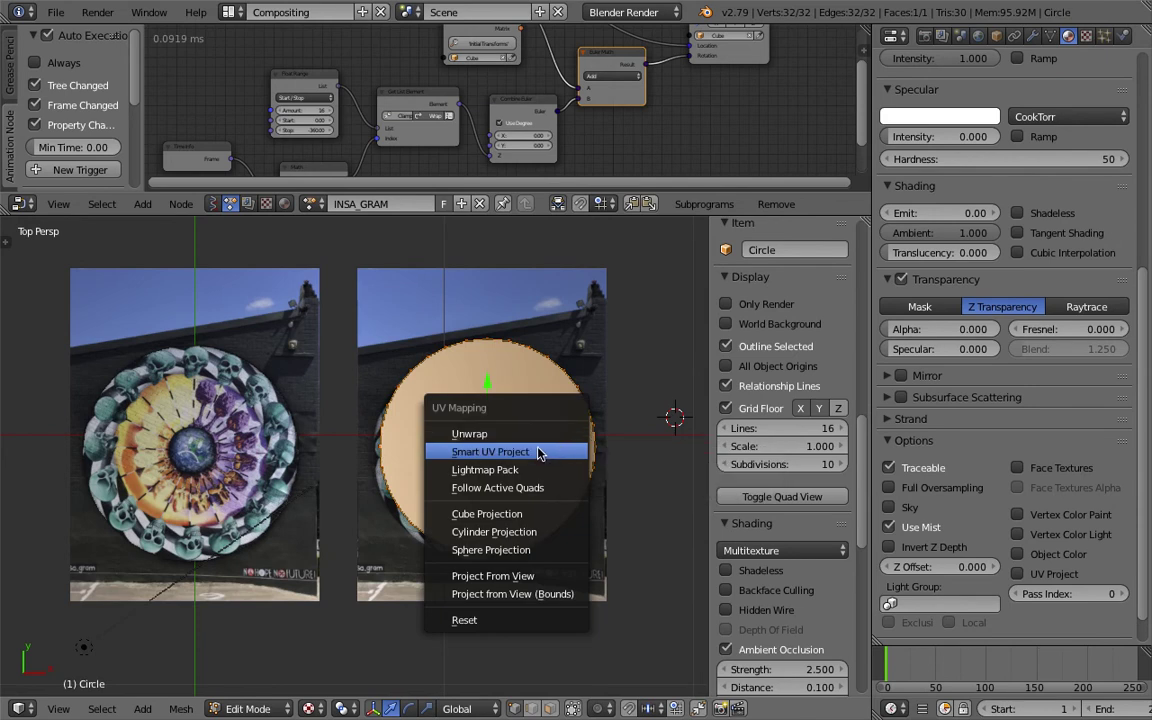
{"action": "left_click", "coordinate": [540, 453]}
{"action": "left_click", "coordinate": [584, 584]}
{"action": "key", "text": "Tab"}
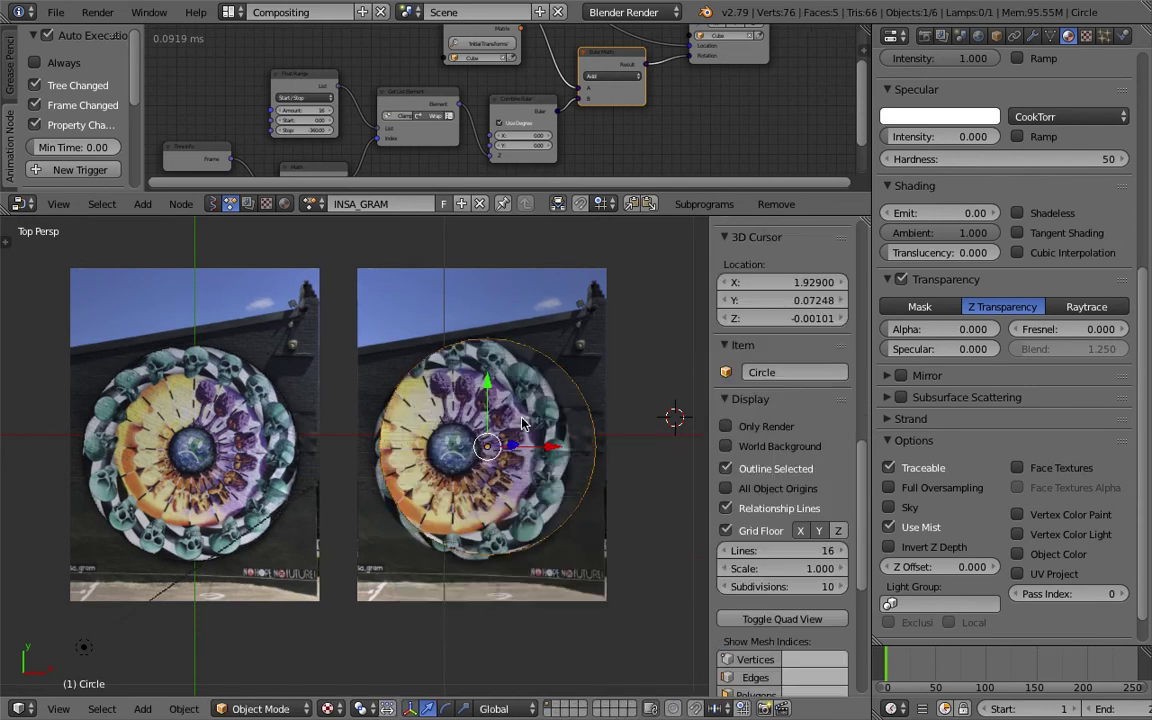
{"action": "key", "text": "g"}
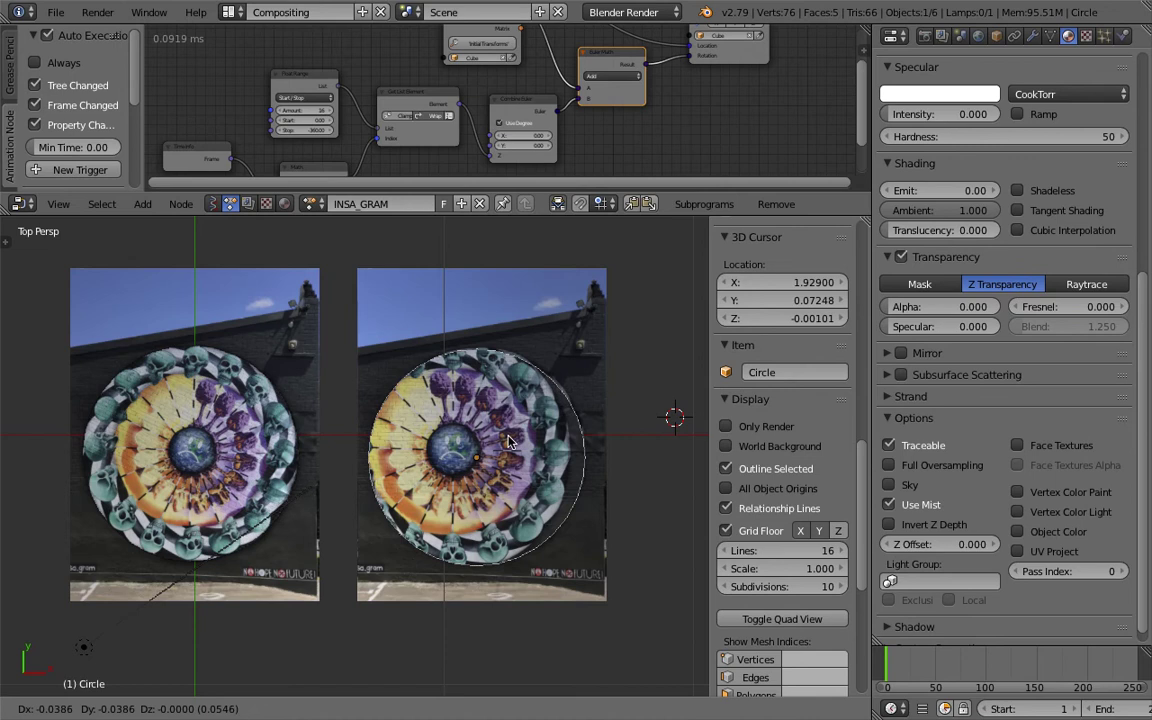
{"action": "left_click", "coordinate": [505, 442]}
Step: Set UVMap as the UV map of the circle's UV Project modifier
{"action": "left_click", "coordinate": [1032, 36]}
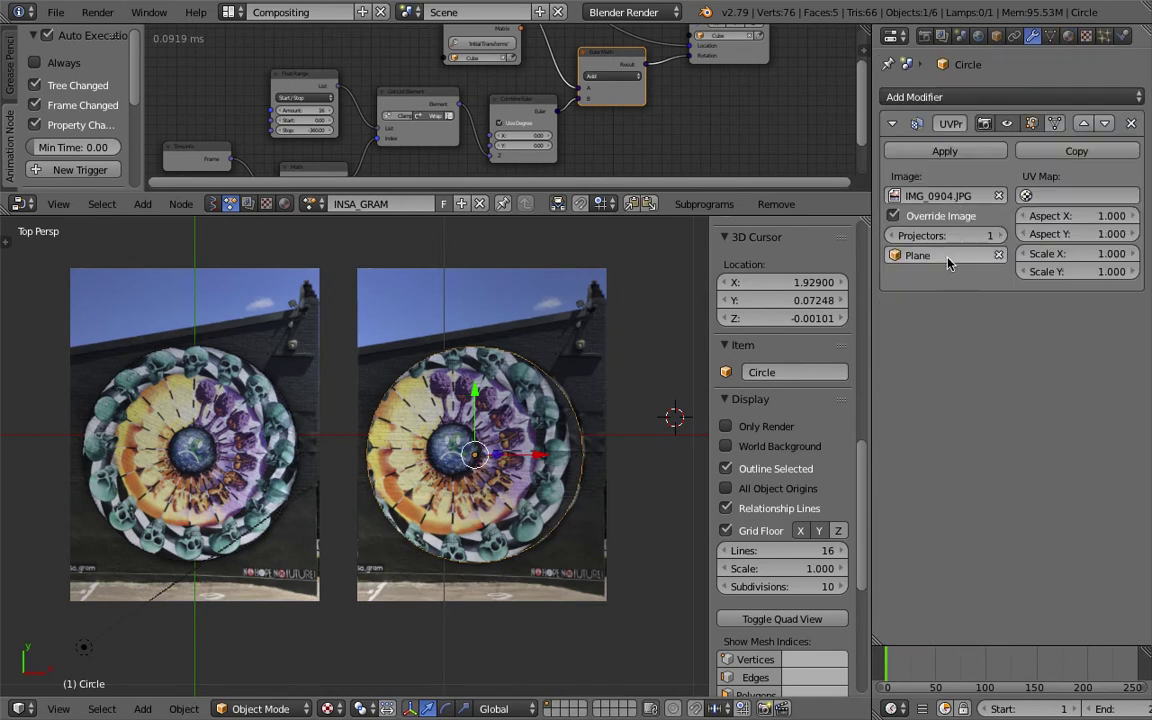
{"action": "left_click", "coordinate": [1075, 196]}
{"action": "left_click", "coordinate": [1040, 222]}
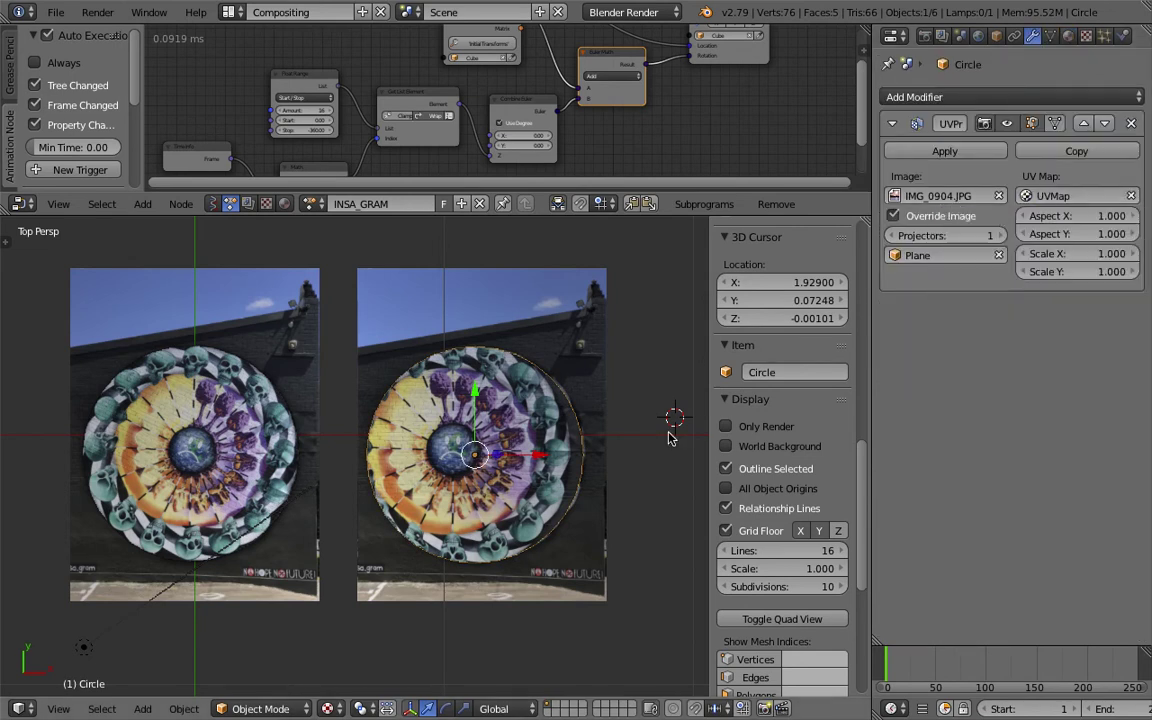
Step: Test the live projection by moving the circle across the mural, enlarging it and shrinking it below the mural's size
{"action": "key", "text": "g"}
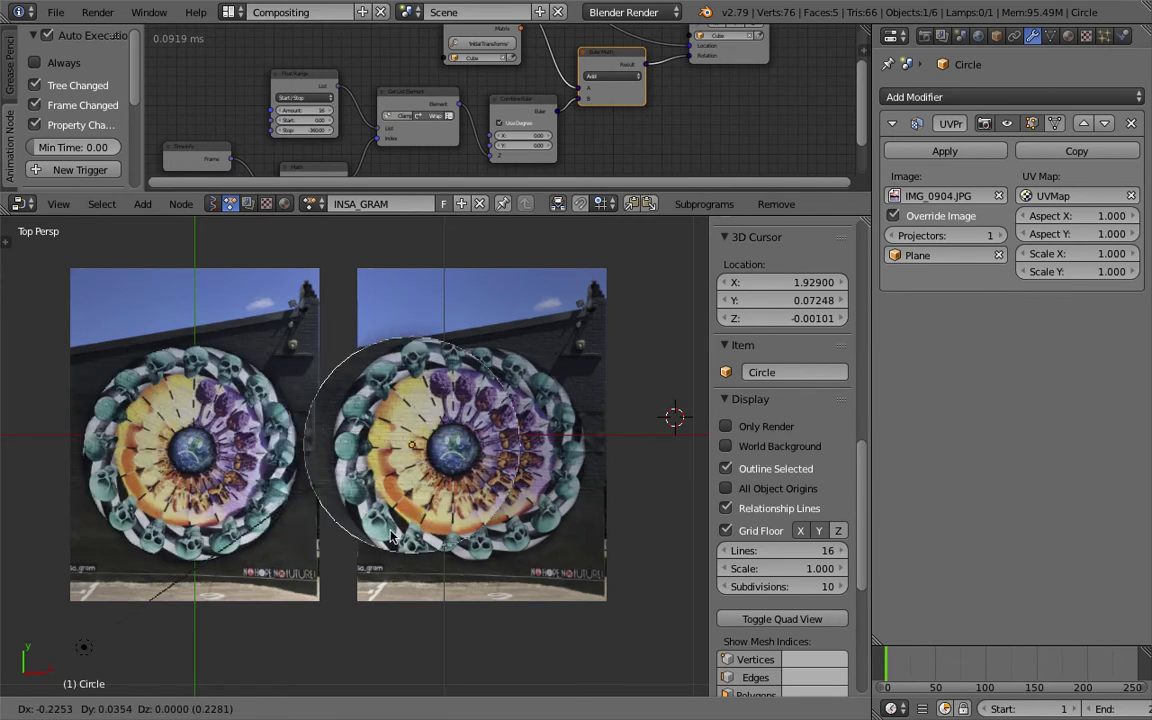
{"action": "left_click", "coordinate": [448, 545]}
{"action": "key", "text": "s"}
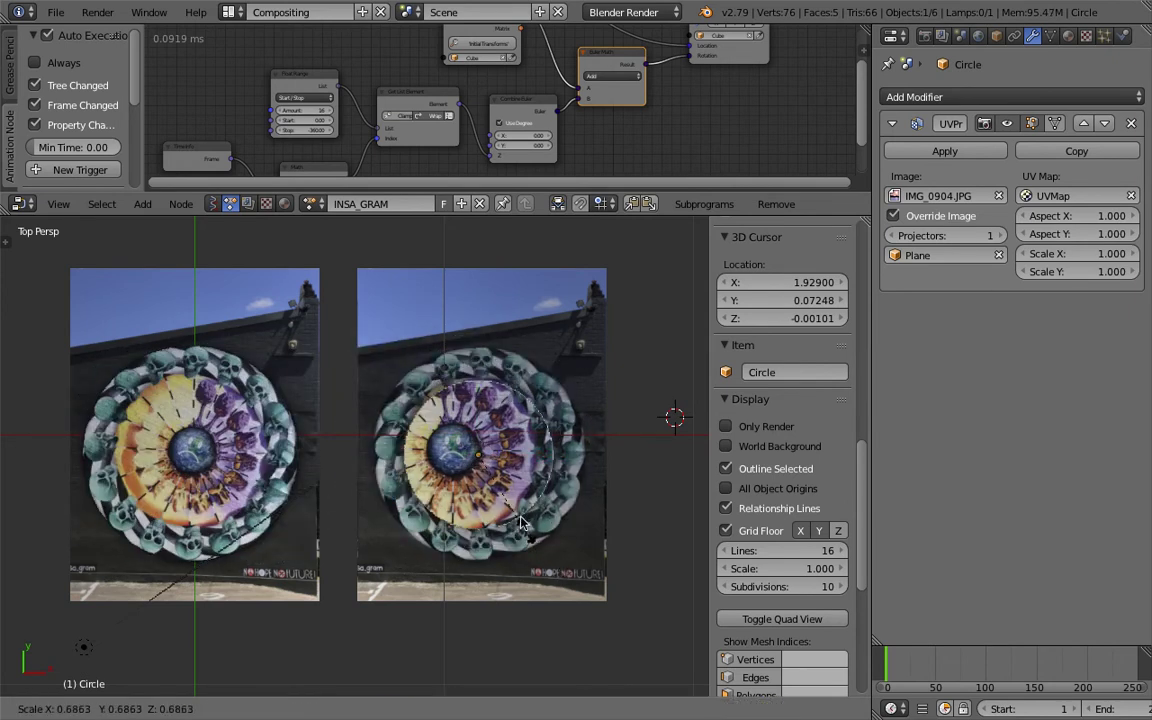
{"action": "left_click", "coordinate": [552, 528]}
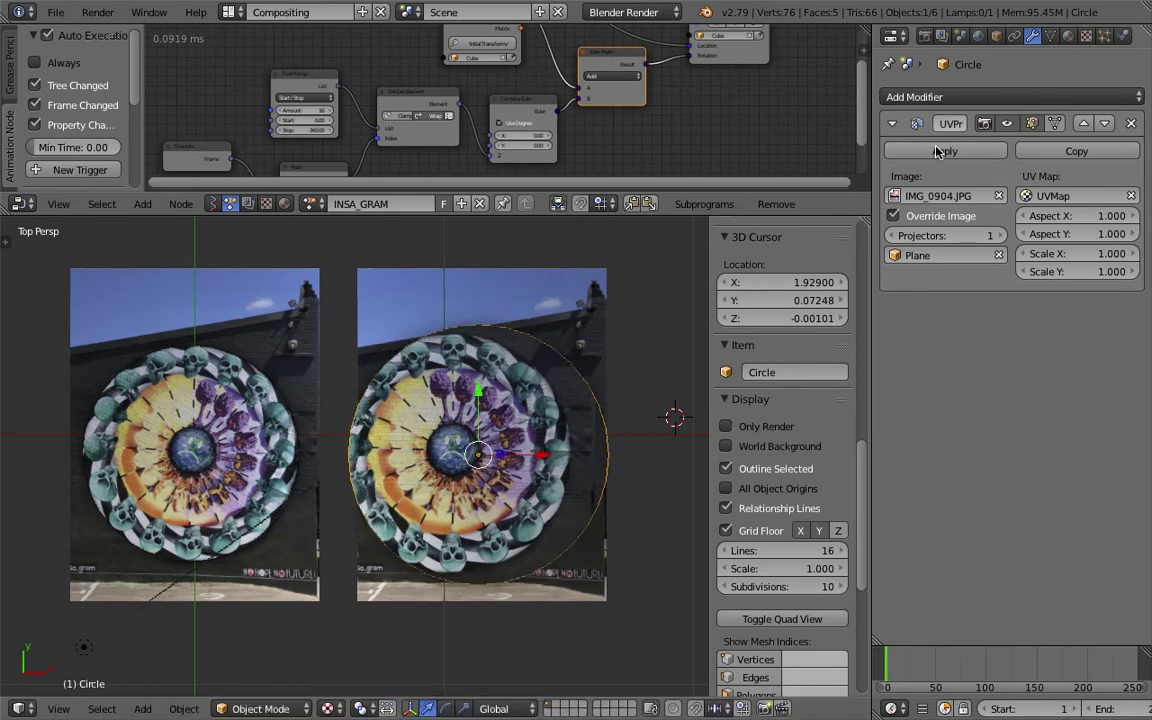
{"action": "key", "text": "s"}
{"action": "left_click", "coordinate": [463, 447]}
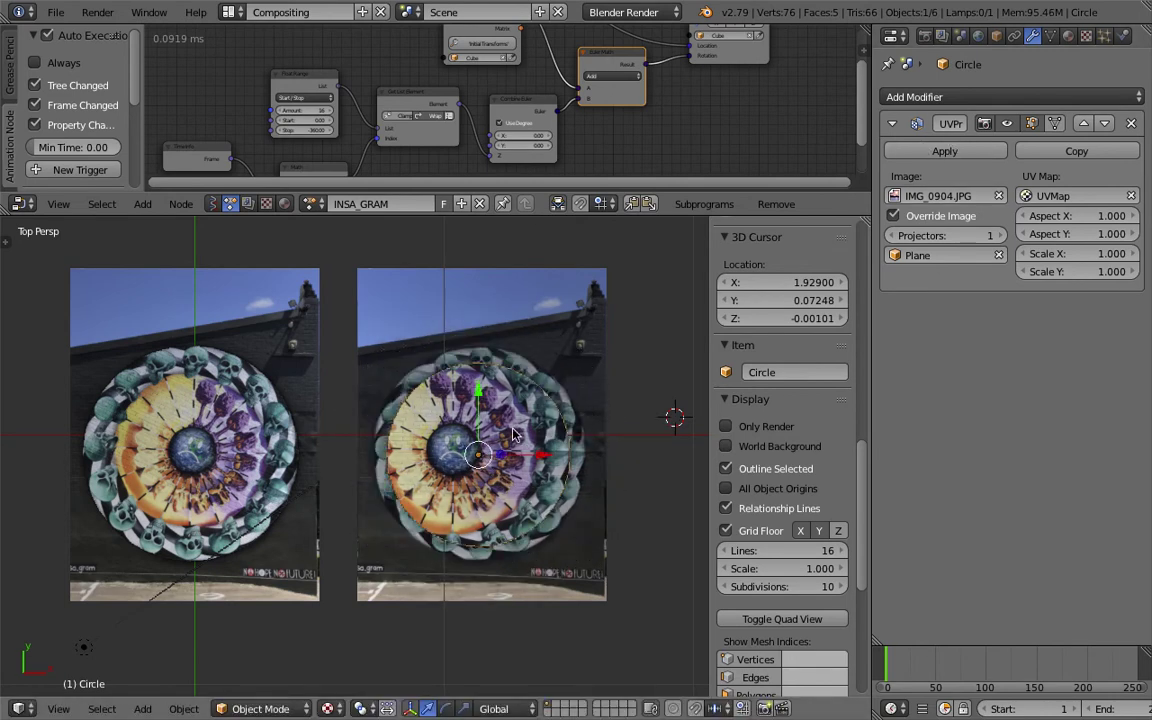
Step: Slide the circle across the mural and place it over the upper-right corner of the duplicated image
{"action": "key", "text": "g"}
{"action": "left_click", "coordinate": [505, 433]}
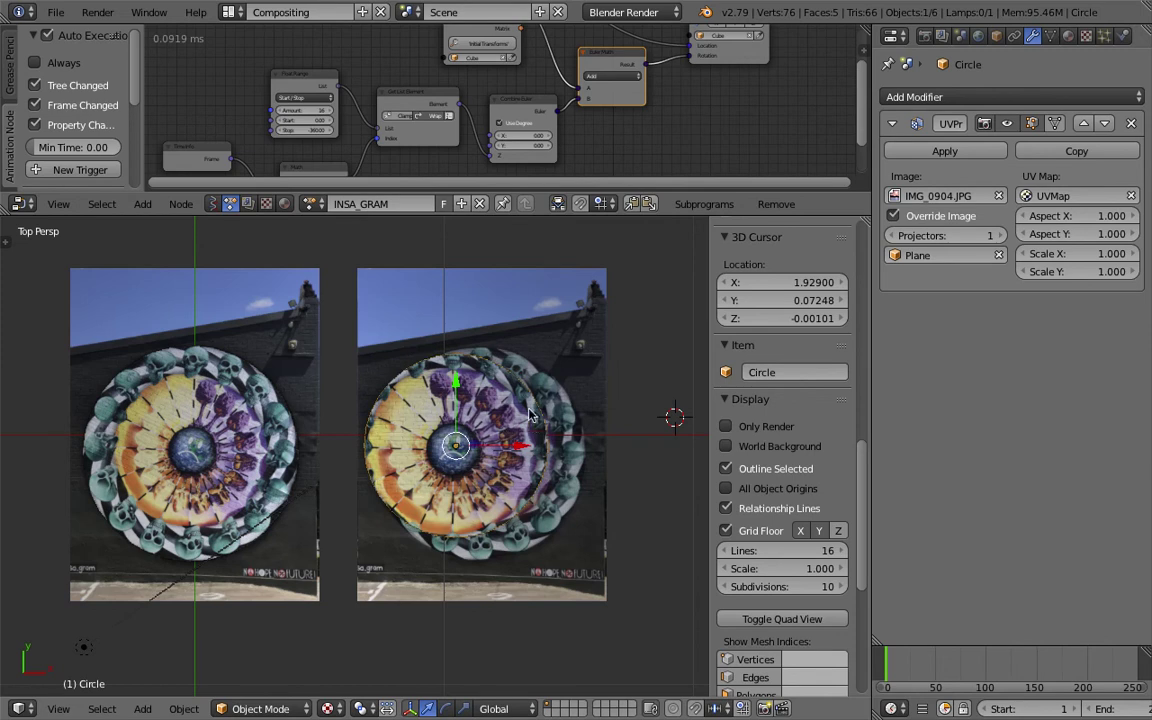
{"action": "key", "text": "g"}
{"action": "left_click", "coordinate": [681, 369]}
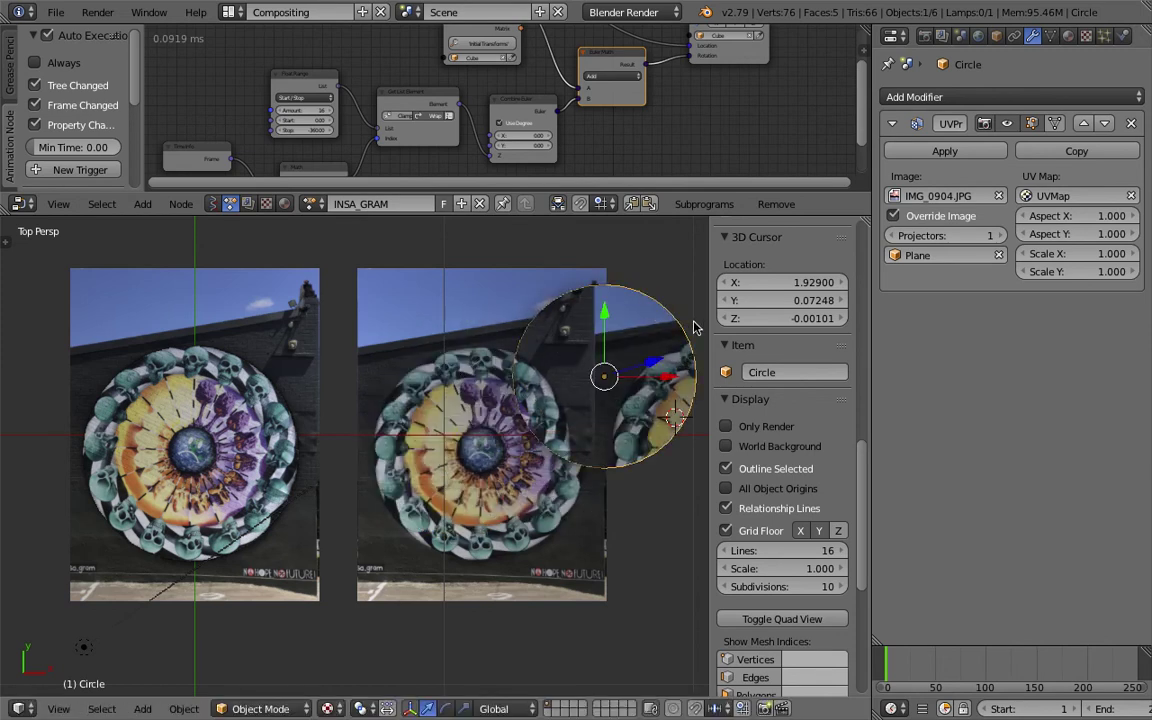
{"action": "key", "text": "ctrl+z"}
{"action": "key", "text": "ctrl+shift+z"}
{"action": "left_click_drag", "start_coordinate": [591, 362], "coordinate": [565, 368]}
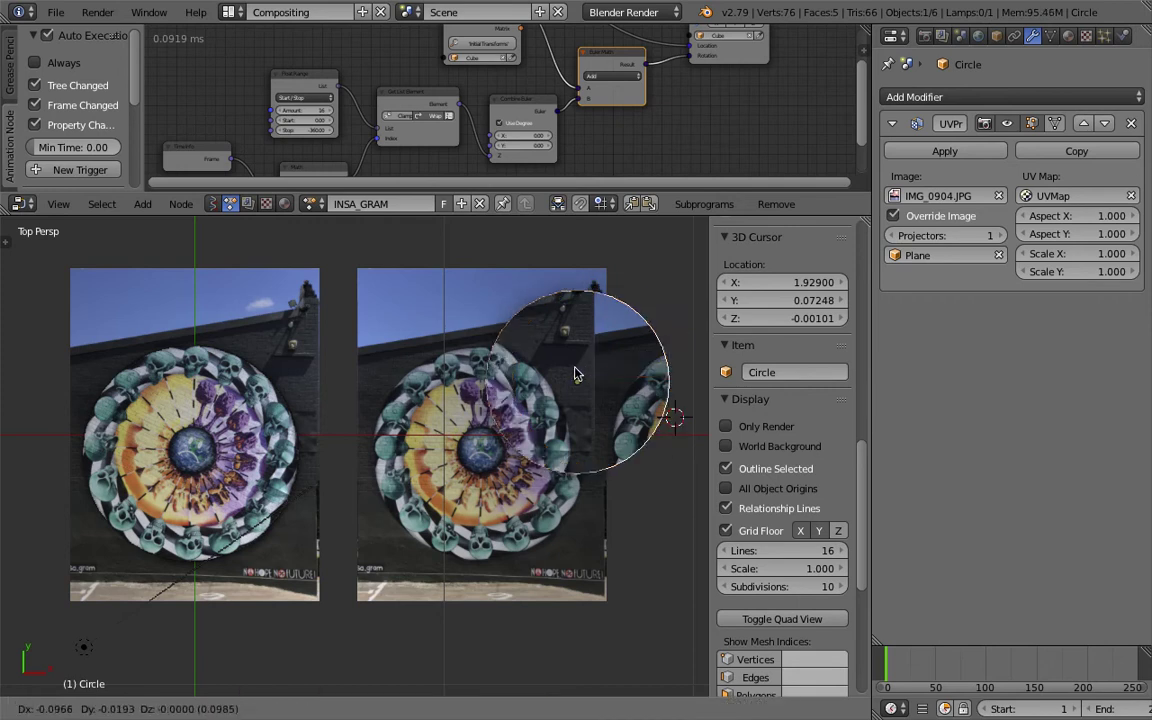
Step: Apply the circle's UV Project modifier and rotate the circle to test that the texture turns with it
{"action": "left_click", "coordinate": [917, 152]}
{"action": "key", "text": "r"}
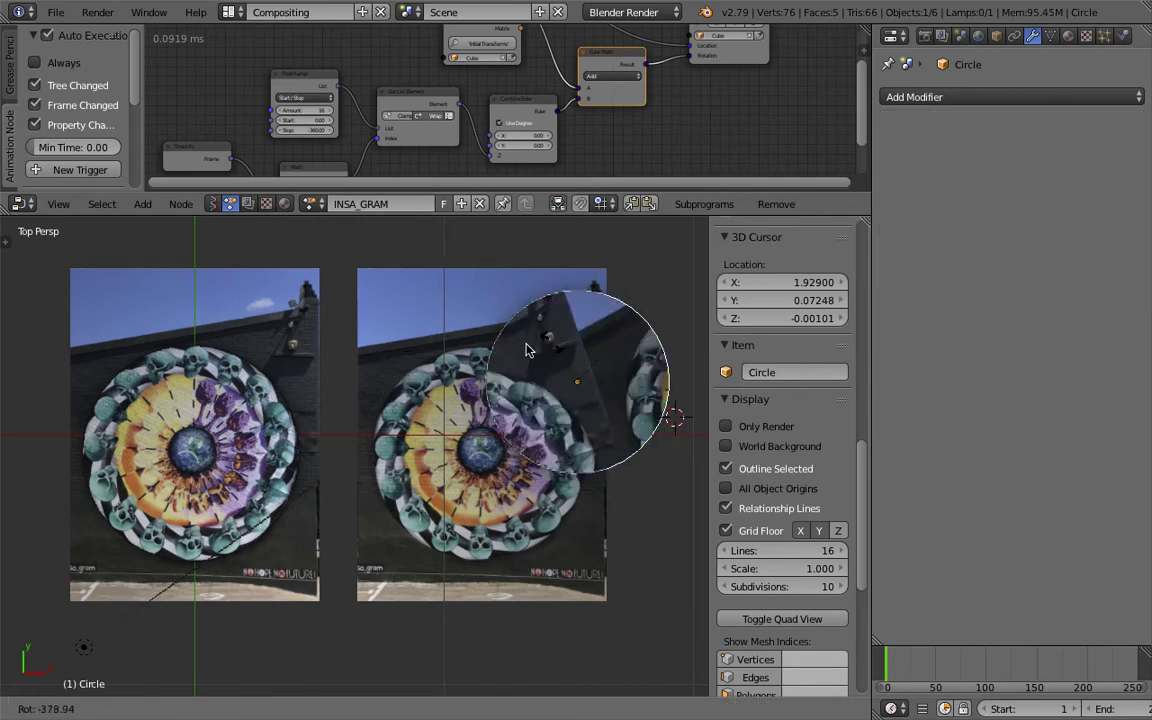
{"action": "left_click", "coordinate": [632, 451]}
{"action": "key", "text": "r"}
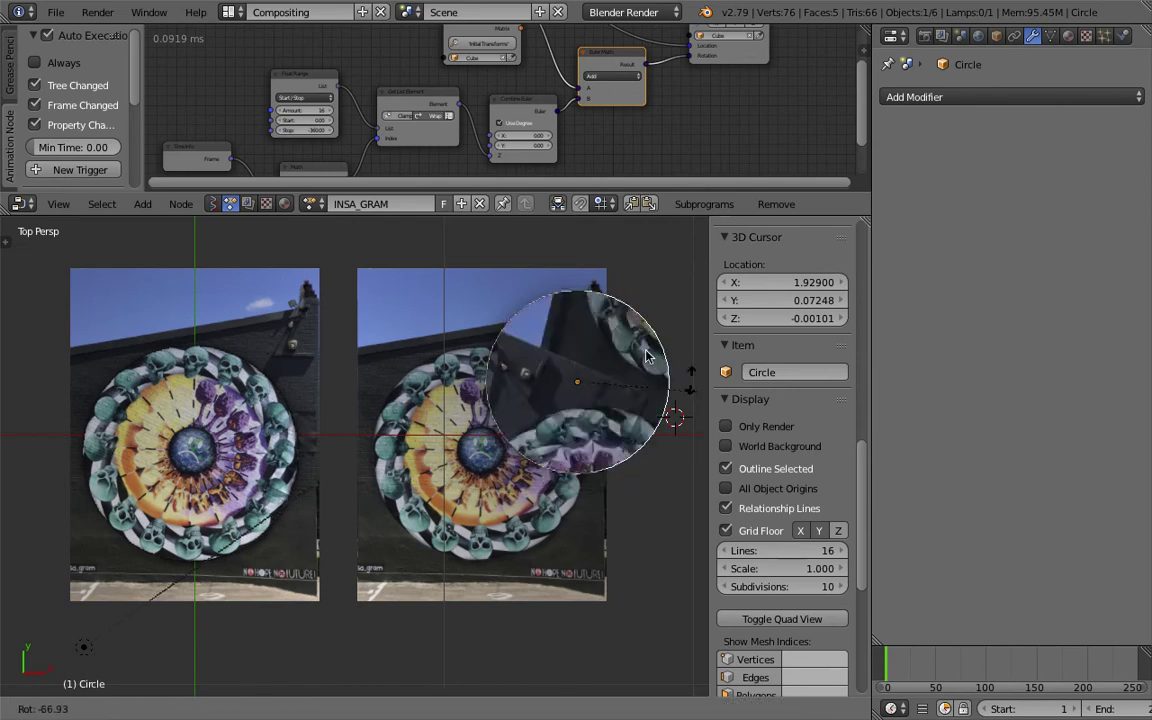
{"action": "left_click", "coordinate": [588, 377]}
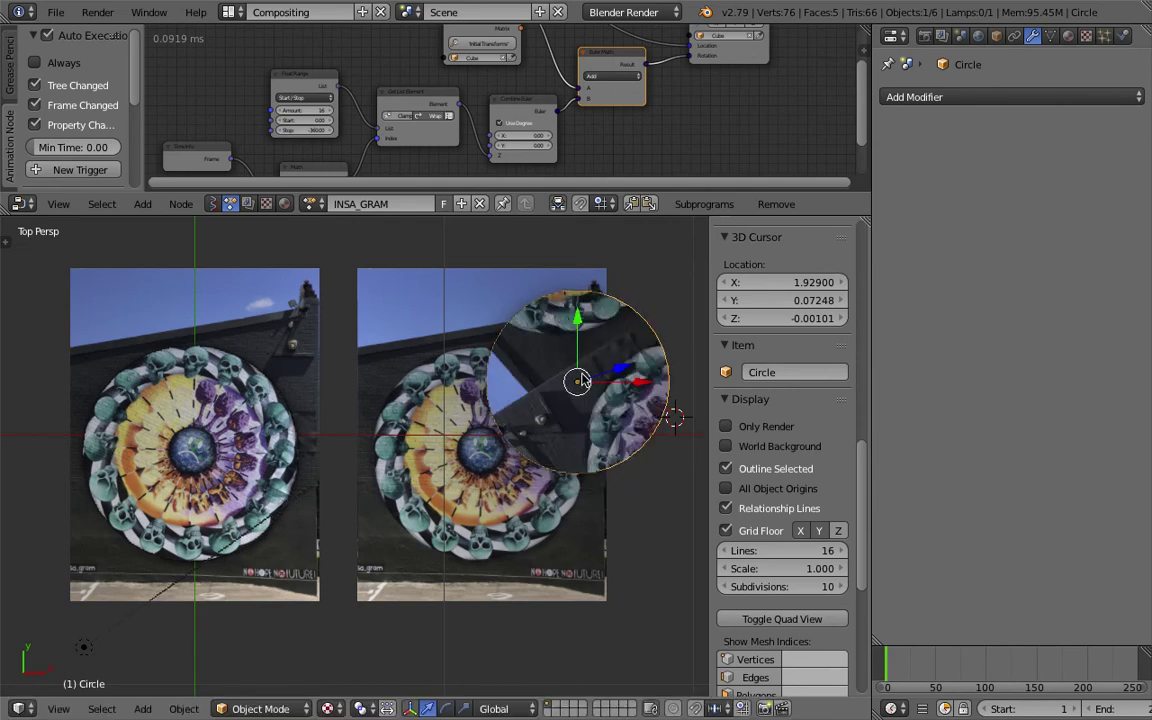
Step: Undo the circle experiment back to the original scene with a single mural image
{"action": "key", "text": "ctrl+z"}
{"action": "key", "text": "ctrl+z"}
{"action": "key", "text": "ctrl+z"}
{"action": "key", "text": "ctrl+z"}
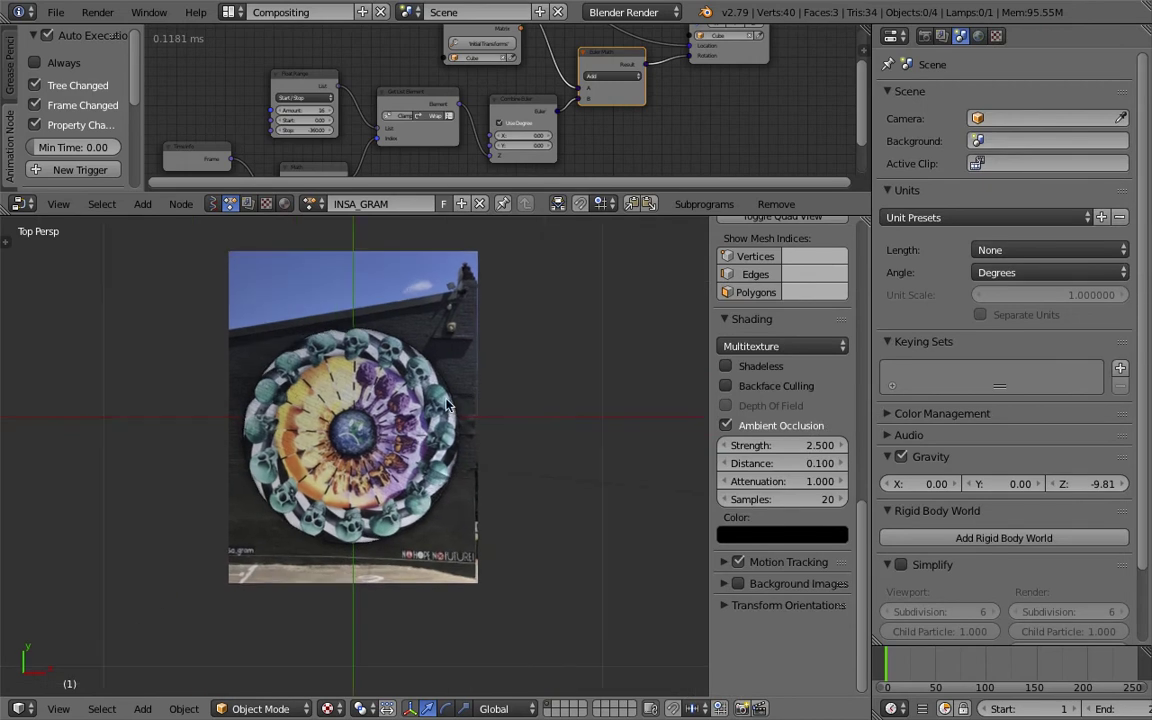
Step: Move the original mural disc to about X -0.059, Y -0.207 and bring up its transform values
{"action": "right_click", "coordinate": [447, 405]}
{"action": "middle_click_drag", "start_coordinate": [447, 405], "coordinate": [475, 435], "text": "shift"}
{"action": "scroll", "coordinate": [480, 410], "scroll_direction": "up", "scroll_amount": 2}
{"action": "key", "text": "r"}
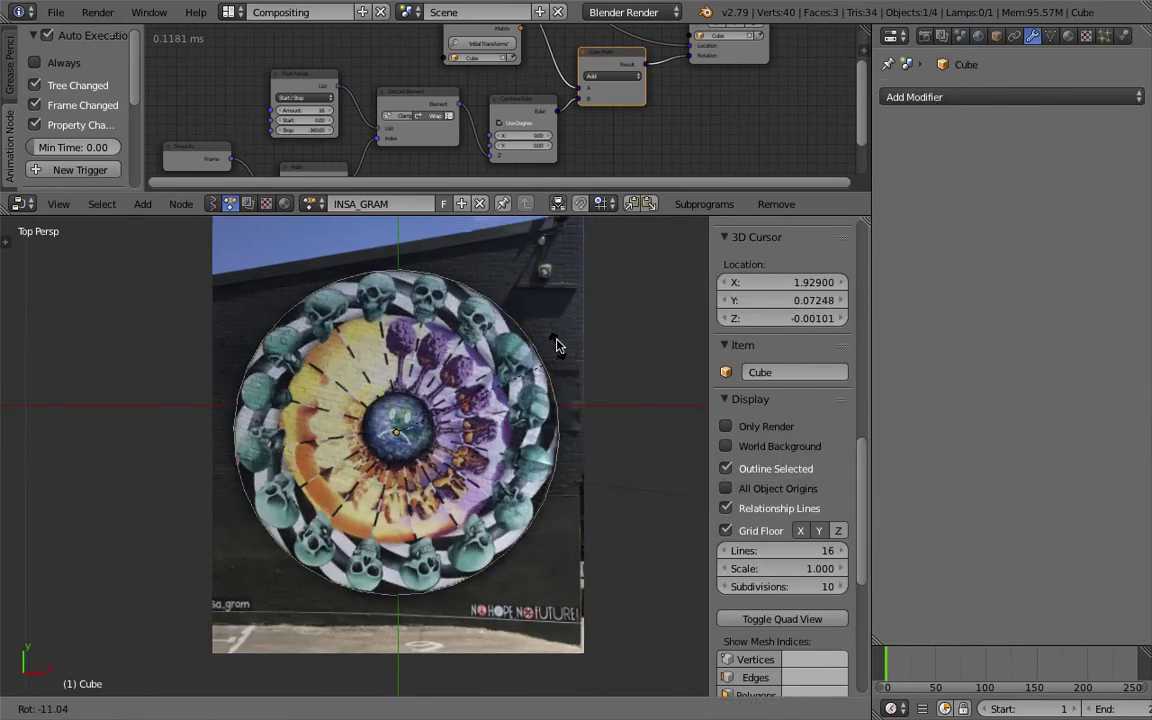
{"action": "key", "text": "g"}
{"action": "left_click", "coordinate": [545, 445]}
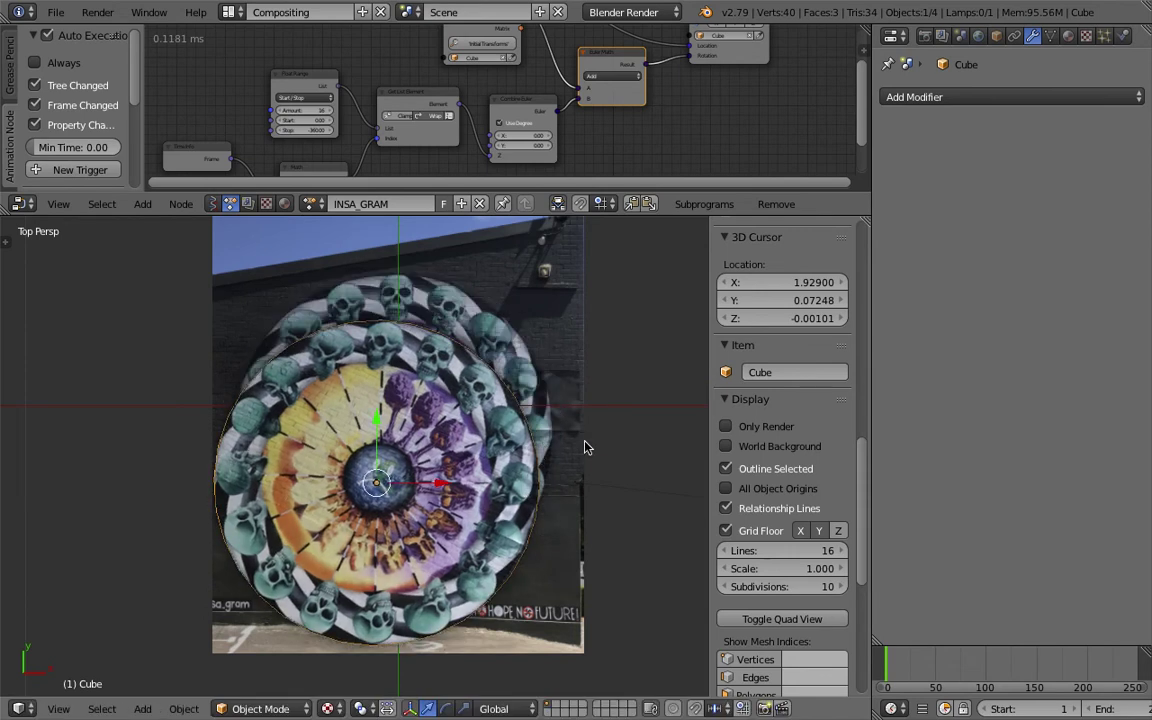
{"action": "scroll", "coordinate": [800, 347], "scroll_direction": "up", "scroll_amount": 10}
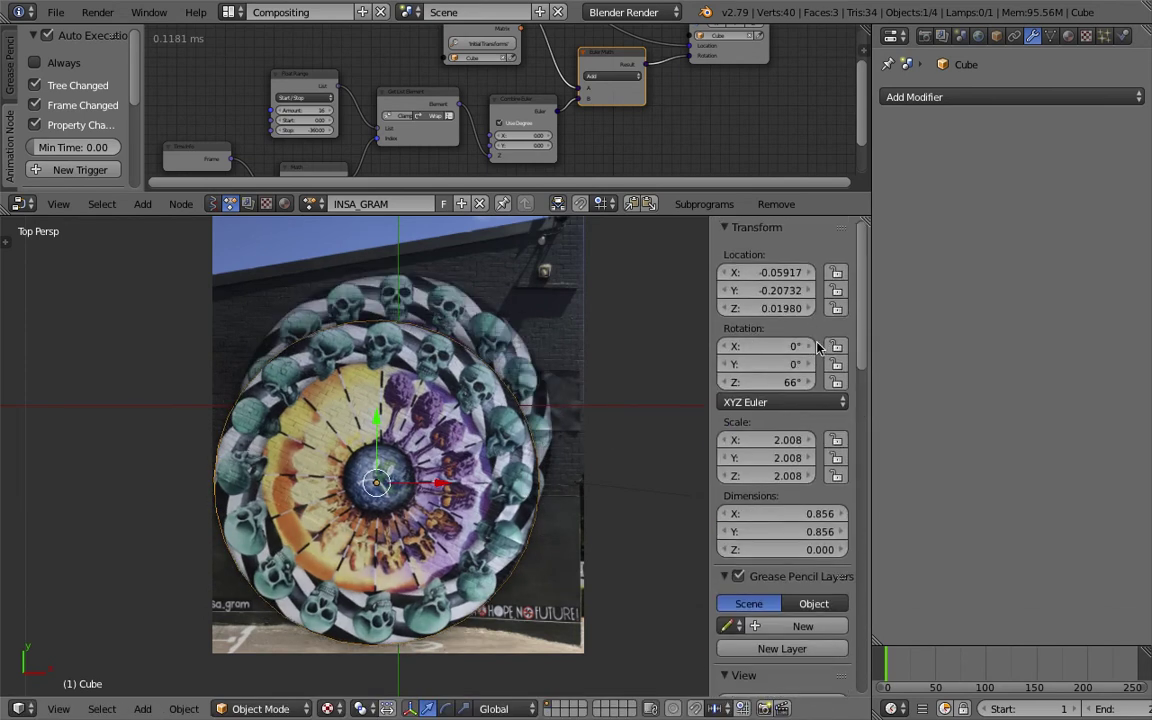
Step: Undo the mural disc's move and scrub the timeline to check that the disc turns in place
{"action": "key", "text": "ctrl+z"}
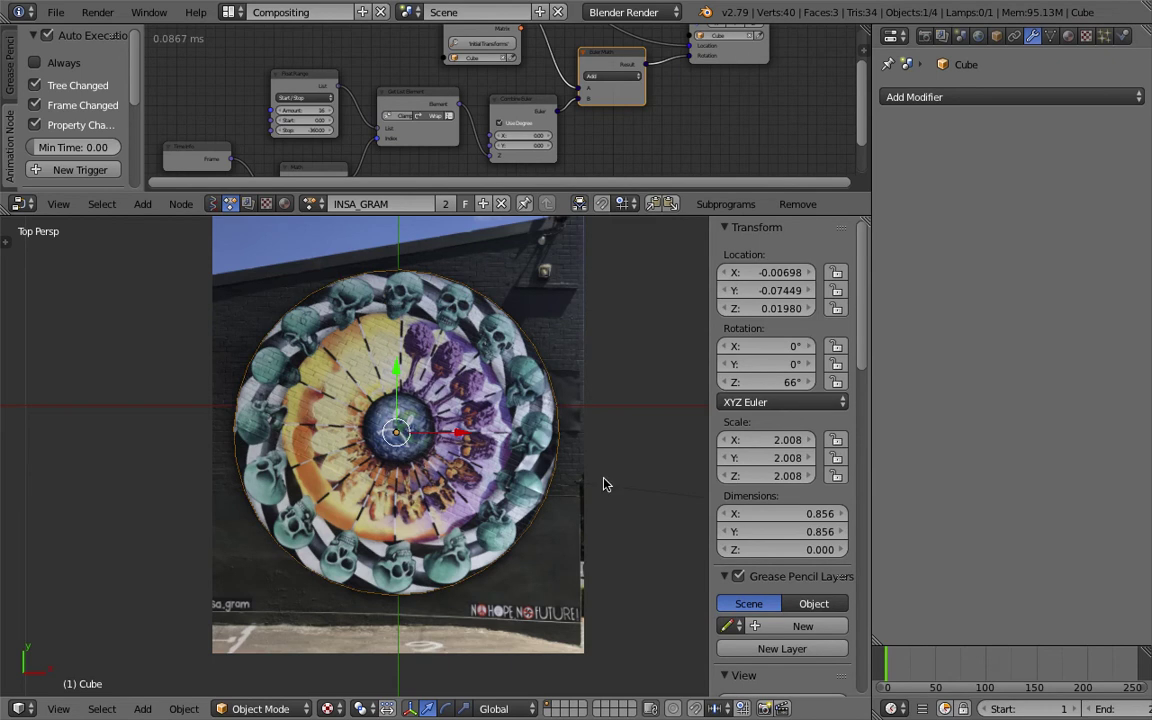
{"action": "left_click", "coordinate": [923, 656]}
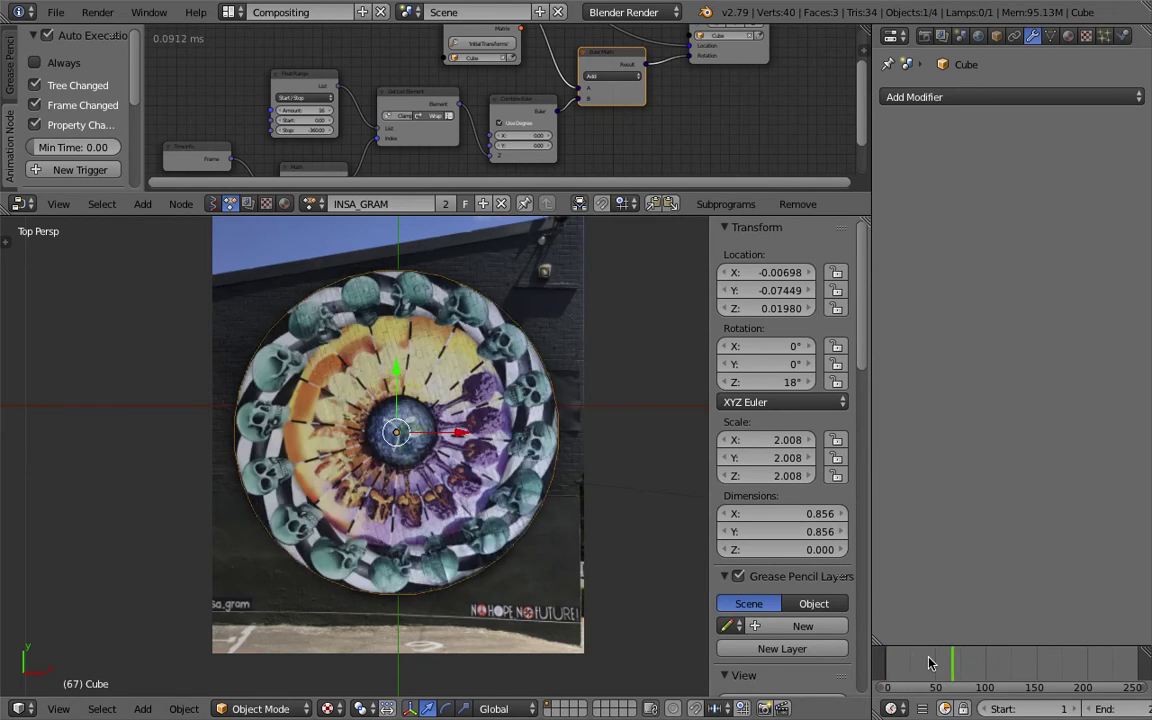
{"action": "middle_click_drag", "start_coordinate": [545, 453], "coordinate": [567, 481], "text": "shift"}
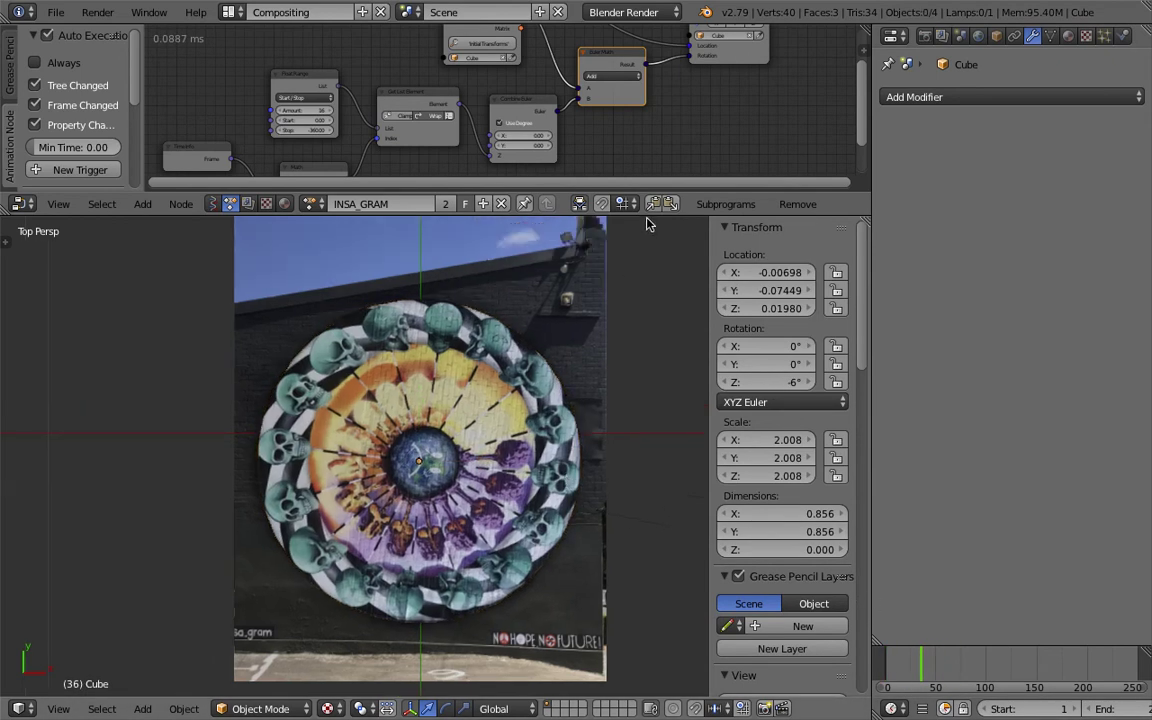
Step: Enlarge the node editor in height and width so the whole INSA_GRAM node tree fits above the mural view
{"action": "left_click_drag", "start_coordinate": [650, 213], "coordinate": [668, 365]}
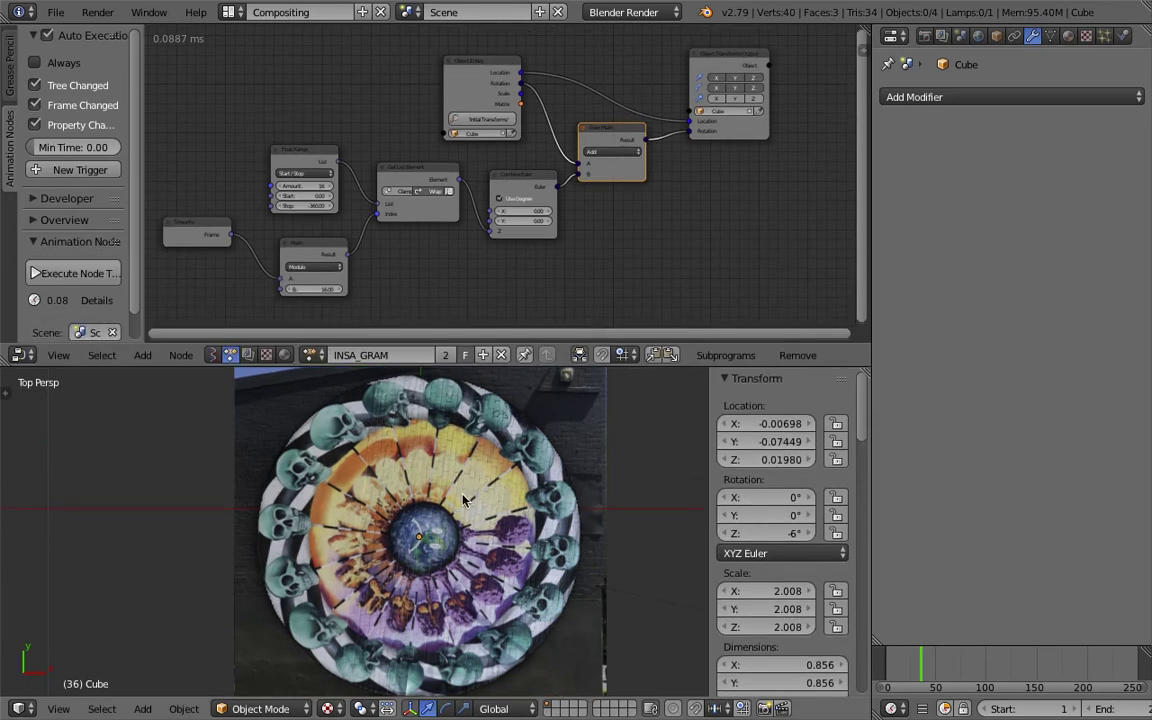
{"action": "scroll", "coordinate": [463, 500], "scroll_direction": "down", "scroll_amount": 2}
{"action": "scroll", "coordinate": [465, 462], "scroll_direction": "up", "scroll_amount": 1}
{"action": "scroll", "coordinate": [362, 478], "scroll_direction": "down", "scroll_amount": 1}
{"action": "scroll", "coordinate": [360, 465], "scroll_direction": "up", "scroll_amount": 1}
{"action": "middle_click_drag", "start_coordinate": [420, 265], "coordinate": [450, 215]}
{"action": "scroll", "coordinate": [450, 215], "scroll_direction": "up", "scroll_amount": 1}
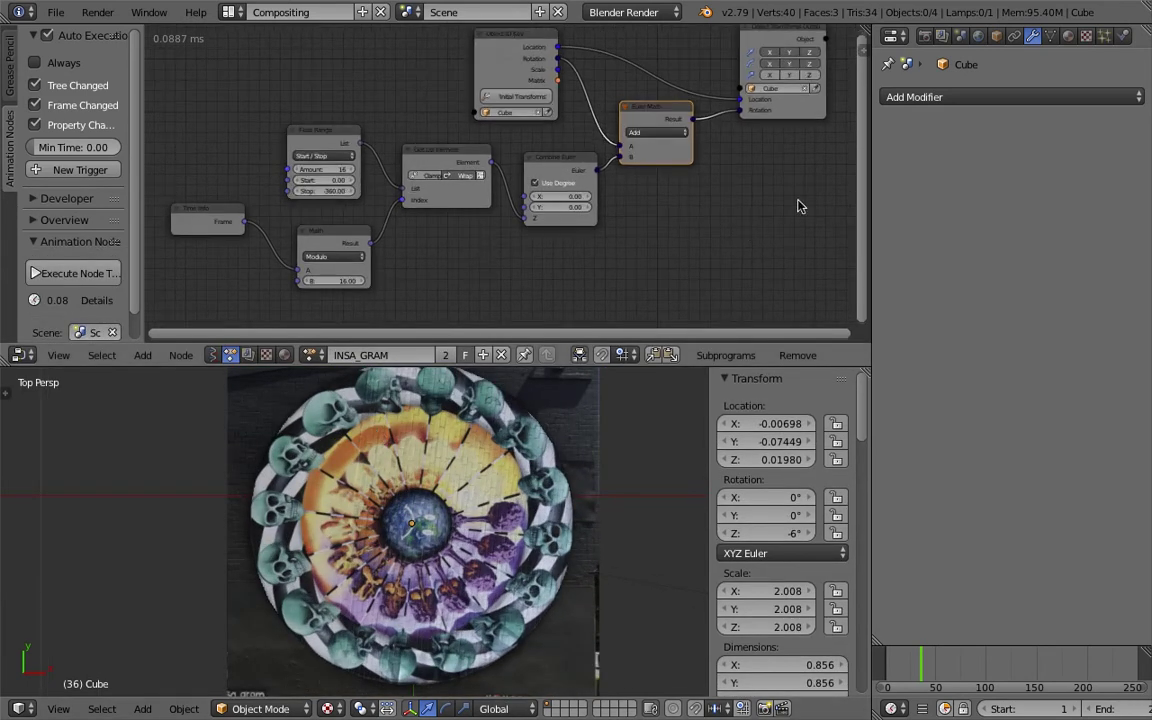
{"action": "left_click_drag", "start_coordinate": [871, 191], "coordinate": [938, 191]}
{"action": "scroll", "coordinate": [805, 198], "scroll_direction": "down", "scroll_amount": 1}
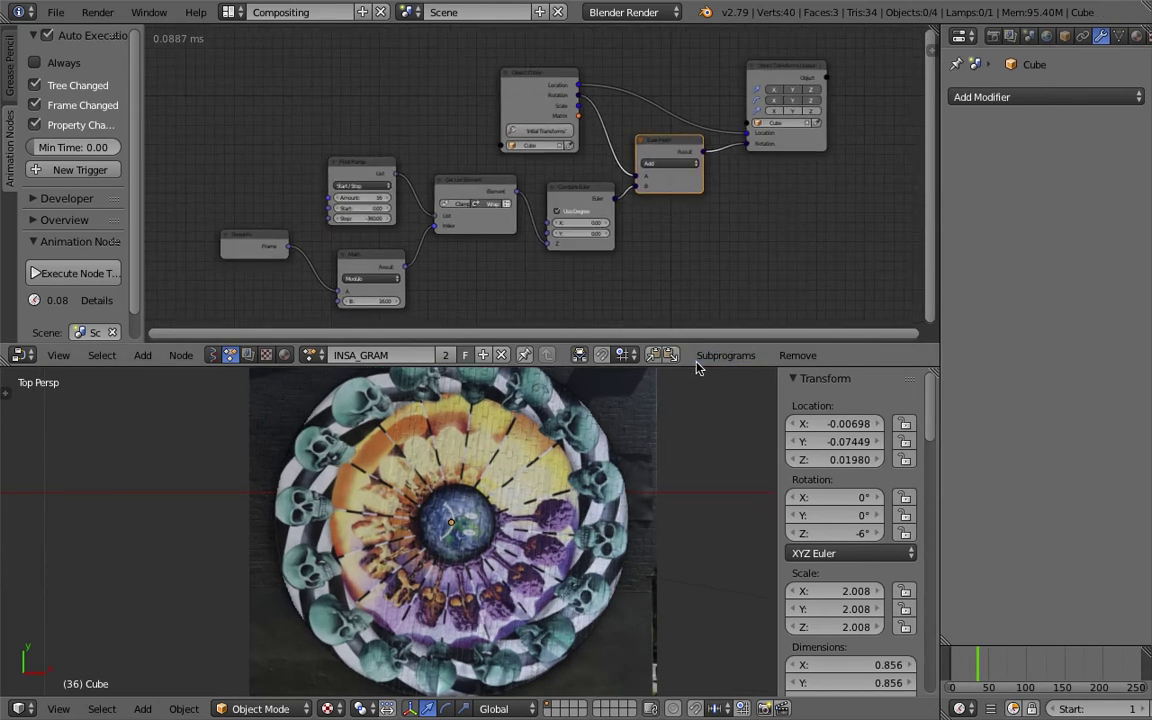
{"action": "left_click_drag", "start_coordinate": [686, 344], "coordinate": [688, 315]}
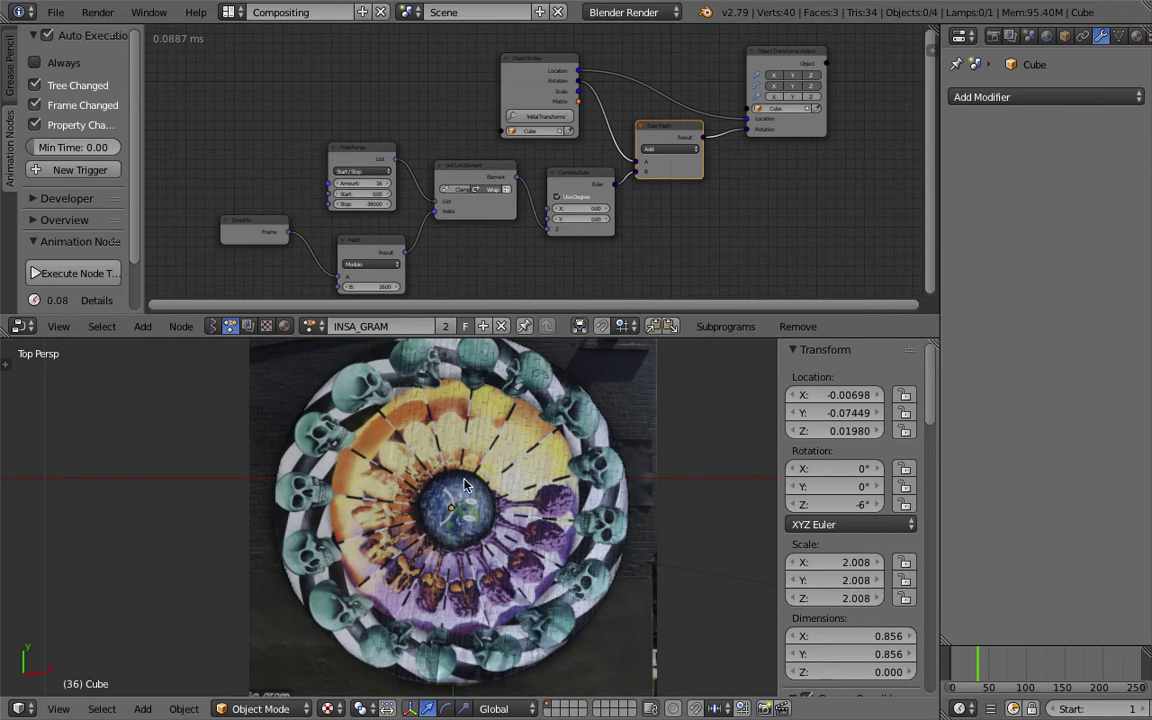
{"action": "scroll", "coordinate": [465, 485], "scroll_direction": "down", "scroll_amount": 1}
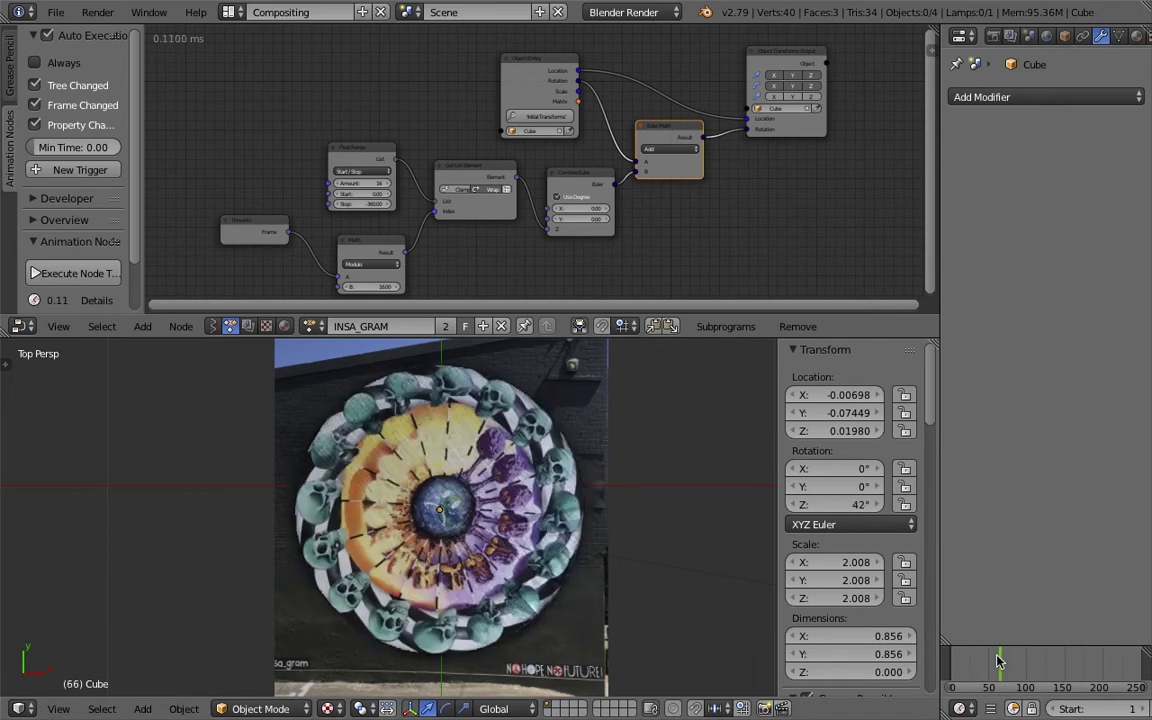
Step: Rewind the timeline to frame 0 and play the disc animation with the 3D view maximized
{"action": "left_click", "coordinate": [967, 690]}
{"action": "left_click_drag", "start_coordinate": [967, 690], "coordinate": [952, 690]}
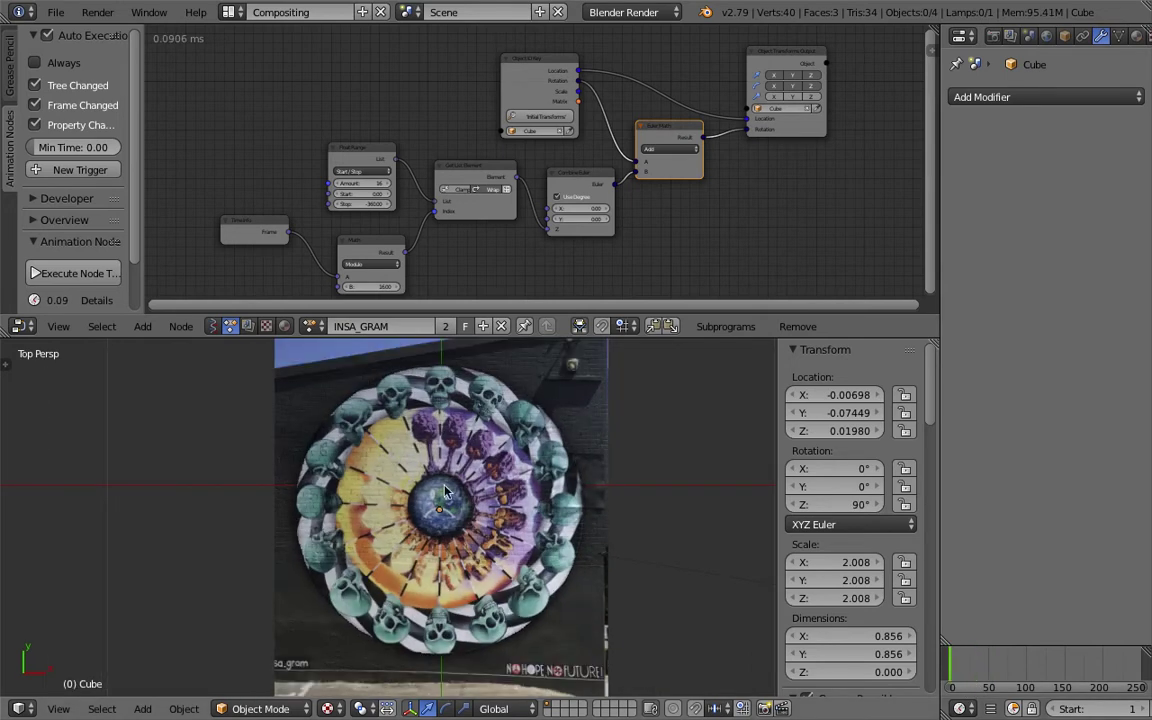
{"action": "key", "text": "alt+a"}
{"action": "left_click", "coordinate": [675, 510]}
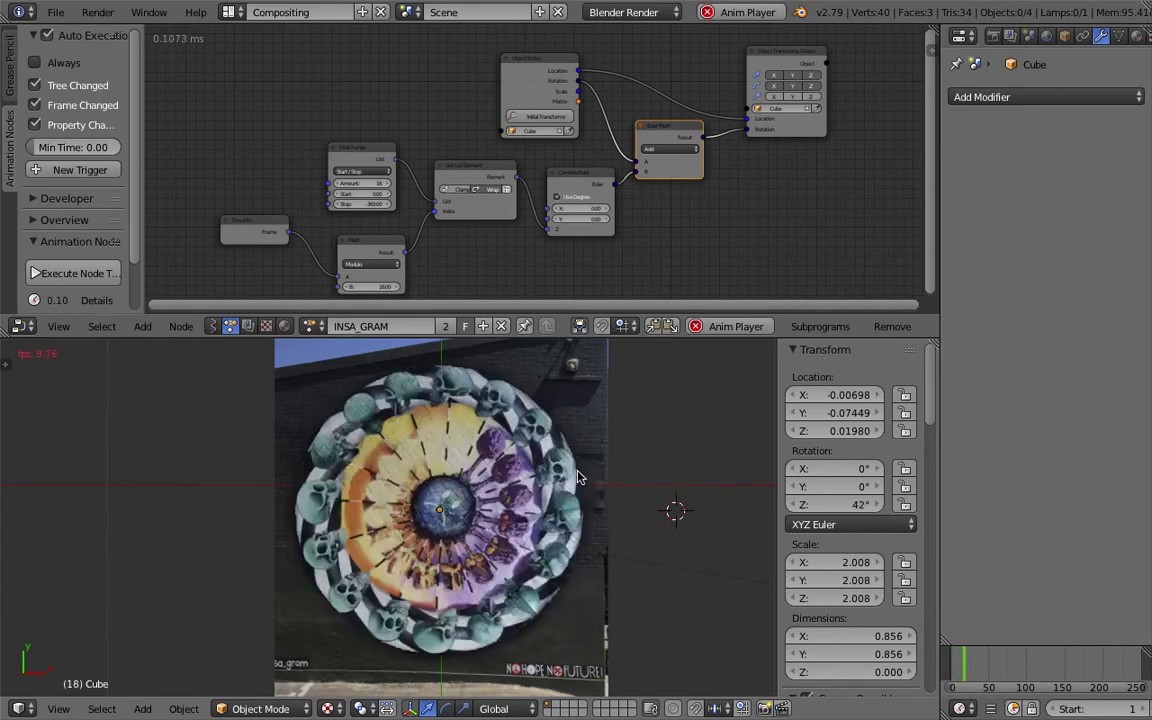
{"action": "key", "text": "shift+space"}
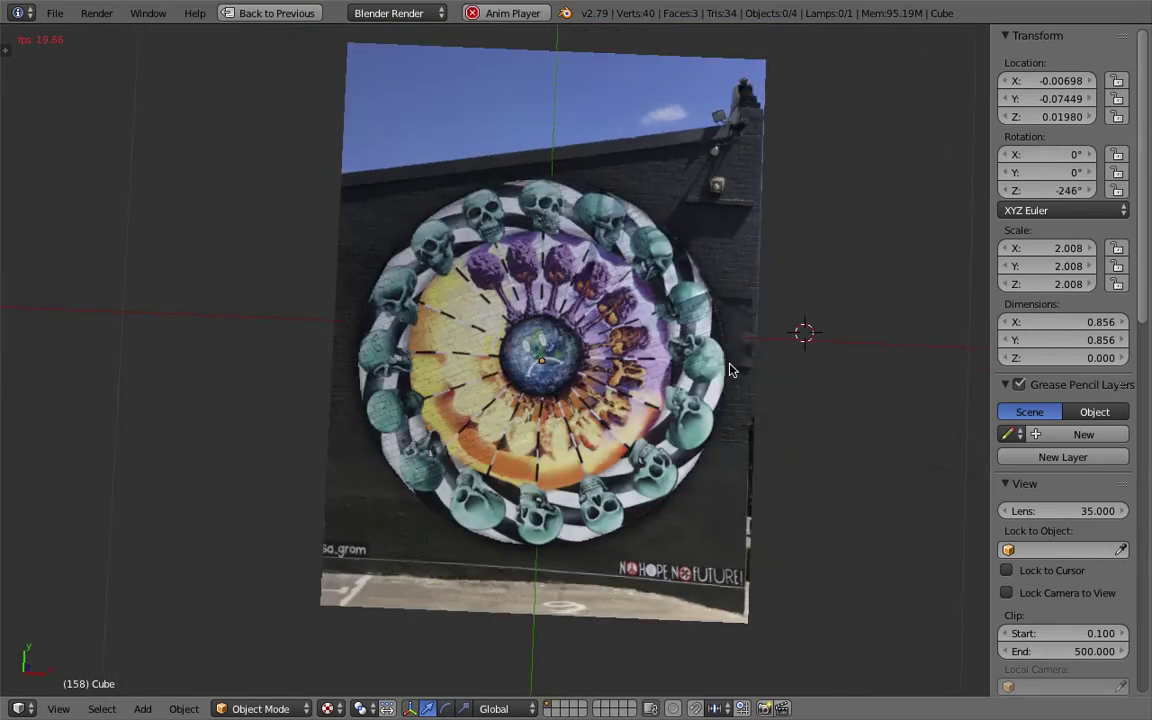
Step: Stop the playback at frame 0, set the 3D view to Top and restore the split layout with the node editor
{"action": "key", "text": "alt+a"}
{"action": "key", "text": "shift+Left"}
{"action": "left_click", "coordinate": [58, 708]}
{"action": "left_click", "coordinate": [75, 622]}
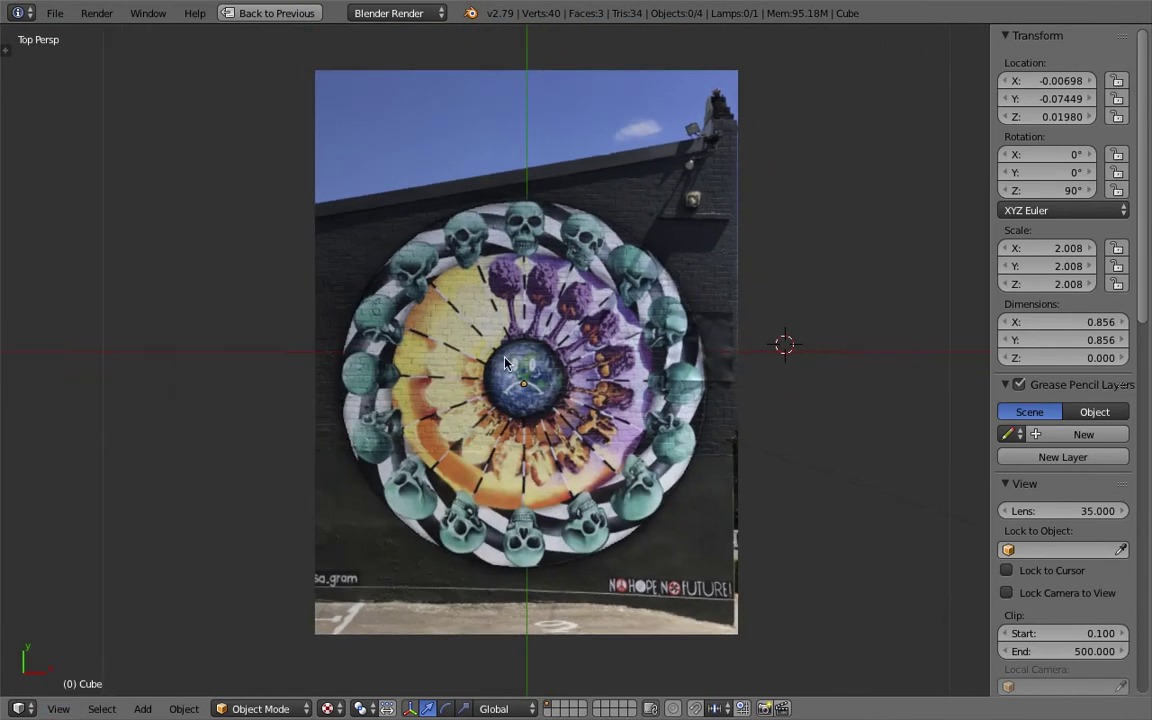
{"action": "left_click", "coordinate": [304, 16]}
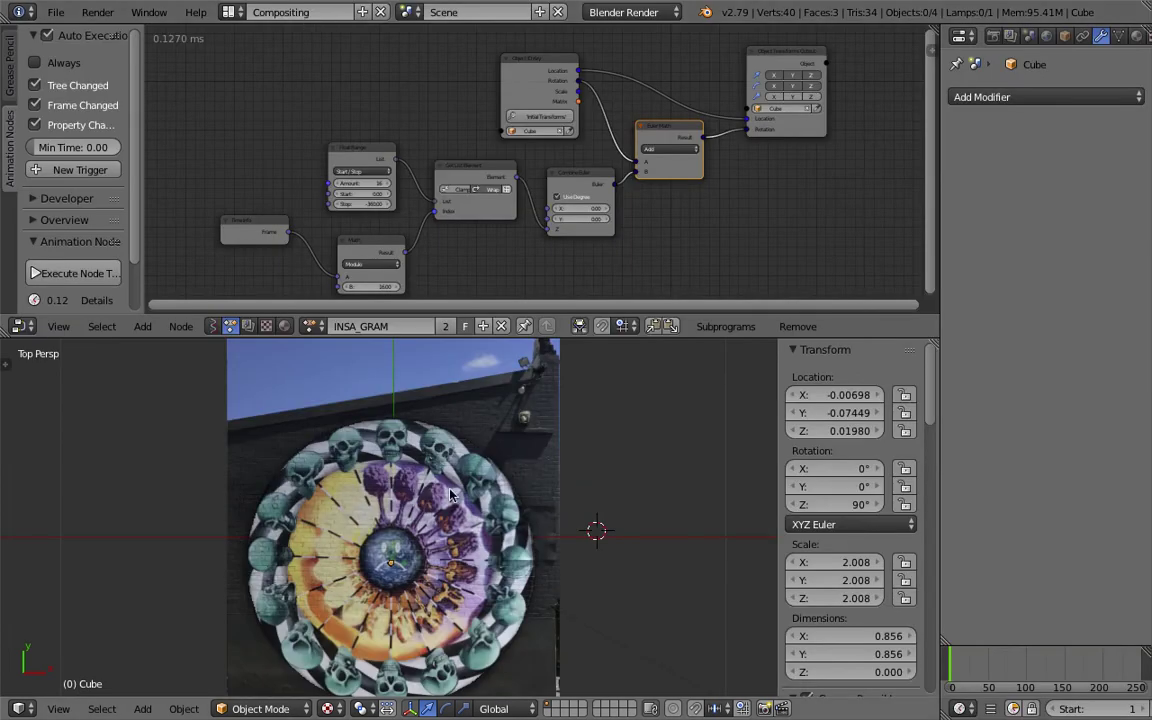
{"action": "scroll", "coordinate": [436, 497], "scroll_direction": "up", "scroll_amount": 1}
{"action": "middle_click_drag", "start_coordinate": [512, 502], "coordinate": [547, 464], "text": "shift"}
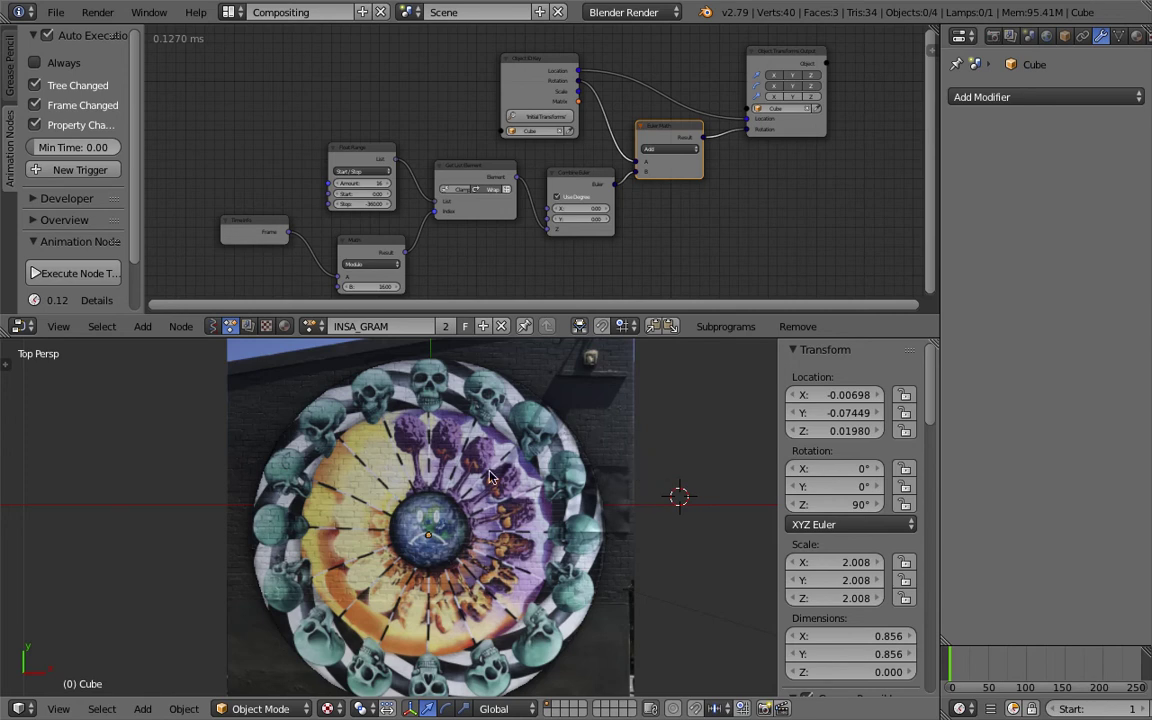
Step: Move the Time Info node slightly lower beside the Math node, and try rotating the mural disc by hand
{"action": "scroll", "coordinate": [518, 562], "scroll_direction": "down", "scroll_amount": 2}
{"action": "scroll", "coordinate": [419, 229], "scroll_direction": "up", "scroll_amount": 3}
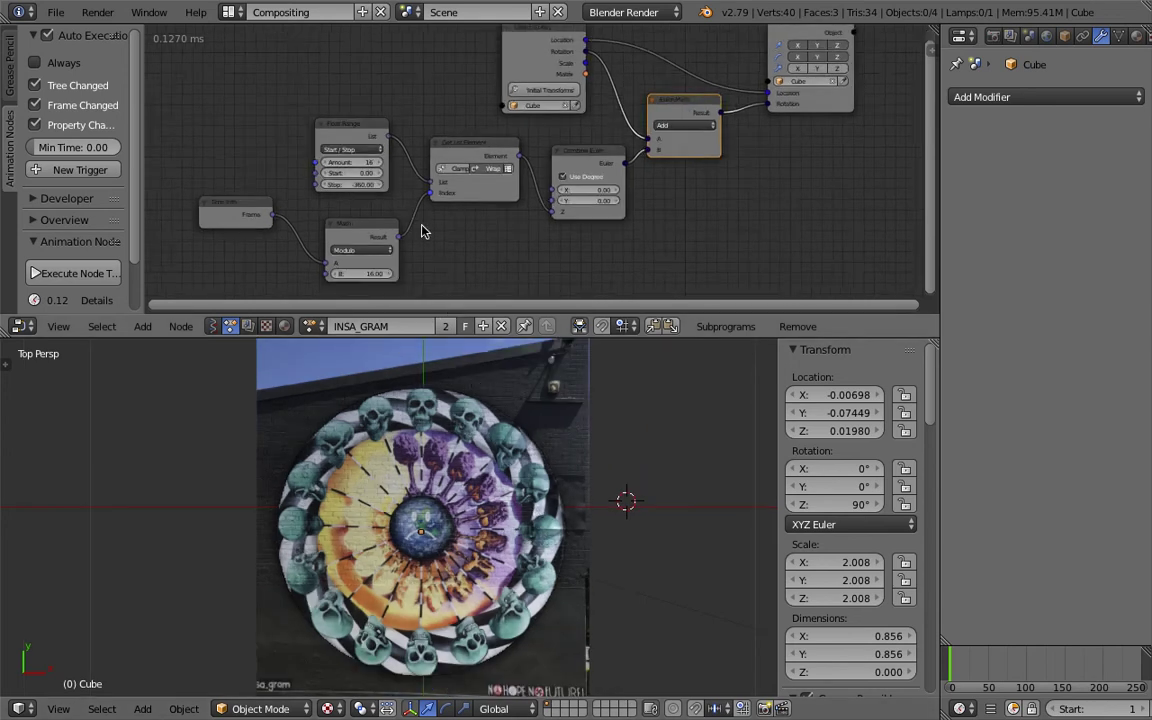
{"action": "scroll", "coordinate": [307, 206], "scroll_direction": "up", "scroll_amount": 2}
{"action": "left_click_drag", "start_coordinate": [222, 186], "coordinate": [229, 215]}
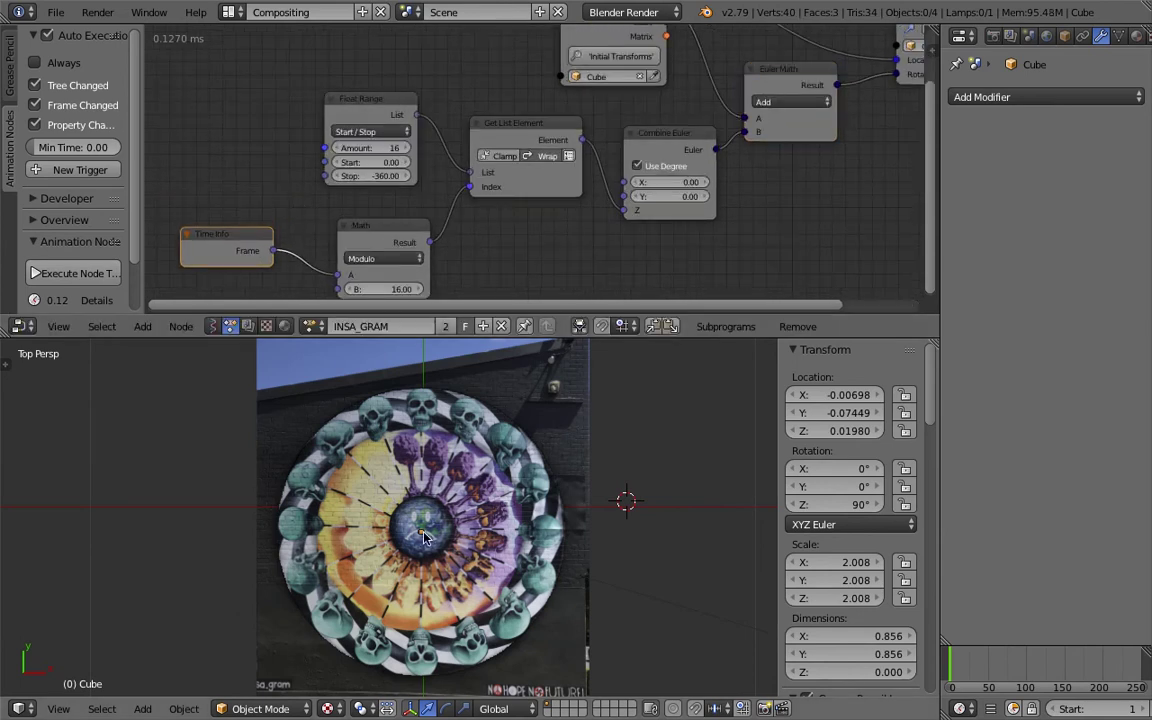
{"action": "key", "text": "r"}
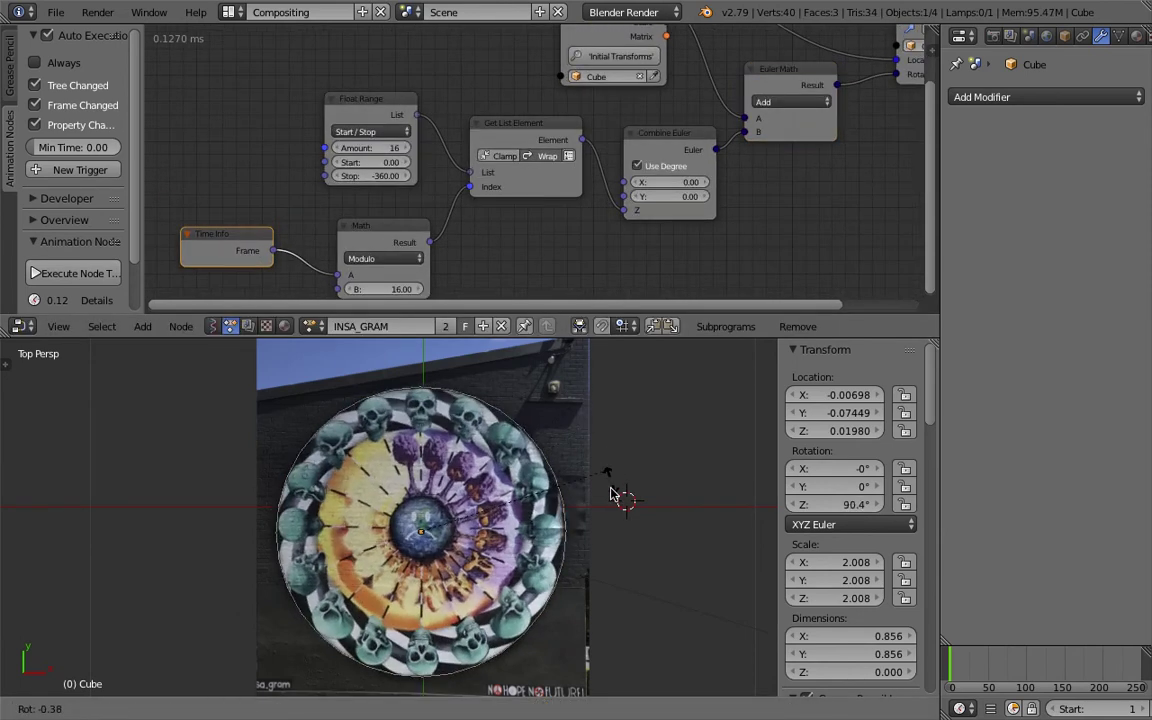
{"action": "key", "text": "Escape"}
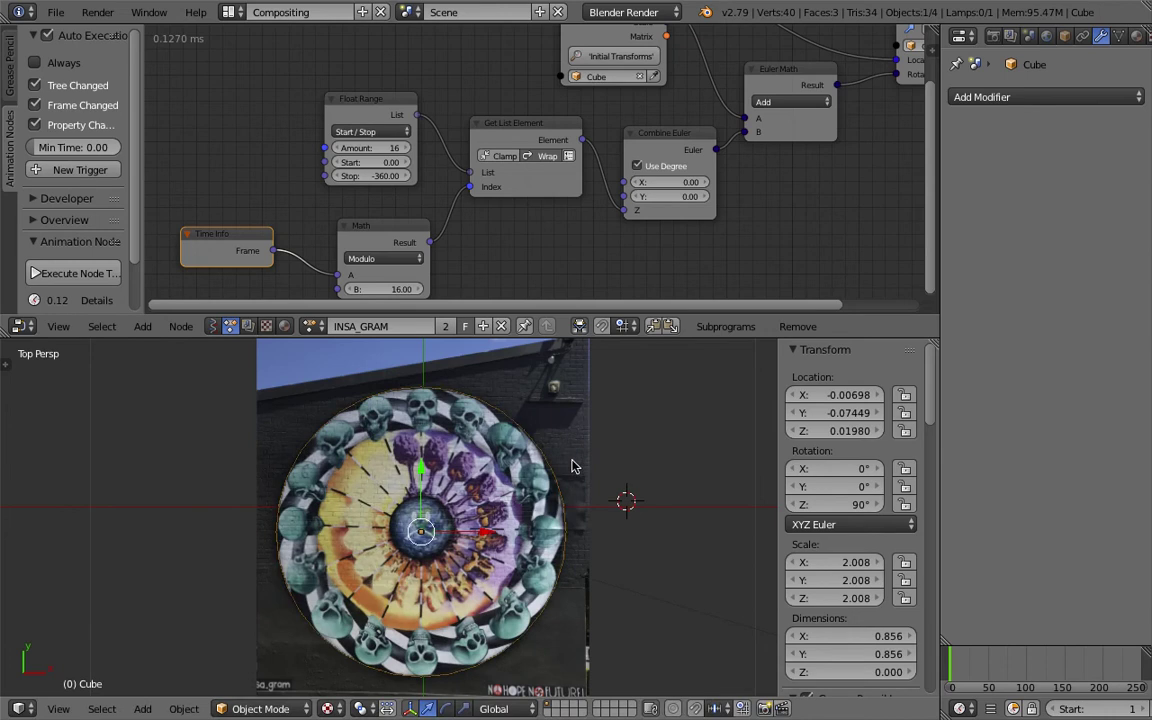
Step: Move the Object ID Key node slightly up and bring up the disc's Initial Transforms ID key in the 3D view
{"action": "middle_click_drag", "start_coordinate": [420, 251], "coordinate": [422, 240]}
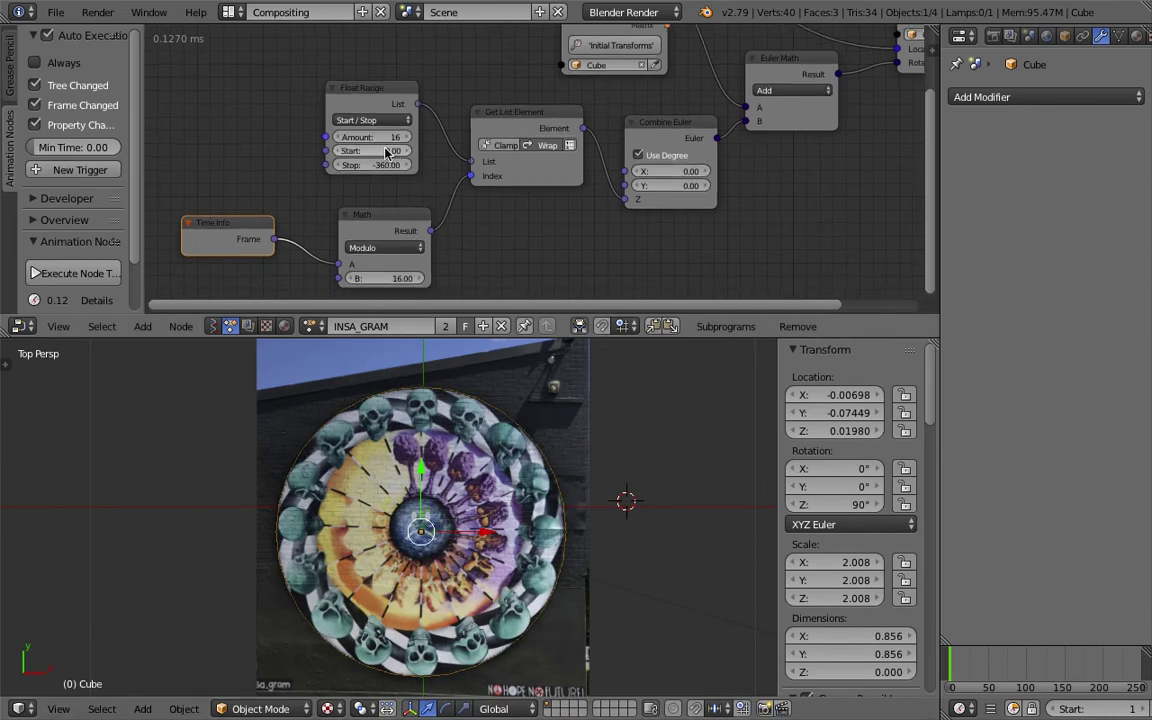
{"action": "middle_click_drag", "start_coordinate": [366, 150], "coordinate": [186, 255]}
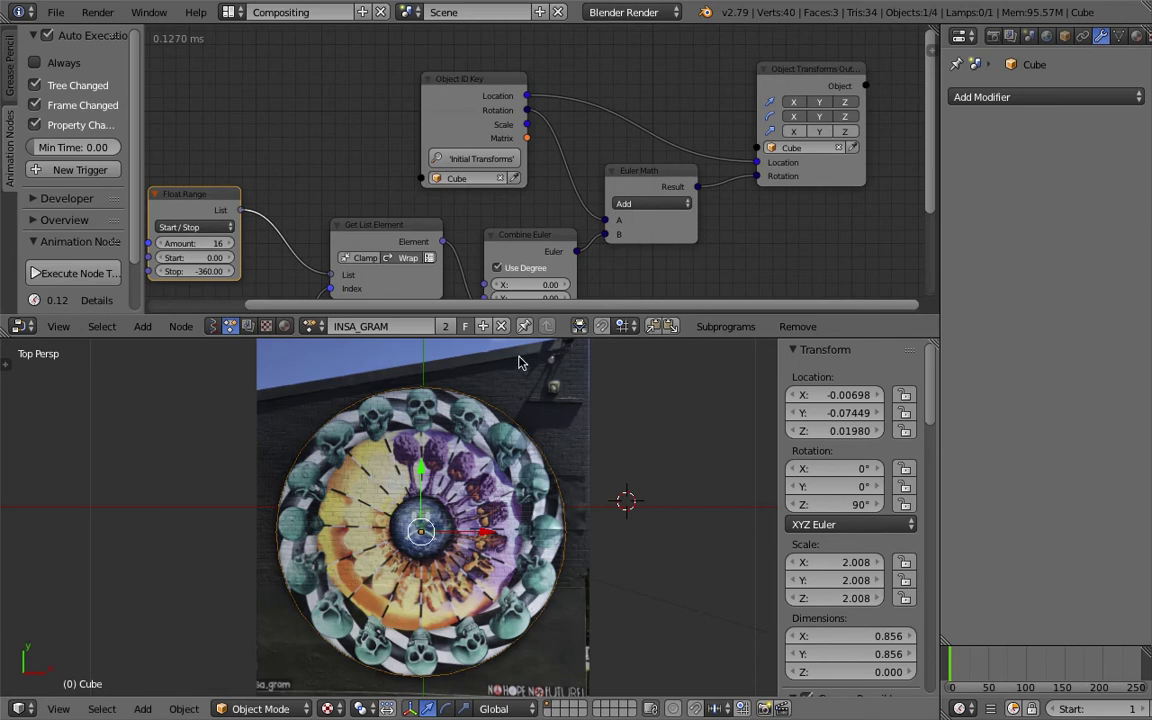
{"action": "left_click_drag", "start_coordinate": [460, 165], "coordinate": [455, 147]}
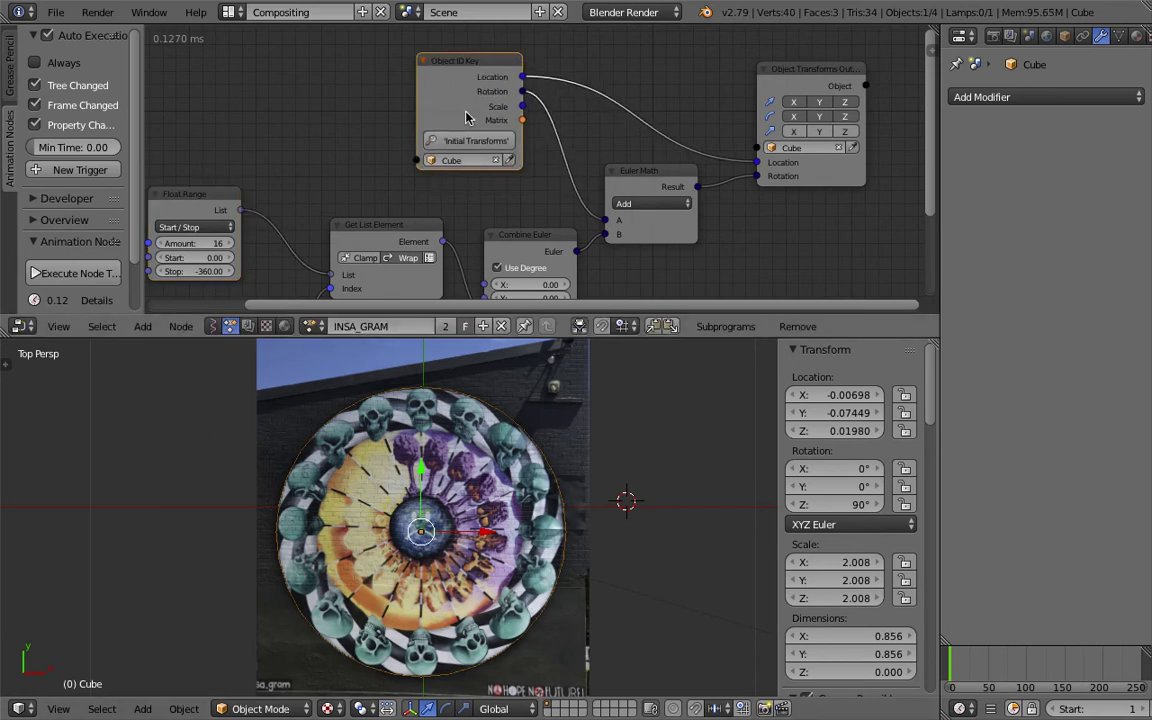
{"action": "scroll", "coordinate": [465, 118], "scroll_direction": "up", "scroll_amount": 1}
{"action": "scroll", "coordinate": [464, 139], "scroll_direction": "up", "scroll_amount": 1}
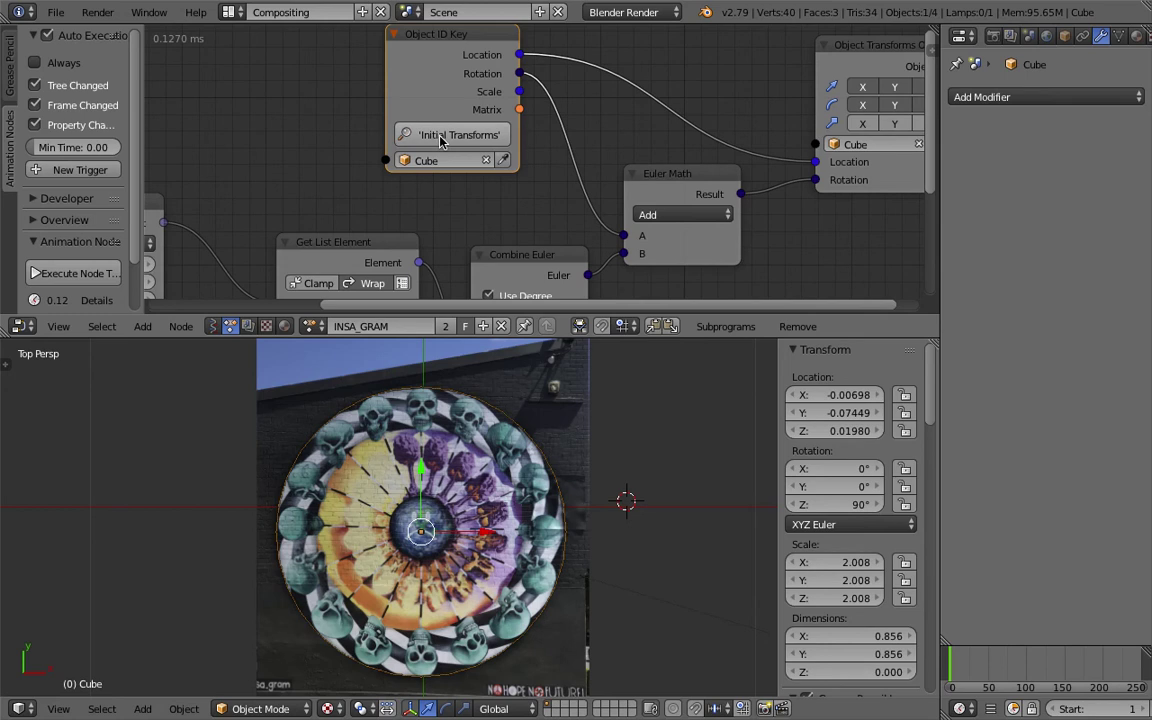
{"action": "left_click", "coordinate": [7, 363]}
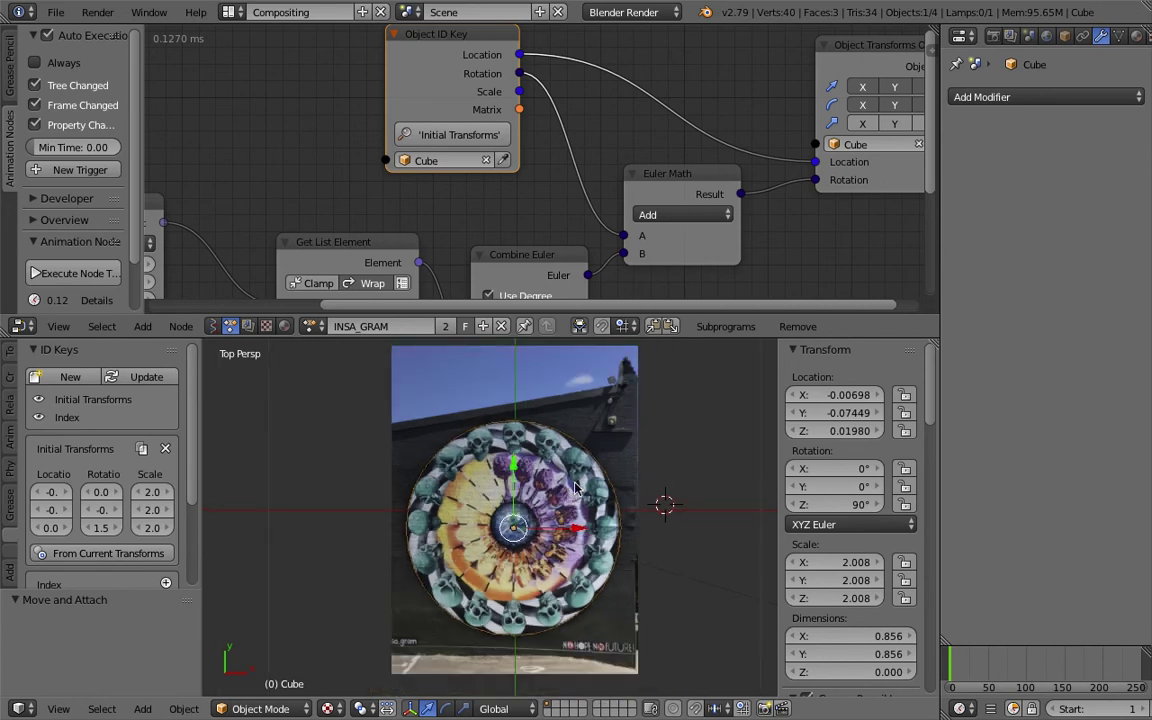
Step: Reposition the Euler Math and Object Transforms Output nodes to tidy the end of the node chain
{"action": "middle_click_drag", "start_coordinate": [635, 193], "coordinate": [612, 179]}
{"action": "mouse_move", "coordinate": [654, 168]}
{"action": "left_mouse_down"}
{"action": "mouse_move", "coordinate": [680, 160]}
{"action": "mouse_move", "coordinate": [672, 170]}
{"action": "left_mouse_up"}
{"action": "middle_click_drag", "start_coordinate": [880, 159], "coordinate": [794, 190]}
{"action": "left_click_drag", "start_coordinate": [794, 190], "coordinate": [806, 158]}
{"action": "middle_click_drag", "start_coordinate": [588, 208], "coordinate": [632, 195]}
{"action": "left_click_drag", "start_coordinate": [635, 187], "coordinate": [632, 184]}
Step: Relink the Element output of Get List Element to the Z input of Combine Euler
{"action": "scroll", "coordinate": [536, 238], "scroll_direction": "down", "scroll_amount": 2}
{"action": "middle_click_drag", "start_coordinate": [534, 239], "coordinate": [576, 179]}
{"action": "scroll", "coordinate": [585, 187], "scroll_direction": "up", "scroll_amount": 1}
{"action": "left_click_drag", "start_coordinate": [466, 147], "coordinate": [513, 228]}
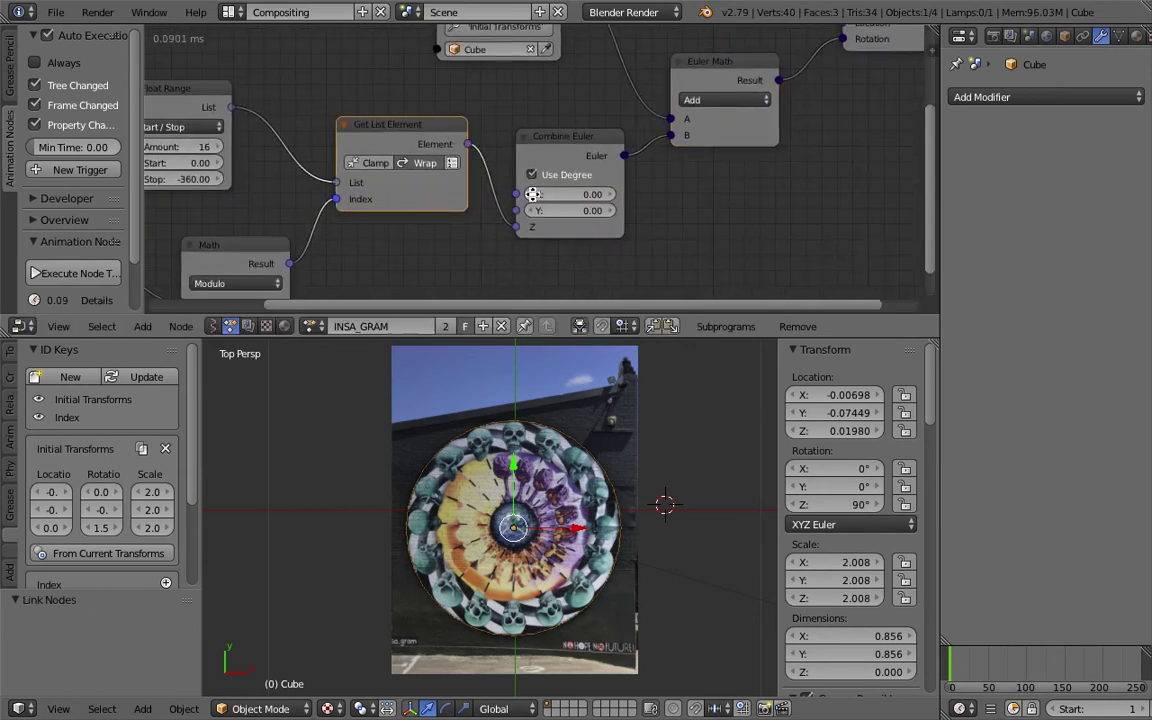
Step: Add a Viewer node beside Combine Euler and link the Element output of Get List Element to it
{"action": "middle_click_drag", "start_coordinate": [532, 195], "coordinate": [510, 149]}
{"action": "middle_click_drag", "start_coordinate": [620, 139], "coordinate": [572, 120]}
{"action": "key", "text": "shift+a"}
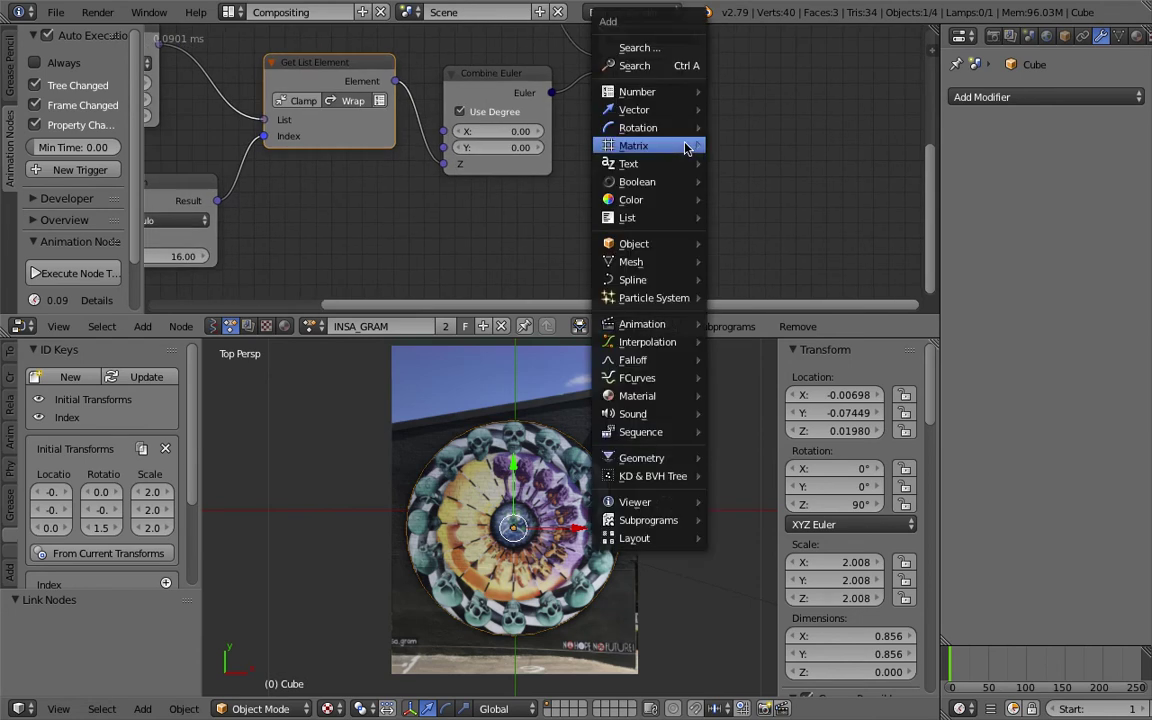
{"action": "left_click", "coordinate": [684, 69]}
{"action": "type", "text": "views"}
{"action": "key", "text": "BackSpace"}
{"action": "key", "text": "Down"}
{"action": "key", "text": "Down"}
{"action": "key", "text": "Down"}
{"action": "key", "text": "Return"}
{"action": "left_click", "coordinate": [690, 160]}
{"action": "left_click_drag", "start_coordinate": [386, 80], "coordinate": [652, 173]}
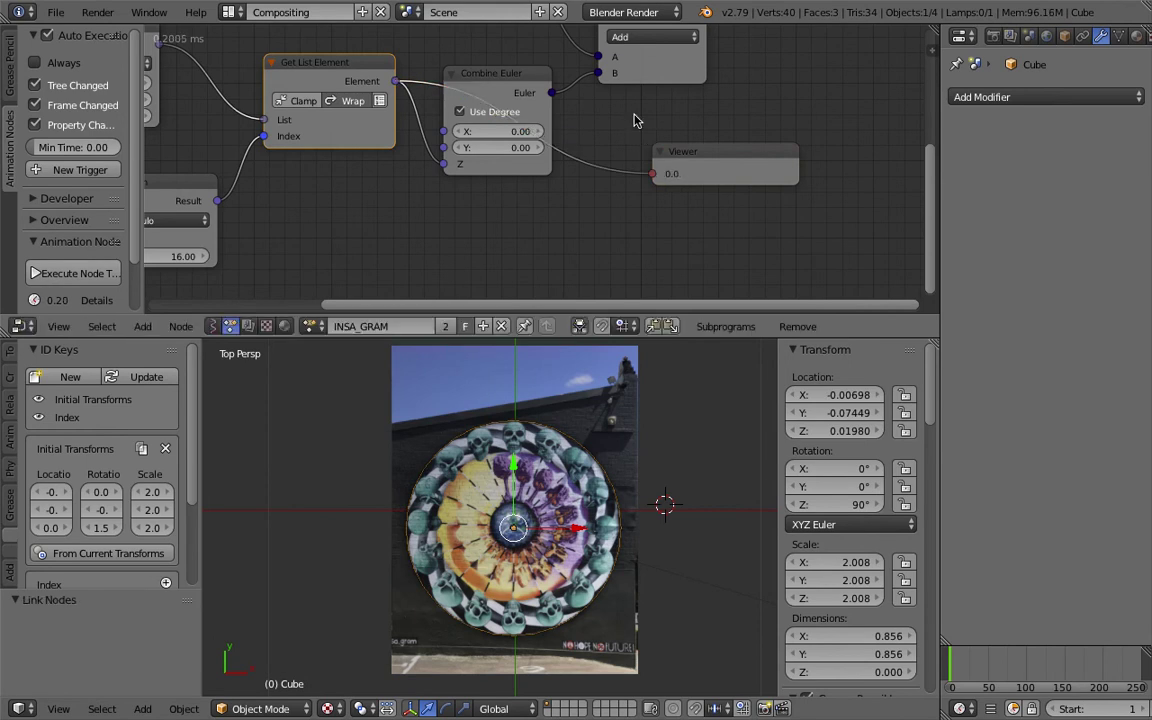
Step: Play the animation to watch the angle values in the Viewer node, then stop and return to frame 0
{"action": "key", "text": "alt+a"}
{"action": "scroll", "coordinate": [593, 159], "scroll_direction": "up", "scroll_amount": 3}
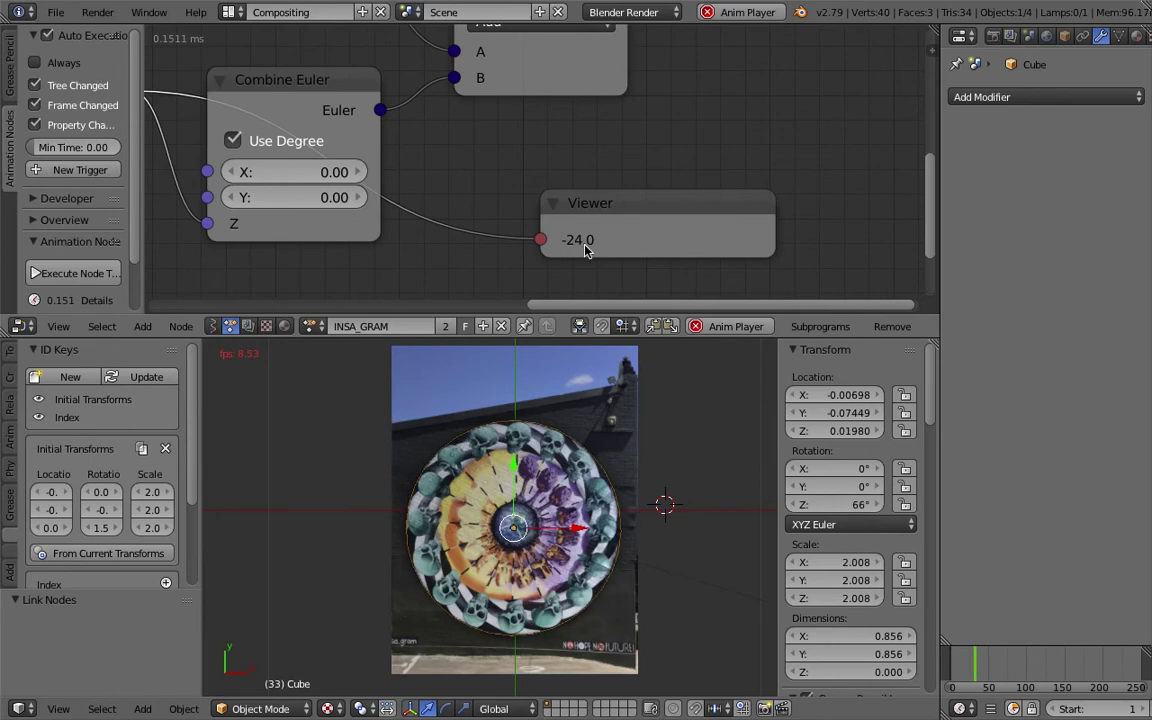
{"action": "scroll", "coordinate": [586, 248], "scroll_direction": "up", "scroll_amount": 1}
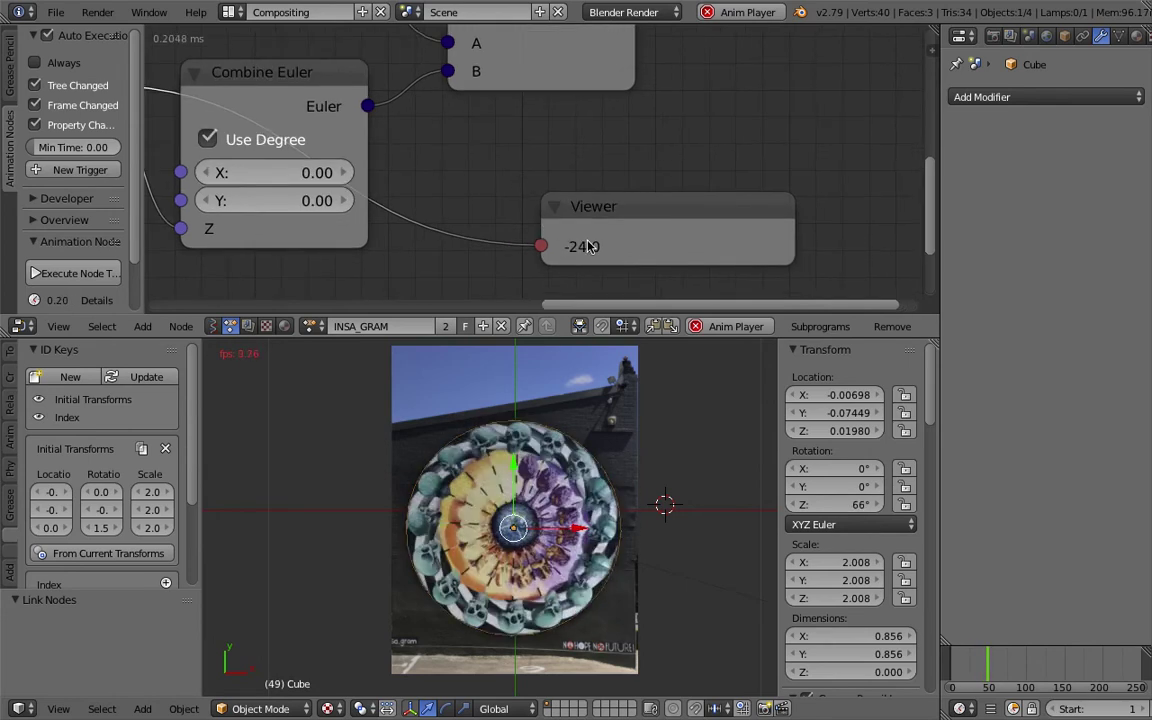
{"action": "key", "text": "Escape"}
{"action": "scroll", "coordinate": [596, 249], "scroll_direction": "down", "scroll_amount": 1}
{"action": "scroll", "coordinate": [492, 493], "scroll_direction": "up", "scroll_amount": 3}
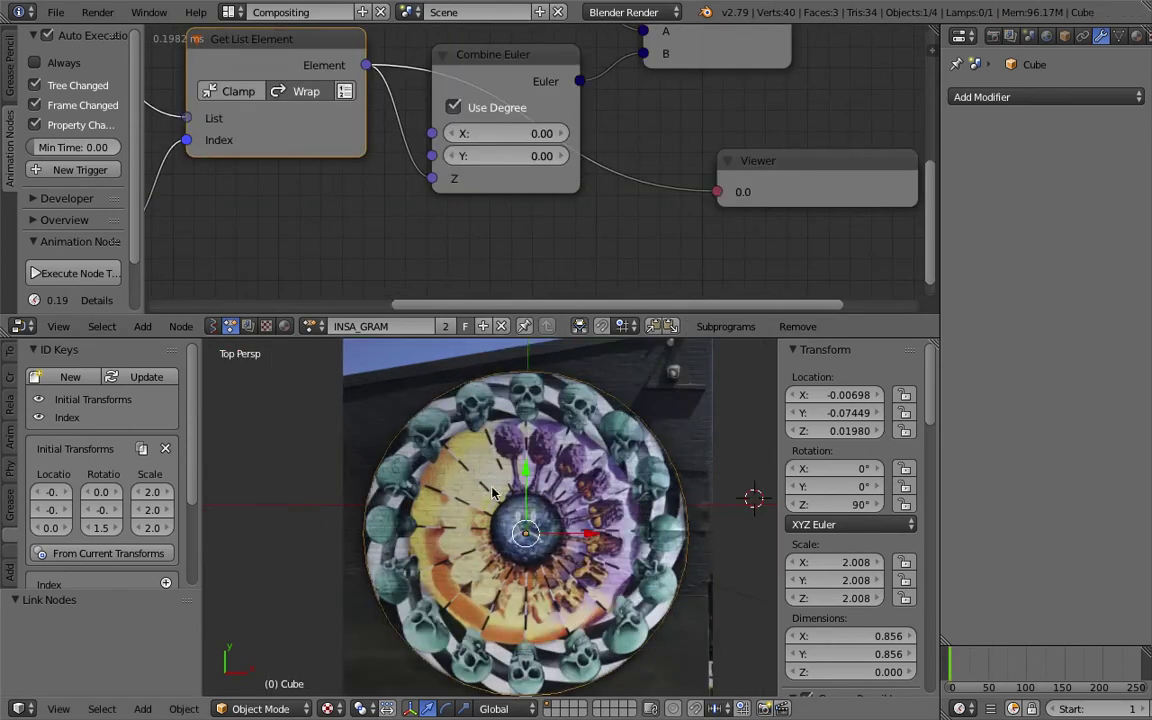
{"action": "scroll", "coordinate": [492, 493], "scroll_direction": "down", "scroll_amount": 1}
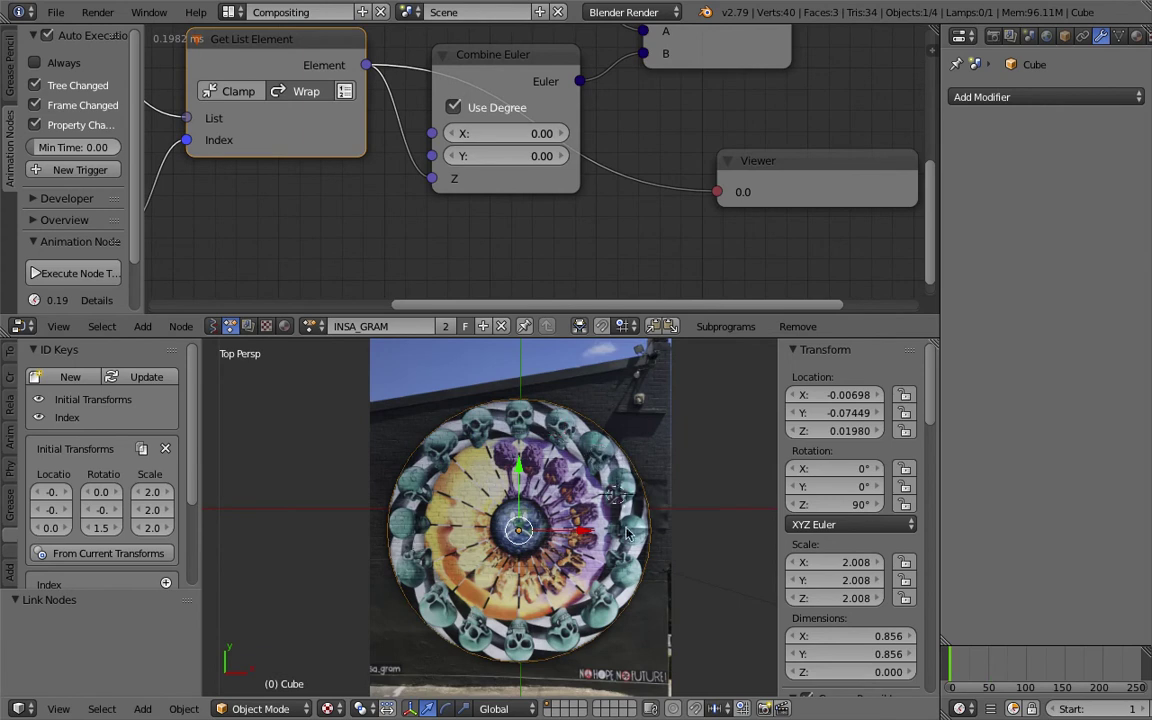
Step: Widen the Float Range node that feeds the Get List Element node
{"action": "middle_click_drag", "start_coordinate": [328, 158], "coordinate": [557, 173]}
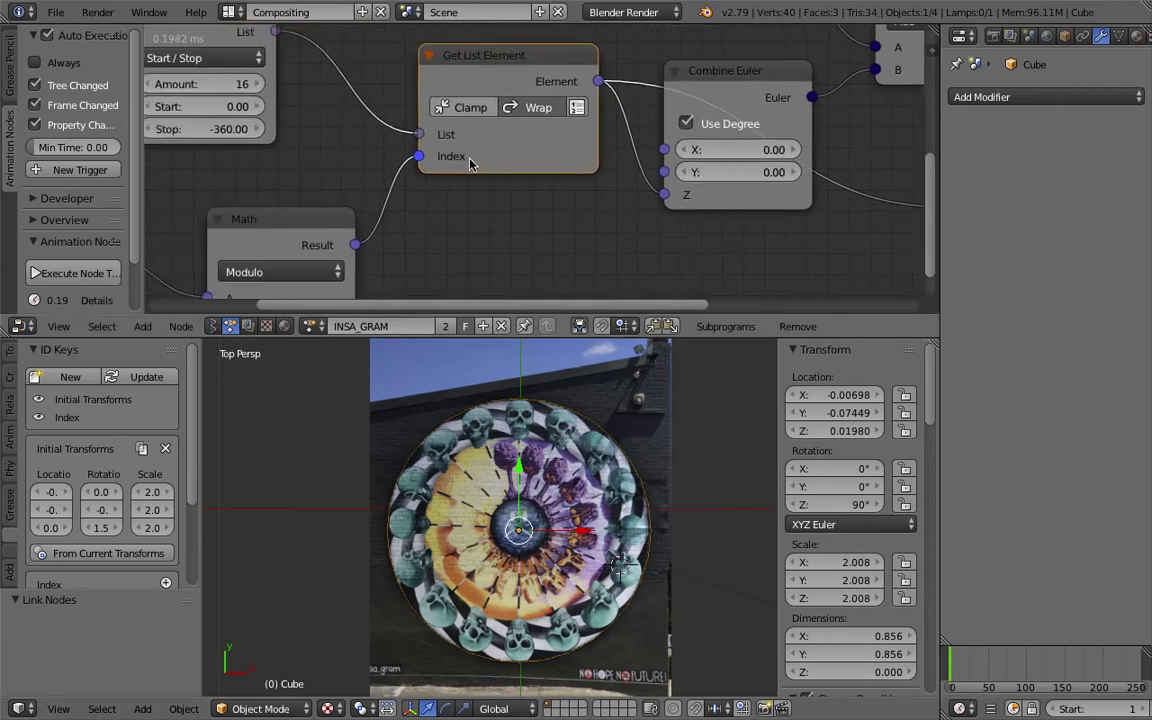
{"action": "middle_click_drag", "start_coordinate": [471, 162], "coordinate": [575, 153]}
{"action": "scroll", "coordinate": [383, 90], "scroll_direction": "down", "scroll_amount": 1}
{"action": "middle_click_drag", "start_coordinate": [383, 90], "coordinate": [409, 158]}
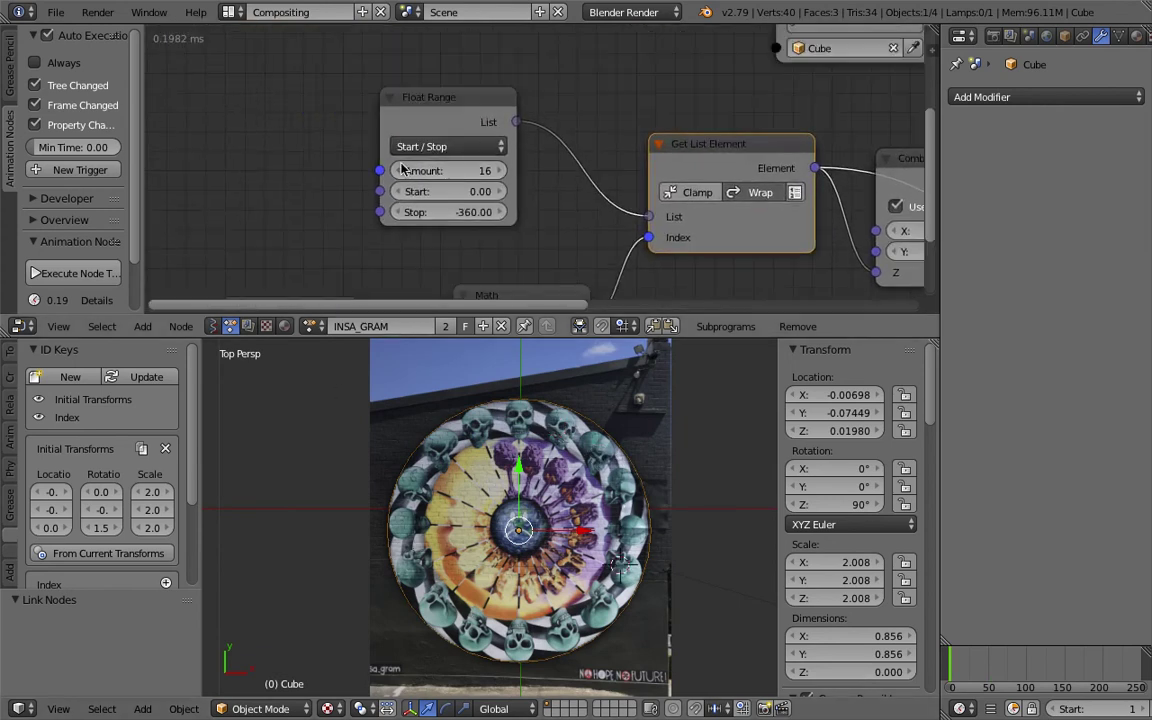
{"action": "left_click_drag", "start_coordinate": [432, 128], "coordinate": [405, 130]}
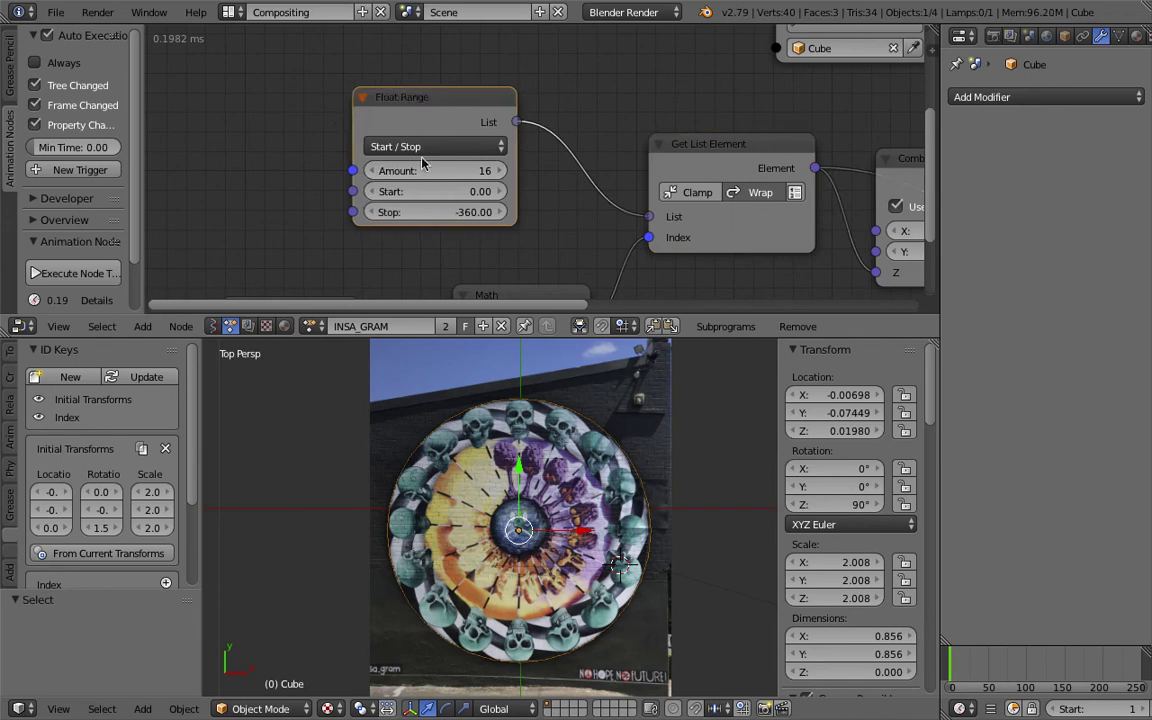
Step: Move the Modulo Math node up and the Time Info node away from it to tidy the frame index chain
{"action": "middle_click_drag", "start_coordinate": [528, 238], "coordinate": [463, 129]}
{"action": "scroll", "coordinate": [463, 129], "scroll_direction": "down", "scroll_amount": 1}
{"action": "left_click_drag", "start_coordinate": [466, 255], "coordinate": [445, 225]}
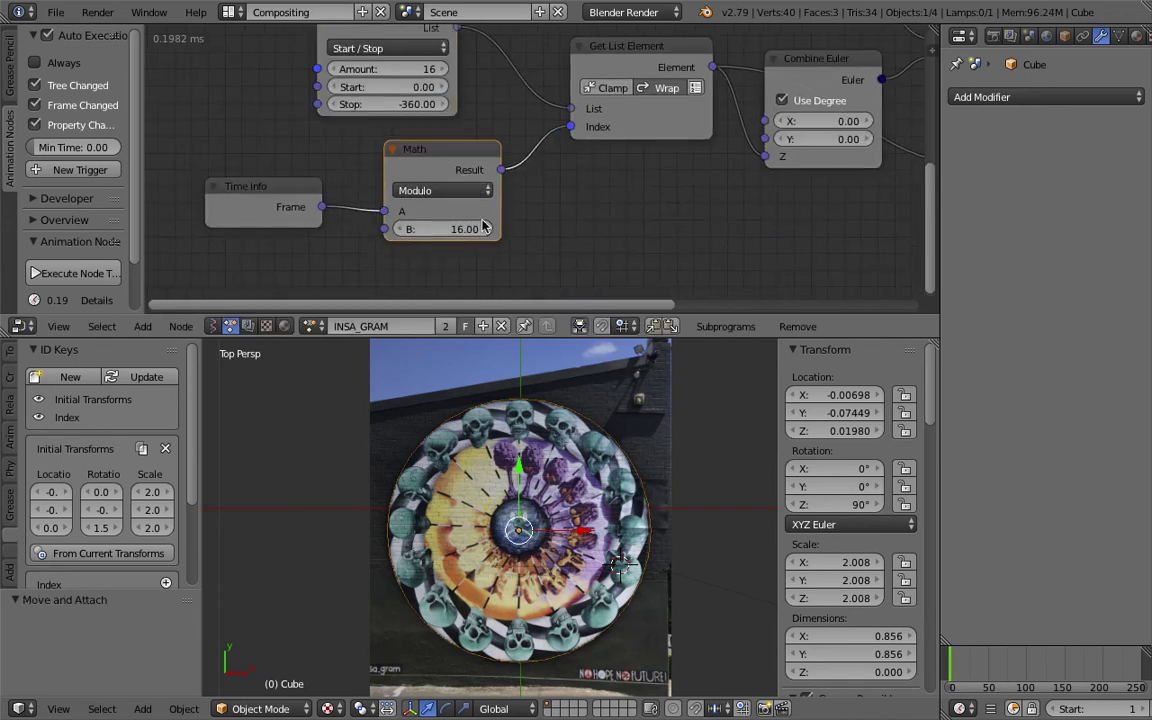
{"action": "mouse_move", "coordinate": [261, 192]}
{"action": "left_mouse_down"}
{"action": "mouse_move", "coordinate": [283, 152]}
{"action": "mouse_move", "coordinate": [239, 197]}
{"action": "left_mouse_up"}
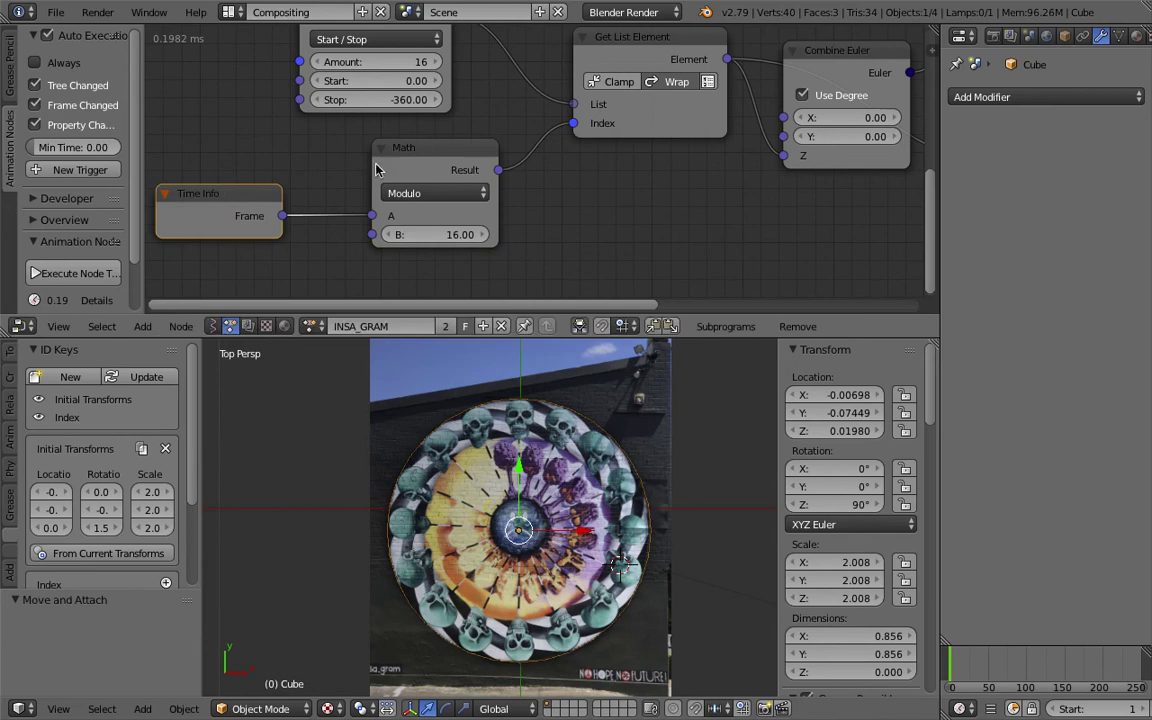
Step: Lower the Math and Combine Euler nodes and shift Get List Element and the Viewer node to untangle the node layout
{"action": "left_click_drag", "start_coordinate": [390, 148], "coordinate": [401, 170]}
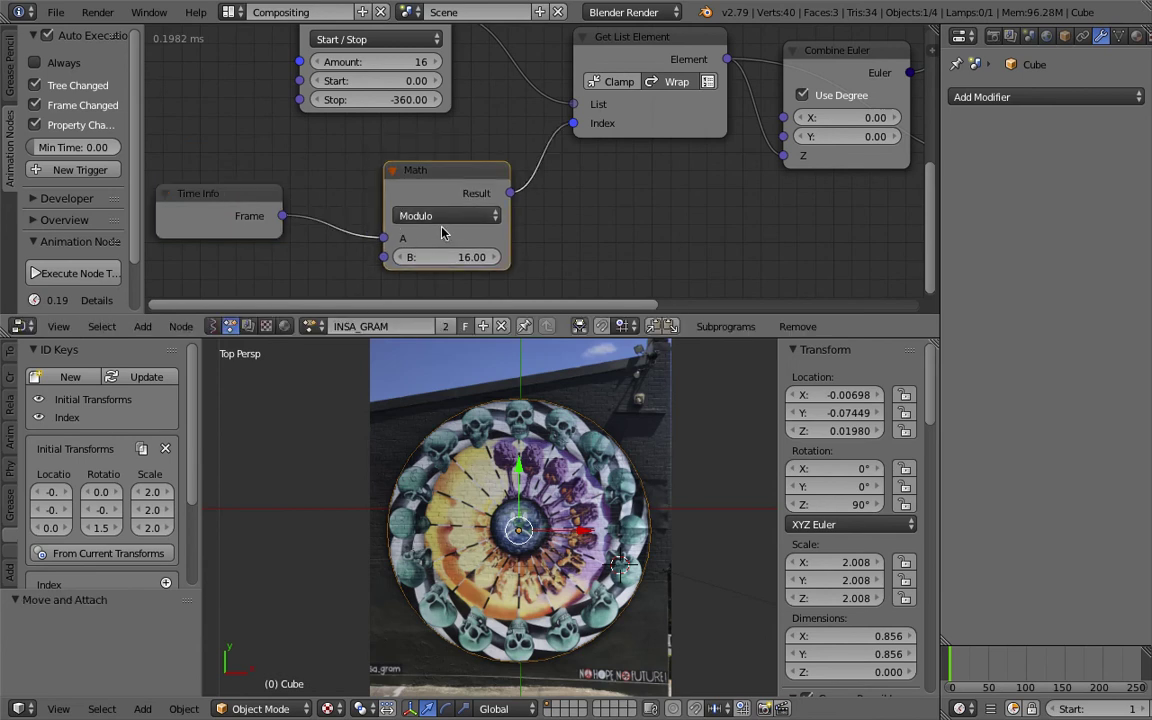
{"action": "middle_click_drag", "start_coordinate": [442, 245], "coordinate": [469, 250]}
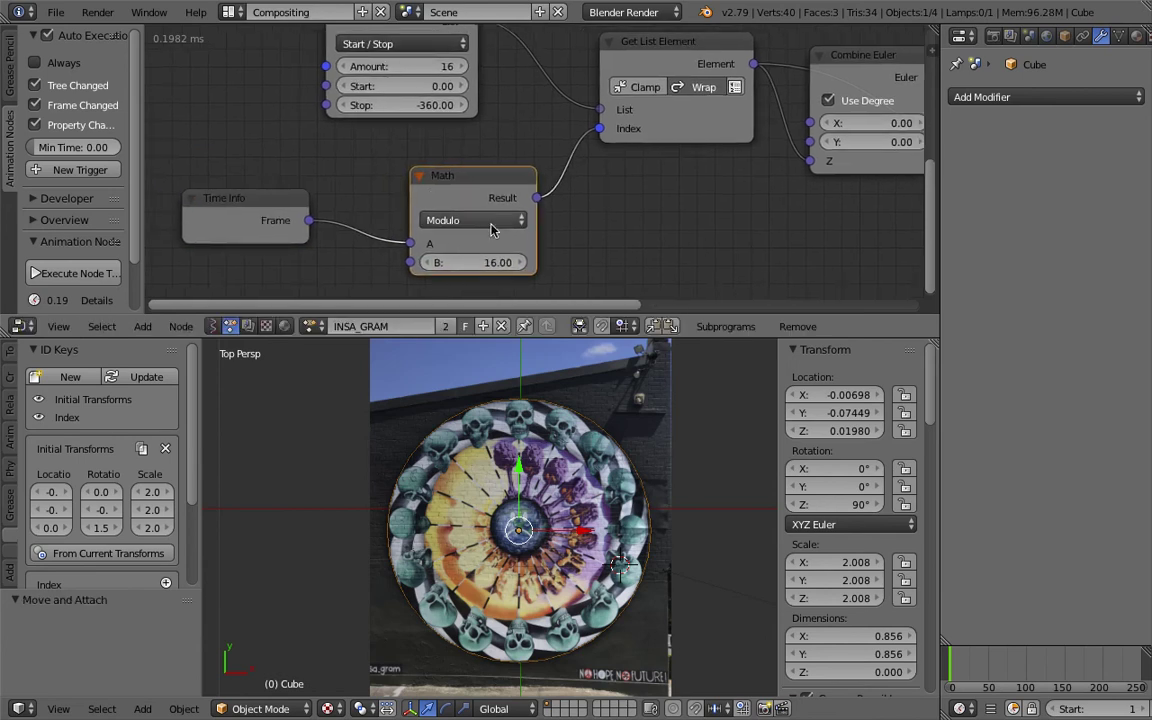
{"action": "middle_click_drag", "start_coordinate": [592, 209], "coordinate": [548, 185]}
{"action": "scroll", "coordinate": [548, 185], "scroll_direction": "down", "scroll_amount": 1}
{"action": "middle_click_drag", "start_coordinate": [788, 93], "coordinate": [740, 107]}
{"action": "left_click_drag", "start_coordinate": [741, 78], "coordinate": [718, 138]}
{"action": "left_click_drag", "start_coordinate": [527, 60], "coordinate": [505, 62]}
{"action": "left_click_drag", "start_coordinate": [699, 138], "coordinate": [693, 144]}
{"action": "middle_click_drag", "start_coordinate": [699, 130], "coordinate": [528, 120]}
{"action": "left_click_drag", "start_coordinate": [741, 147], "coordinate": [755, 141]}
Step: Duplicate the Viewer node, place the copy beside the Modulo Math node and link the Math Result output to it
{"action": "key", "text": "shift+d"}
{"action": "left_click", "coordinate": [338, 223]}
{"action": "middle_click_drag", "start_coordinate": [338, 222], "coordinate": [387, 207]}
{"action": "left_click_drag", "start_coordinate": [325, 168], "coordinate": [368, 228]}
Step: Play the animation with all objects deselected to watch the index values in the new Viewer node, and stop the playback
{"action": "key", "text": "alt+a"}
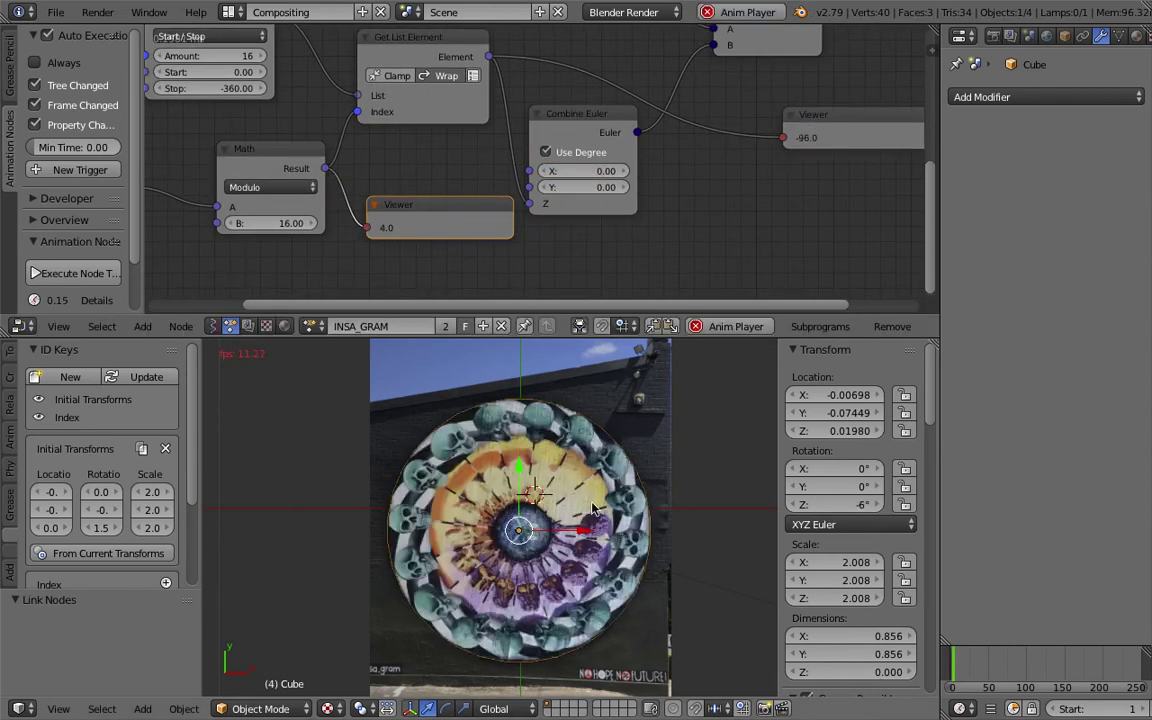
{"action": "key", "text": "a"}
{"action": "middle_click_drag", "start_coordinate": [366, 188], "coordinate": [541, 201]}
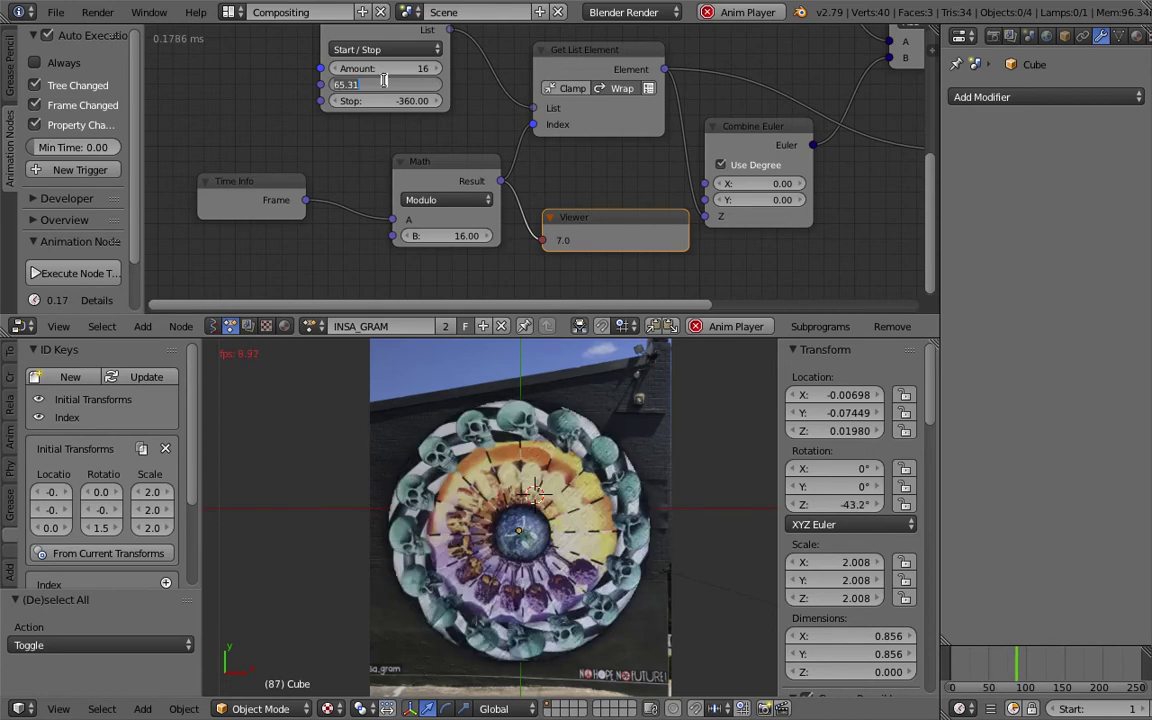
{"action": "key", "text": "Escape"}
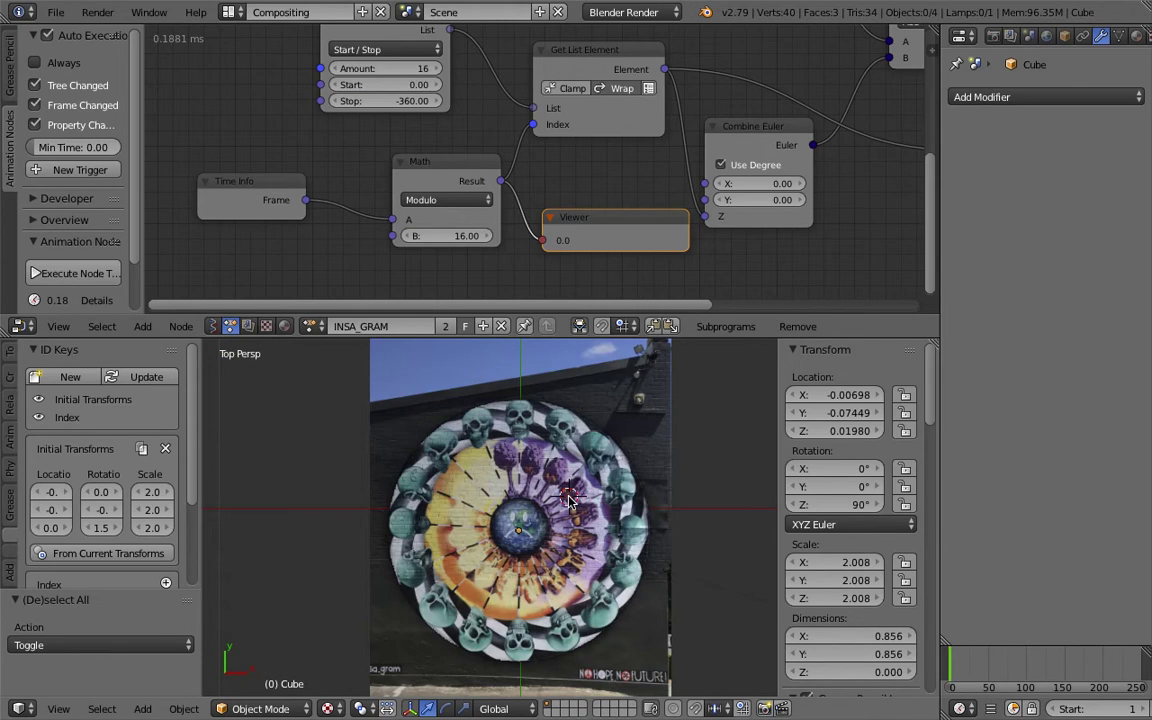
Step: Examine the mural and its circular mesh from several angles in a maximized 3D view, and return to the split layout
{"action": "key", "text": "shift+space"}
{"action": "scroll", "coordinate": [587, 471], "scroll_direction": "down", "scroll_amount": 3}
{"action": "middle_click_drag", "start_coordinate": [604, 490], "coordinate": [547, 422], "text": "shift"}
{"action": "scroll", "coordinate": [569, 426], "scroll_direction": "up", "scroll_amount": 2}
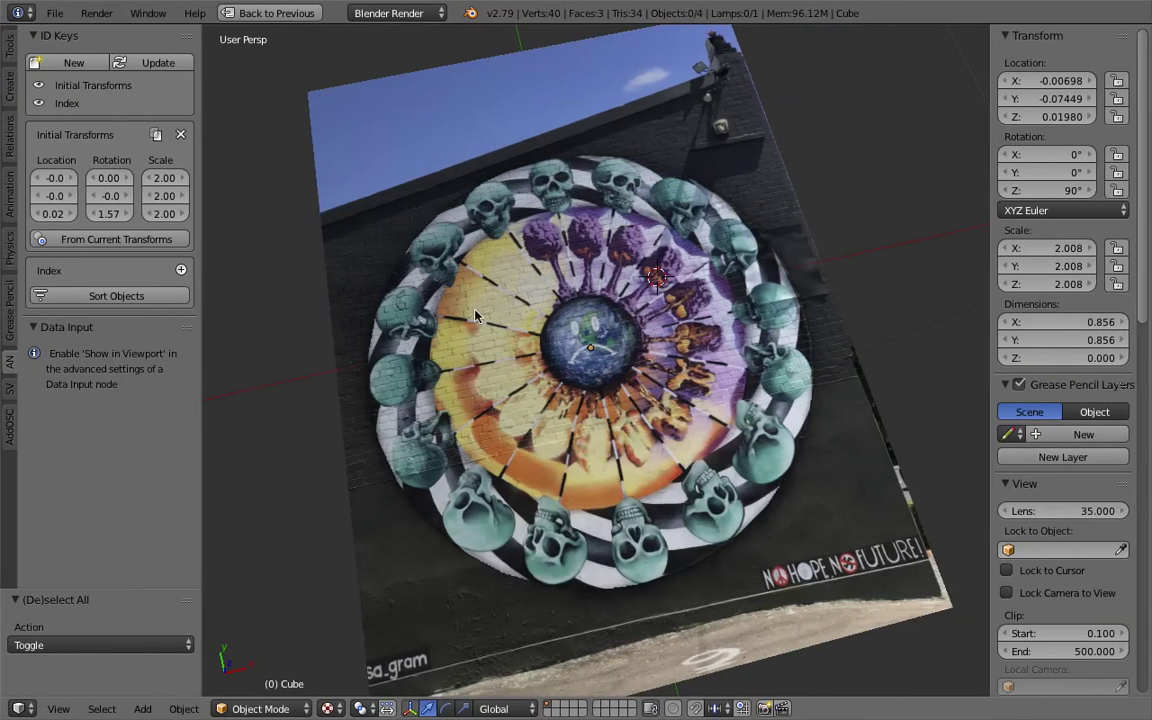
{"action": "middle_click_drag", "start_coordinate": [475, 316], "coordinate": [437, 609]}
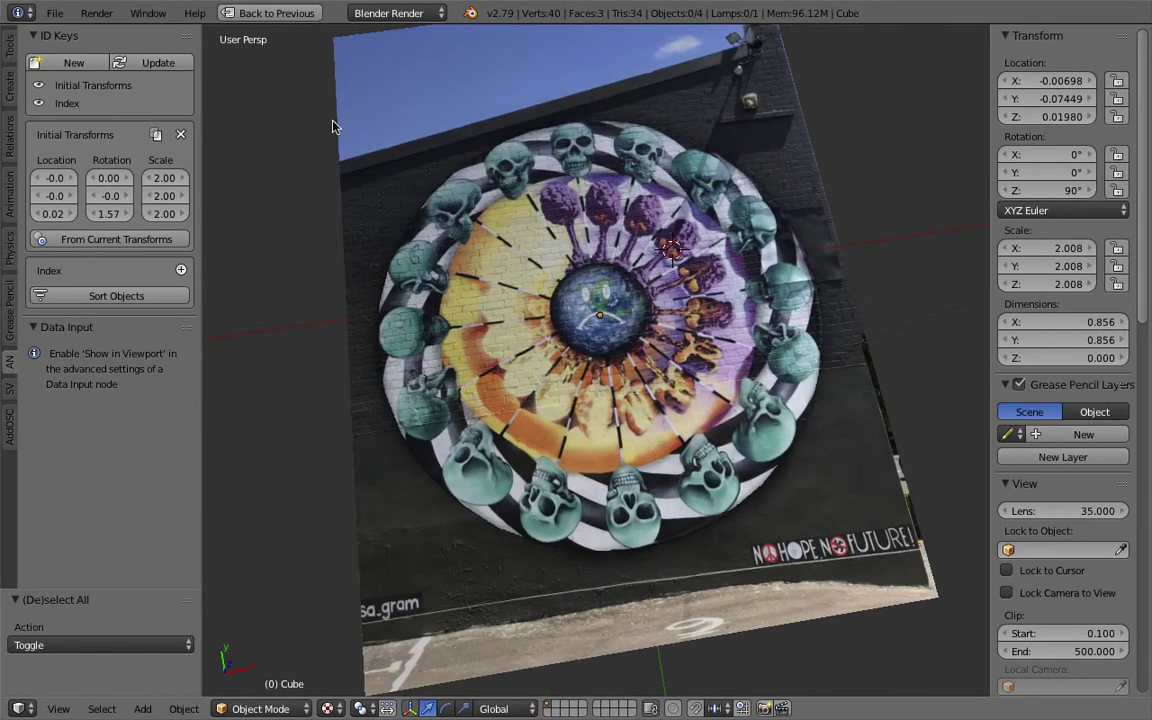
{"action": "left_click", "coordinate": [294, 15]}
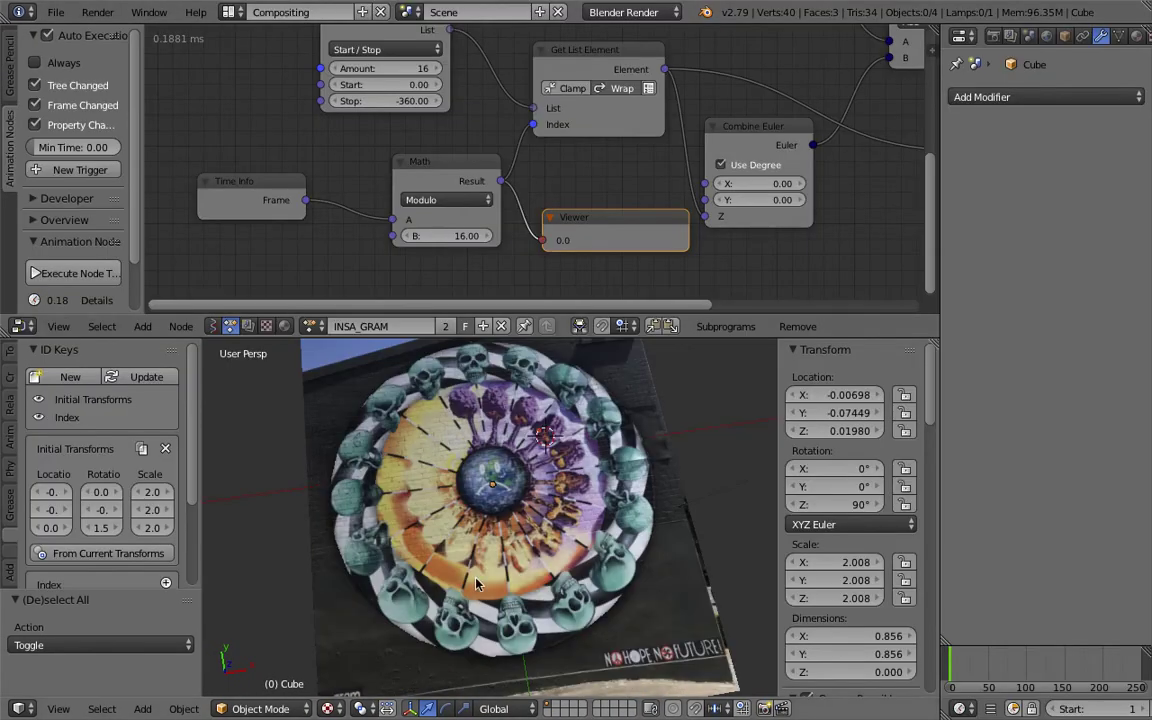
{"action": "middle_click_drag", "start_coordinate": [478, 598], "coordinate": [470, 585]}
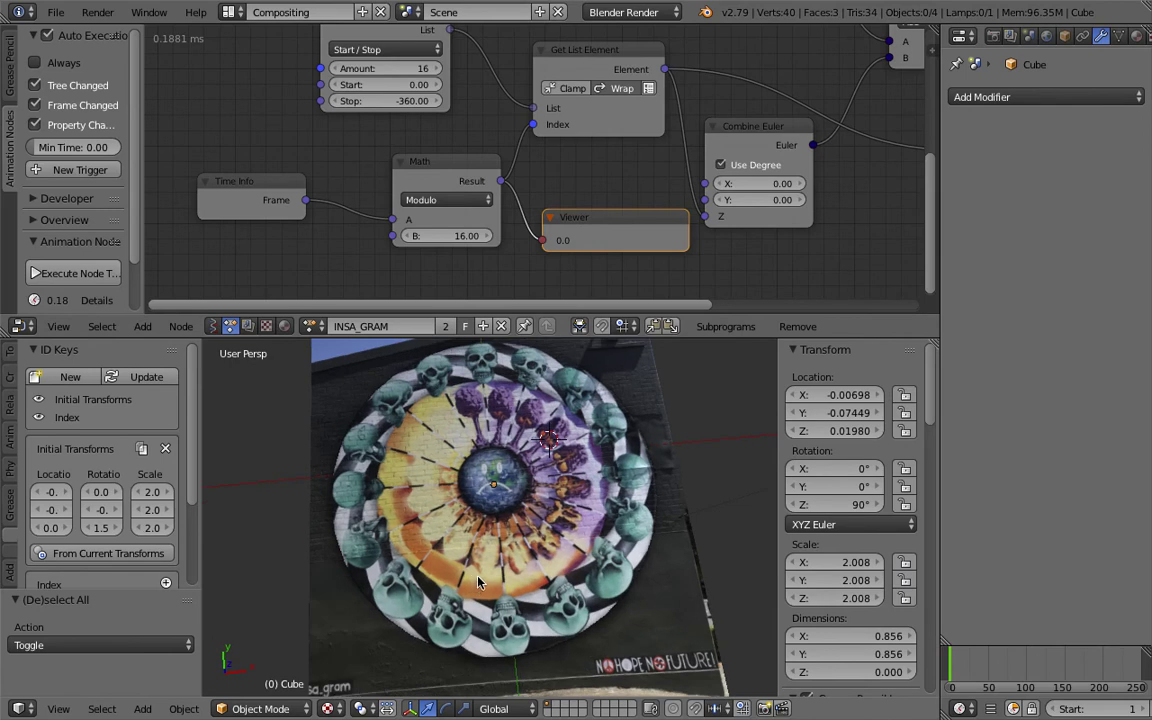
{"action": "middle_click_drag", "start_coordinate": [475, 585], "coordinate": [465, 560]}
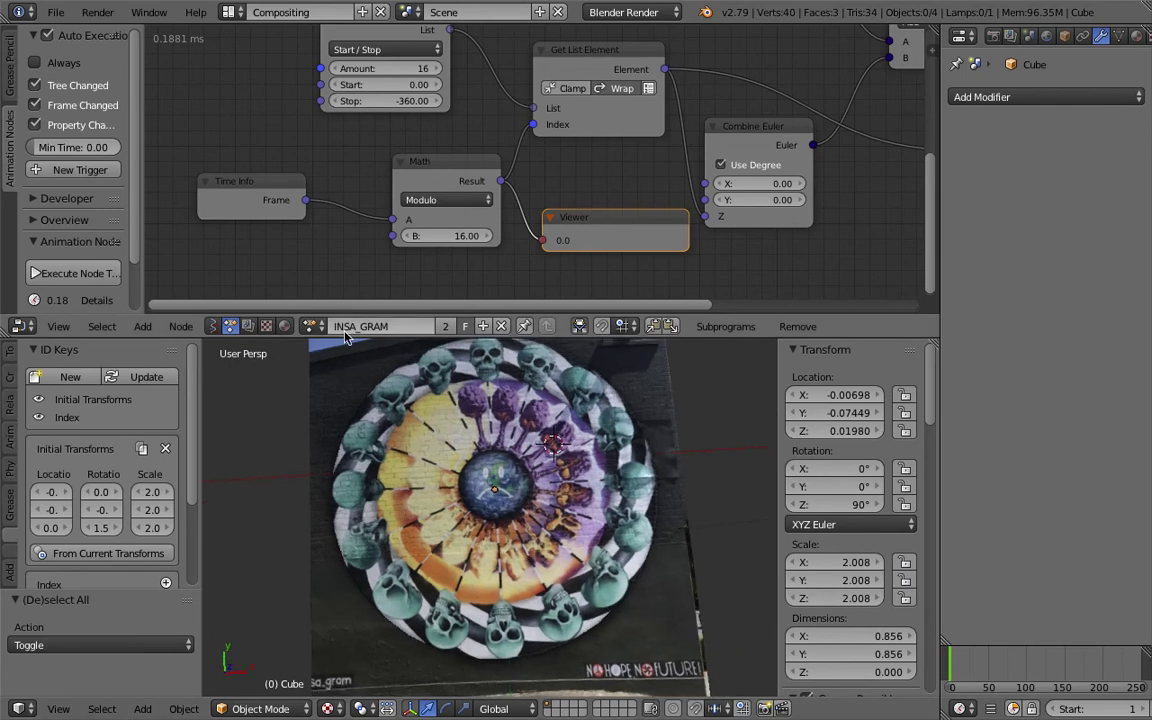
{"action": "middle_click_drag", "start_coordinate": [518, 460], "coordinate": [574, 500]}
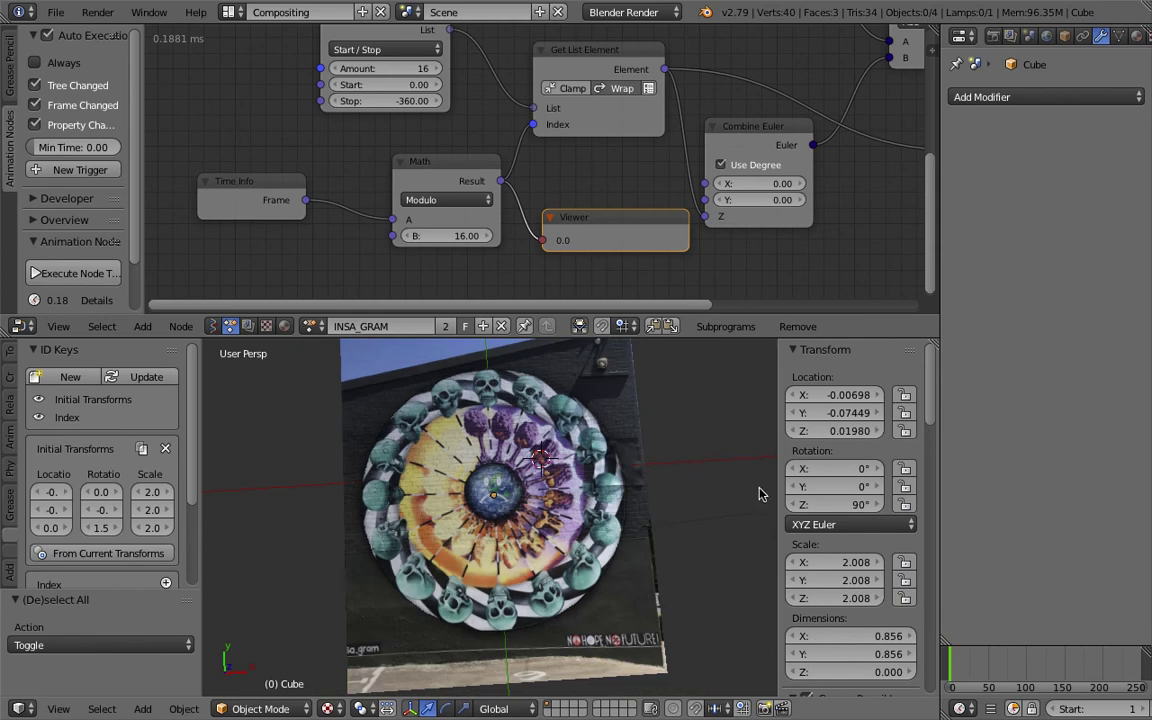
Step: Collapse the 3D view's properties region and the node editor's tool shelf to give both editors more room
{"action": "left_click_drag", "start_coordinate": [777, 473], "coordinate": [962, 478]}
{"action": "middle_click_drag", "start_coordinate": [830, 474], "coordinate": [740, 400]}
{"action": "middle_click_drag", "start_coordinate": [702, 141], "coordinate": [587, 210]}
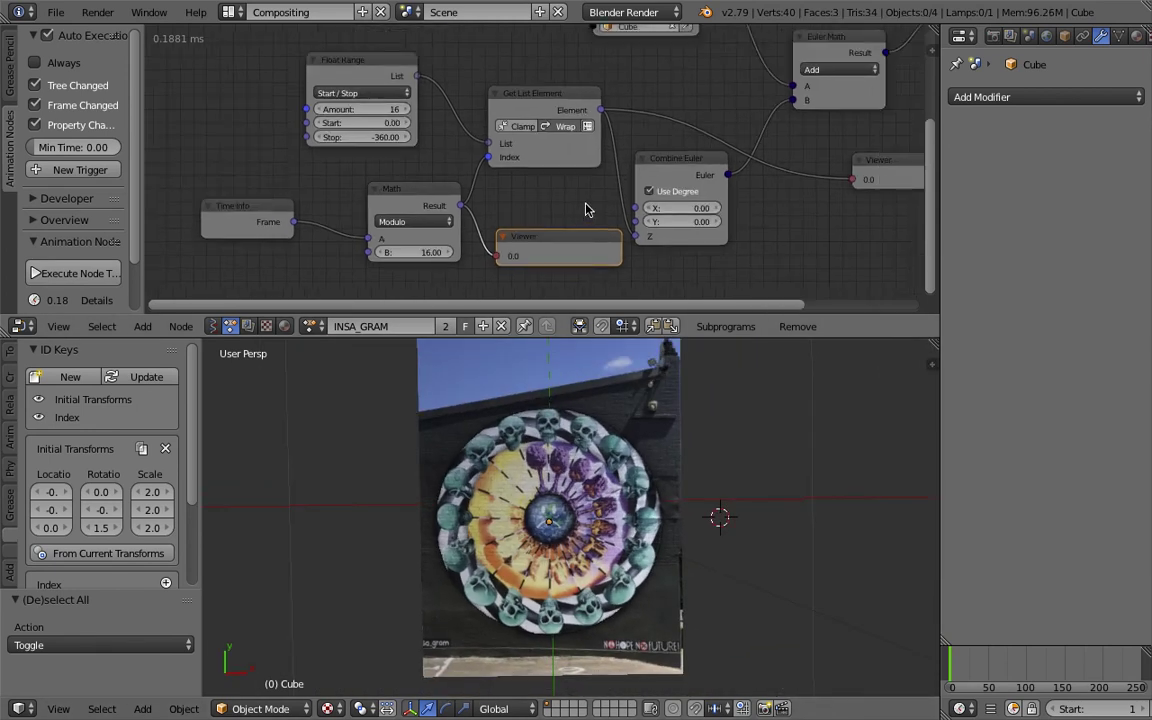
{"action": "scroll", "coordinate": [587, 211], "scroll_direction": "right", "scroll_amount": 5}
{"action": "scroll", "coordinate": [553, 188], "scroll_direction": "left", "scroll_amount": 2}
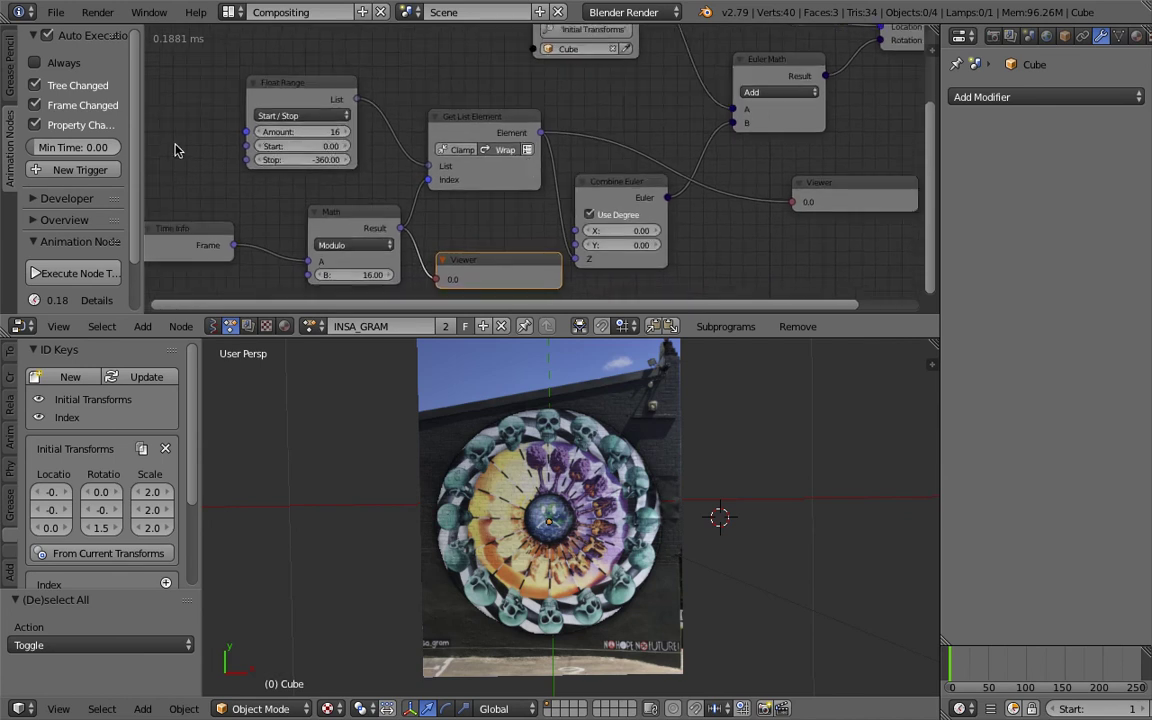
{"action": "left_click_drag", "start_coordinate": [145, 135], "coordinate": [72, 146]}
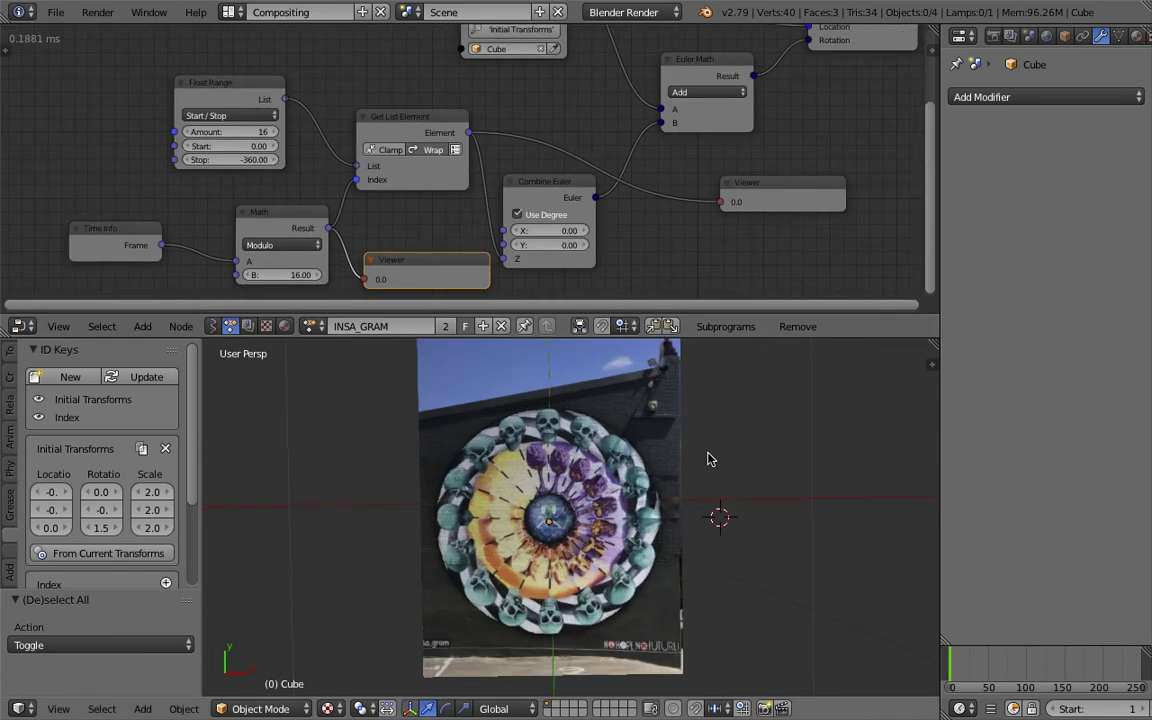
Step: Play the animation and watch the mural rotate in a maximized 3D view, including from the top, and restore the layout
{"action": "key", "text": "alt+a"}
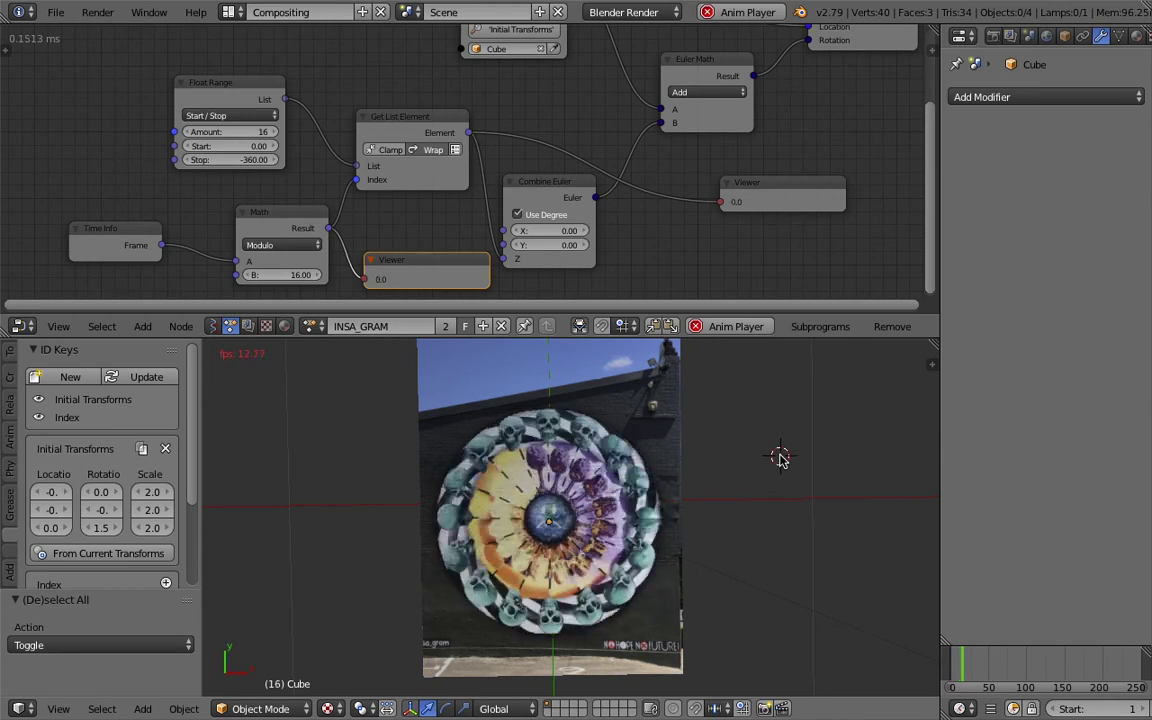
{"action": "scroll", "coordinate": [746, 476], "scroll_direction": "up", "scroll_amount": 1}
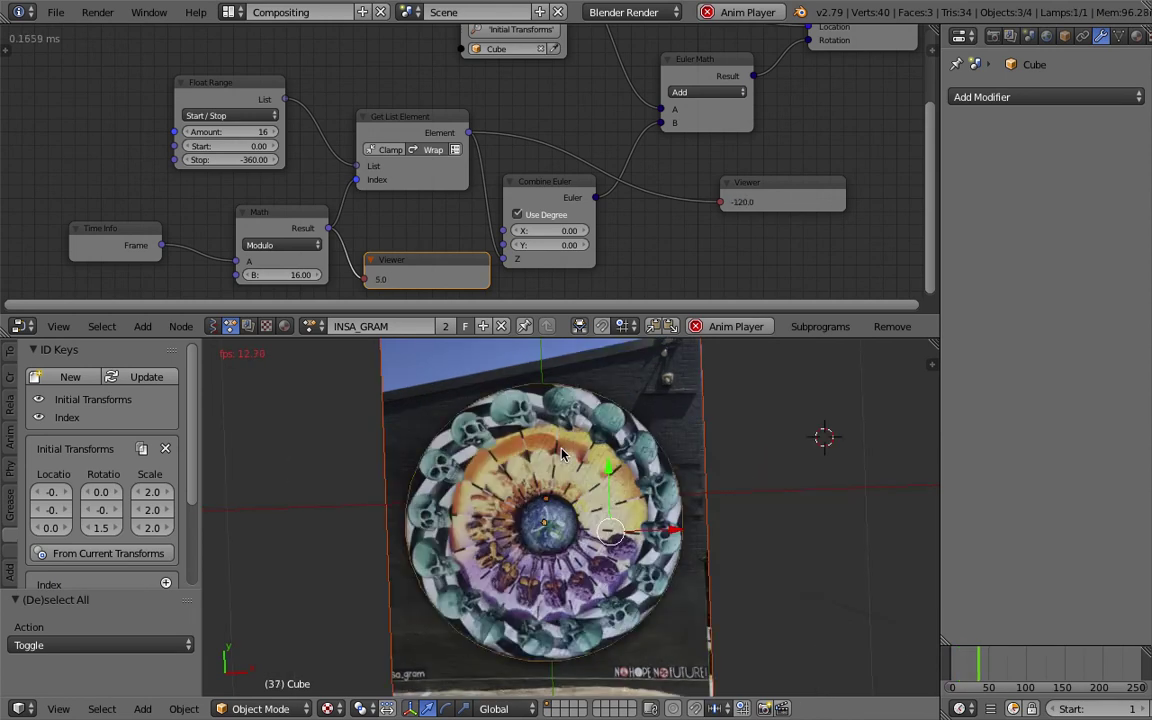
{"action": "middle_click_drag", "start_coordinate": [495, 427], "coordinate": [652, 458]}
{"action": "key", "text": "ctrl+Up"}
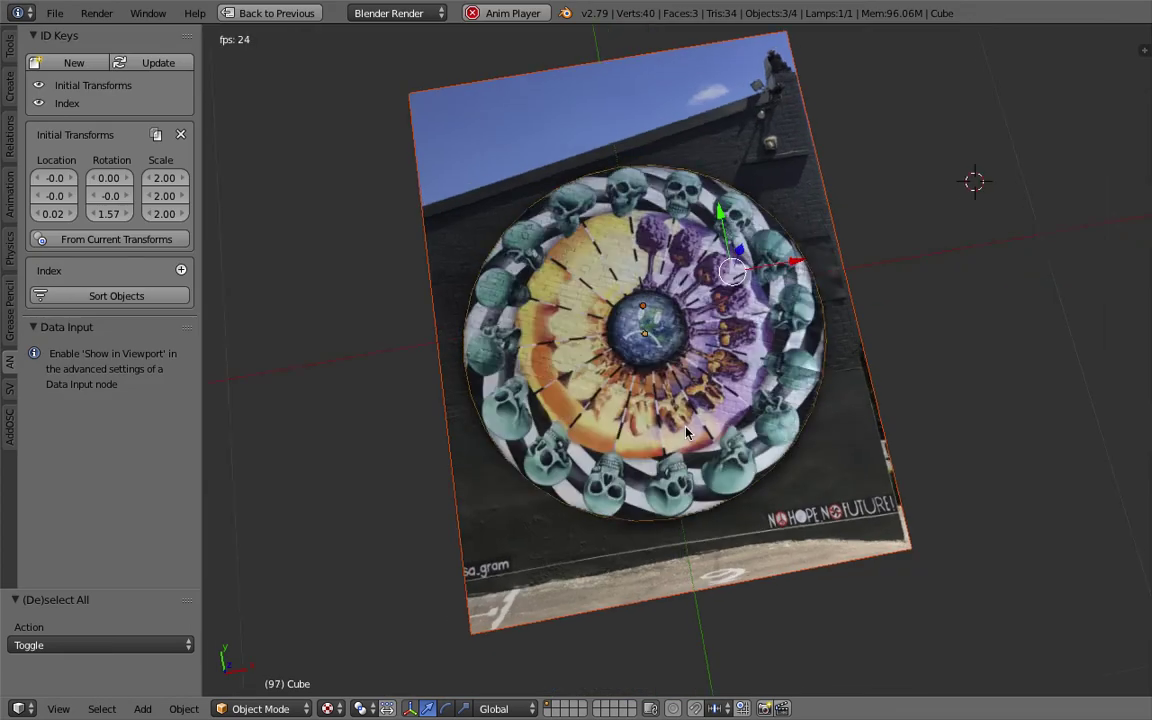
{"action": "scroll", "coordinate": [743, 431], "scroll_direction": "up", "scroll_amount": 1}
{"action": "key", "text": "KP_7"}
{"action": "scroll", "coordinate": [630, 411], "scroll_direction": "up", "scroll_amount": 1}
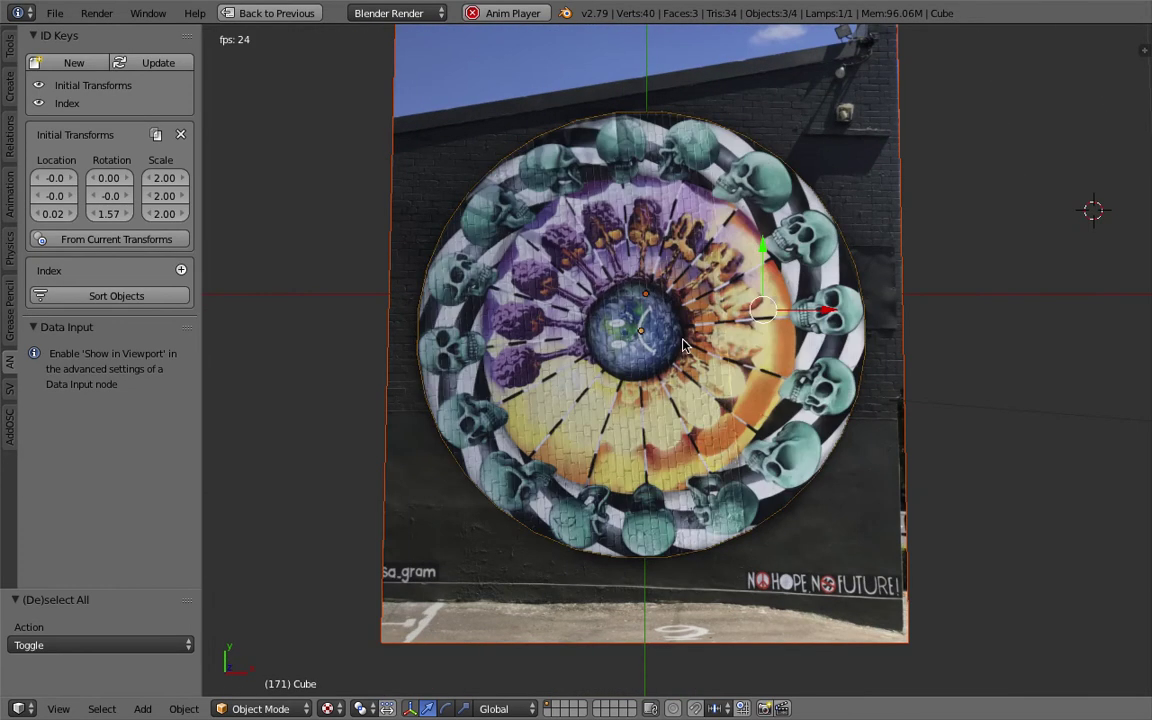
{"action": "middle_click_drag", "start_coordinate": [627, 284], "coordinate": [700, 335]}
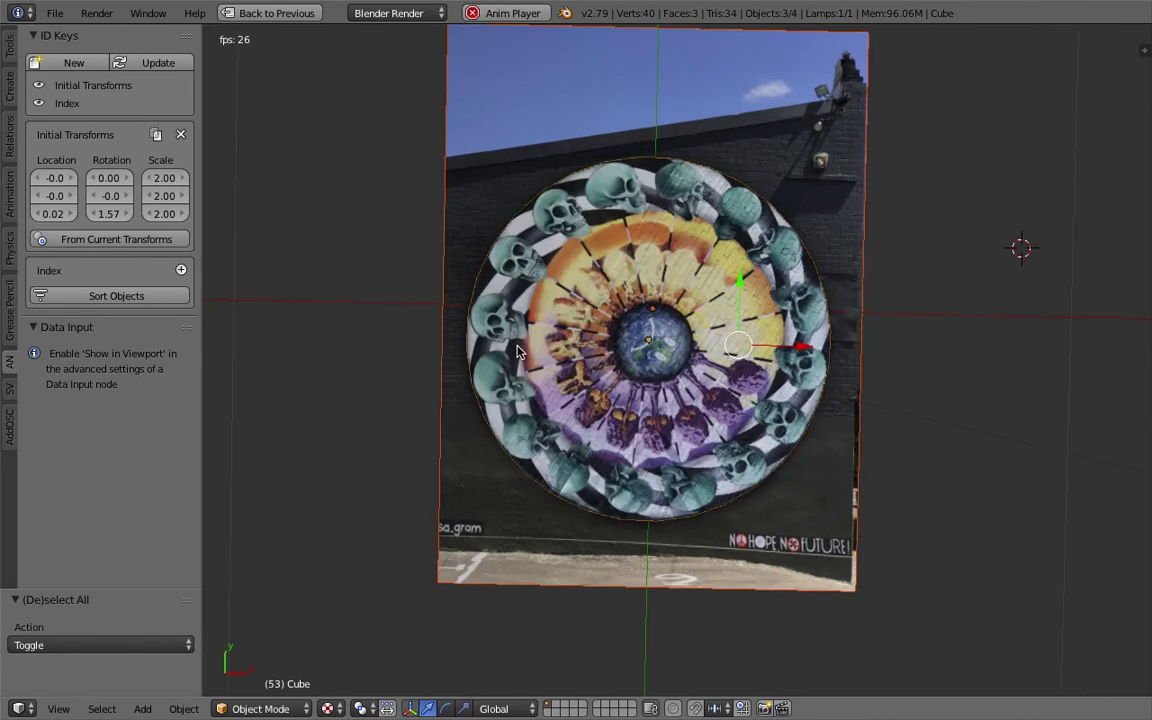
{"action": "left_click", "coordinate": [280, 13]}
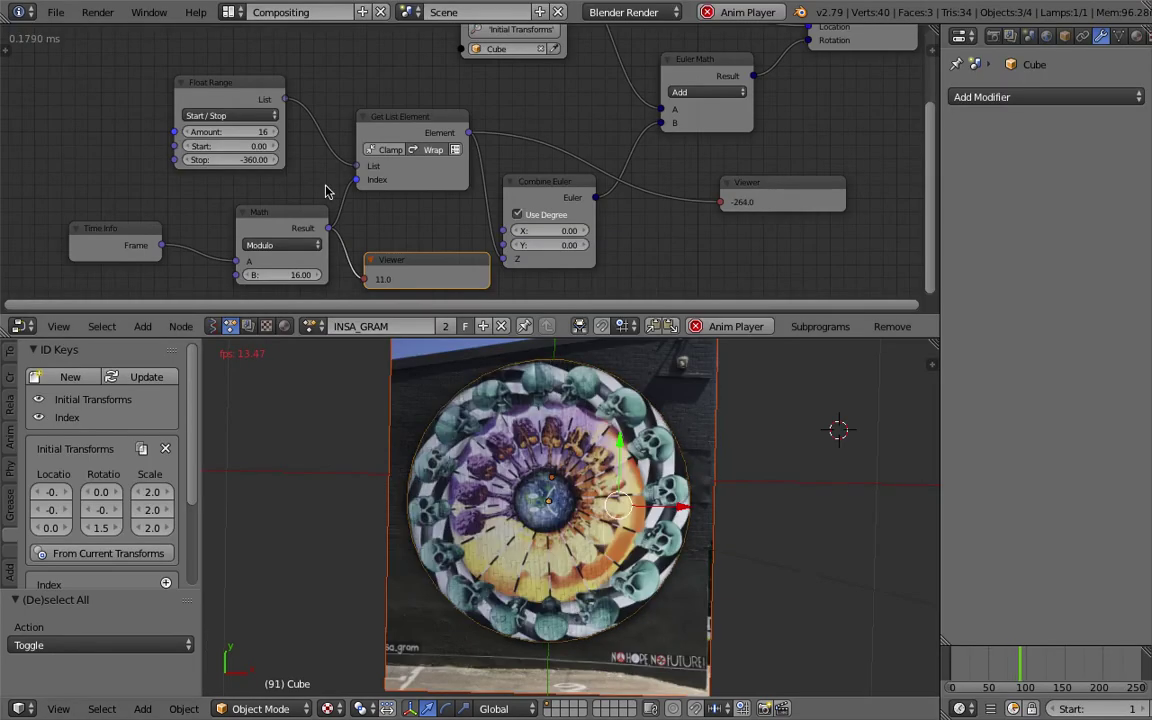
Step: Try a Stop value of 360 in the Float Range node, set it back to -360 and stop the playback
{"action": "left_click", "coordinate": [262, 161]}
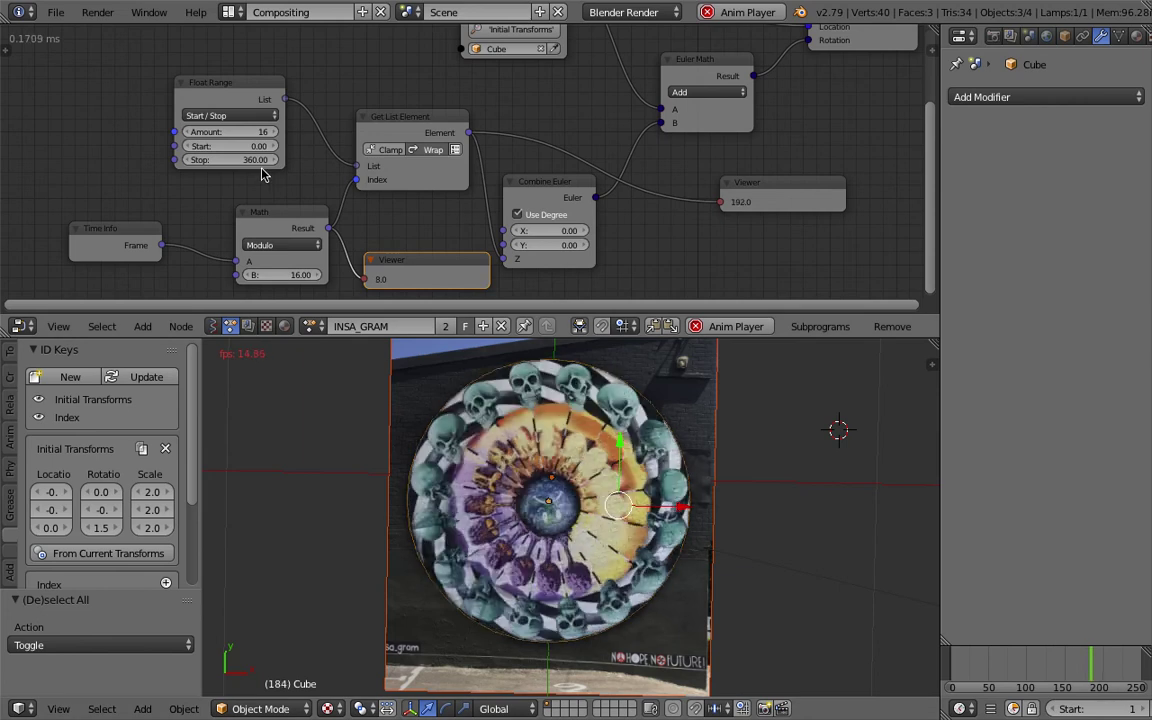
{"action": "key", "text": "Return"}
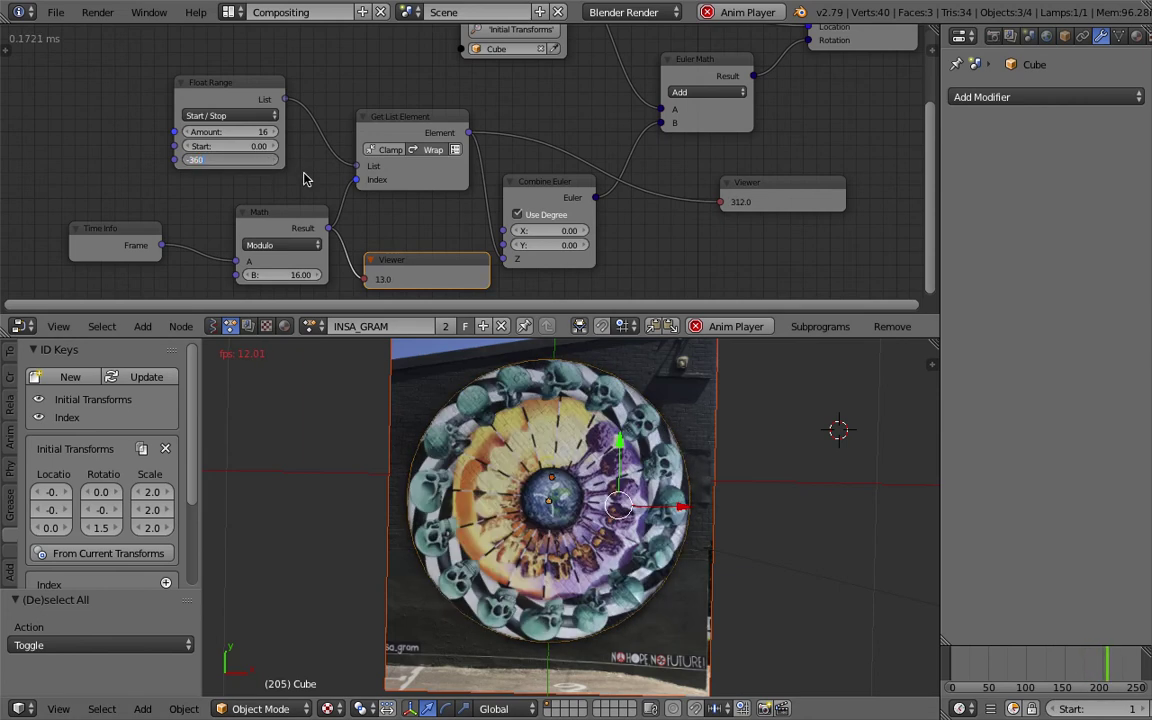
{"action": "key", "text": "Escape"}
{"action": "scroll", "coordinate": [296, 72], "scroll_direction": "down", "scroll_amount": 2}
{"action": "key", "text": "shift+a"}
{"action": "left_click", "coordinate": [689, 216]}
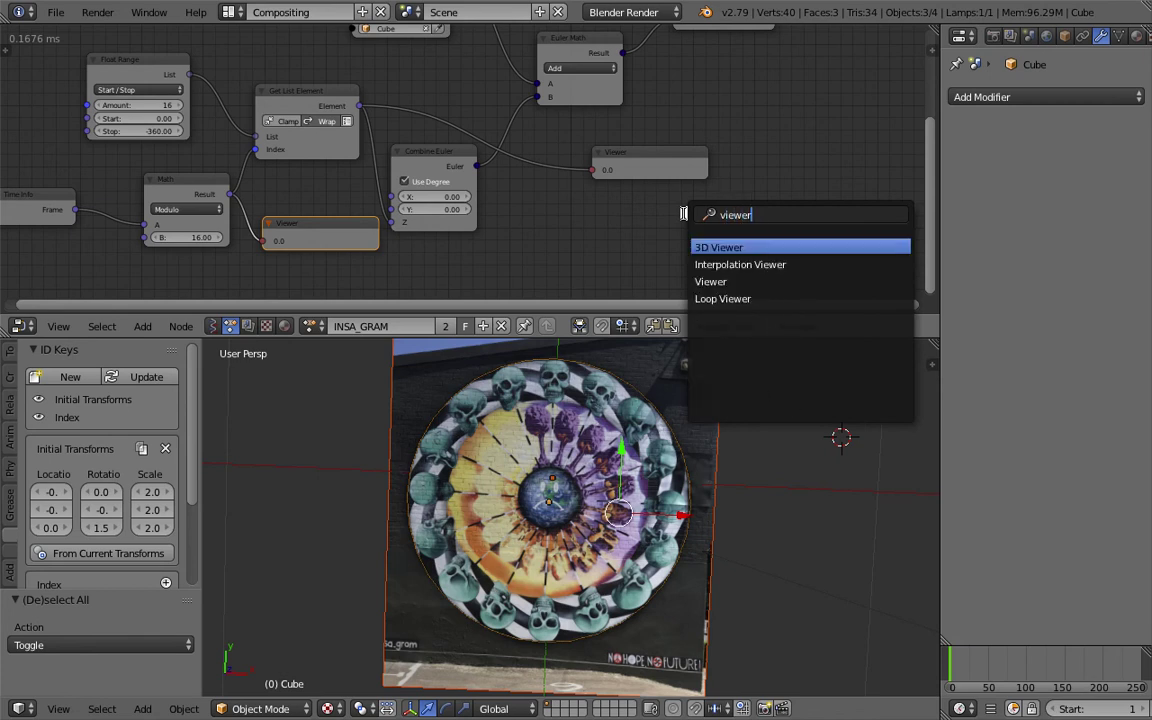
{"action": "key", "text": "Escape"}
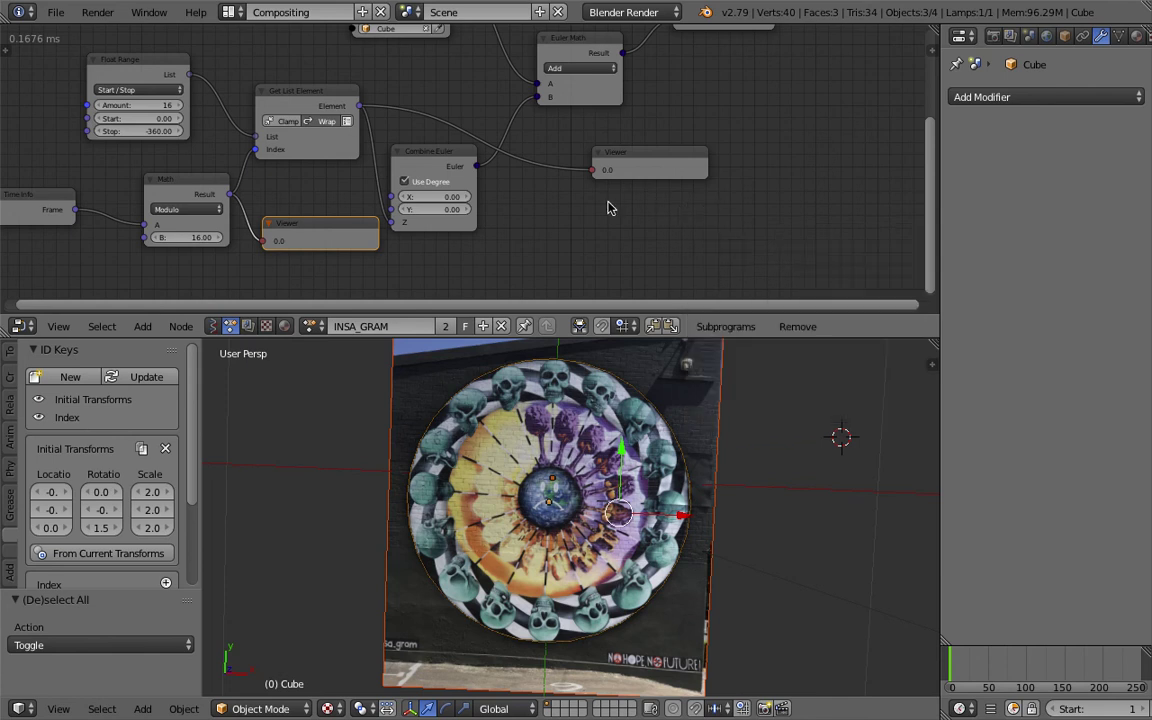
Step: Move the Float Range node farther away from the Get List Element node
{"action": "middle_click_drag", "start_coordinate": [607, 201], "coordinate": [865, 221]}
{"action": "scroll", "coordinate": [563, 198], "scroll_direction": "up", "scroll_amount": 3}
{"action": "left_click_drag", "start_coordinate": [344, 80], "coordinate": [300, 78]}
{"action": "scroll", "coordinate": [379, 136], "scroll_direction": "up", "scroll_amount": 1}
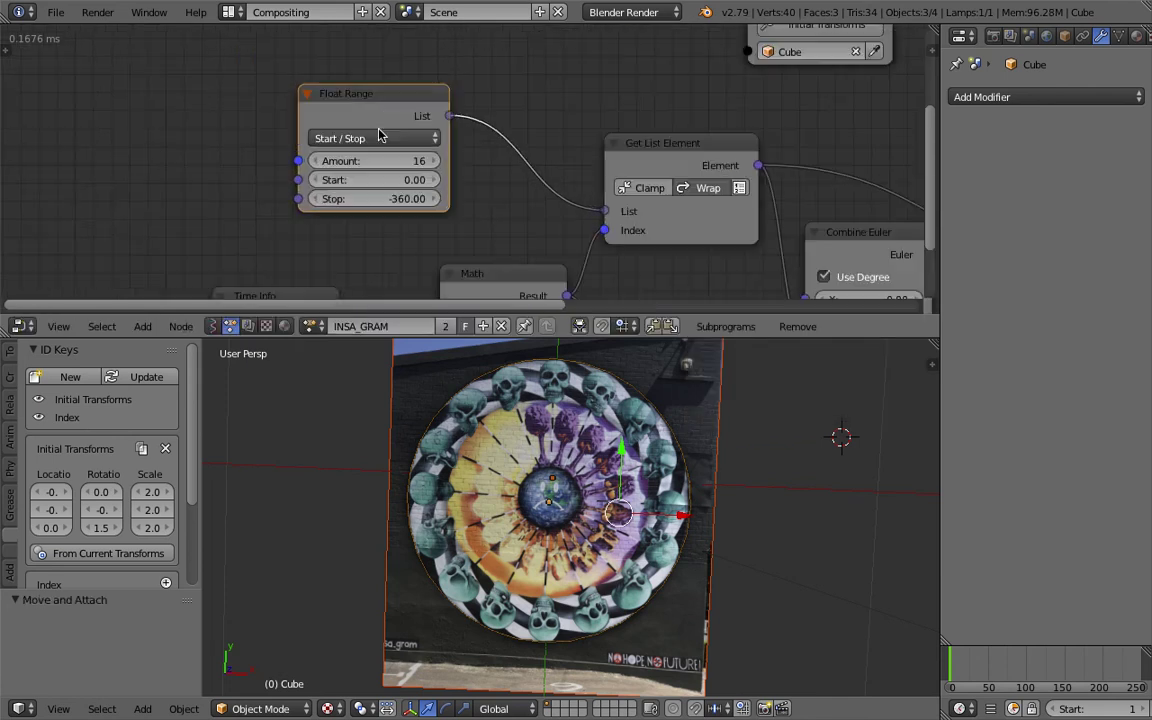
{"action": "scroll", "coordinate": [351, 140], "scroll_direction": "down", "scroll_amount": 3}
{"action": "middle_click_drag", "start_coordinate": [579, 187], "coordinate": [295, 101]}
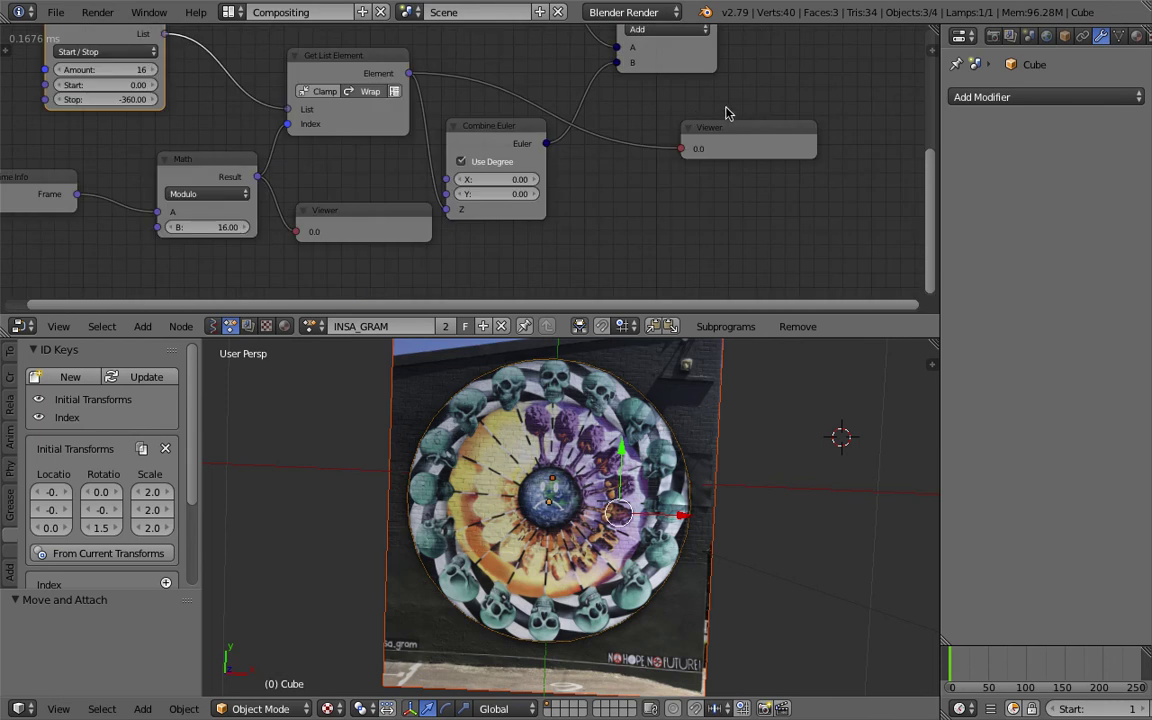
Step: Duplicate the Viewer node, link the Float Range List output to it to inspect the angle list, and delete the copy
{"action": "key", "text": "shift+d"}
{"action": "left_click", "coordinate": [728, 198]}
{"action": "left_click_drag", "start_coordinate": [165, 34], "coordinate": [670, 220]}
{"action": "middle_click_drag", "start_coordinate": [670, 220], "coordinate": [651, 154]}
{"action": "scroll", "coordinate": [657, 198], "scroll_direction": "up", "scroll_amount": 2}
{"action": "middle_click_drag", "start_coordinate": [657, 198], "coordinate": [576, 275]}
{"action": "scroll", "coordinate": [660, 148], "scroll_direction": "down", "scroll_amount": 1}
{"action": "middle_click_drag", "start_coordinate": [553, 127], "coordinate": [631, 146]}
{"action": "scroll", "coordinate": [687, 78], "scroll_direction": "down", "scroll_amount": 1}
{"action": "middle_click_drag", "start_coordinate": [723, 138], "coordinate": [731, 144]}
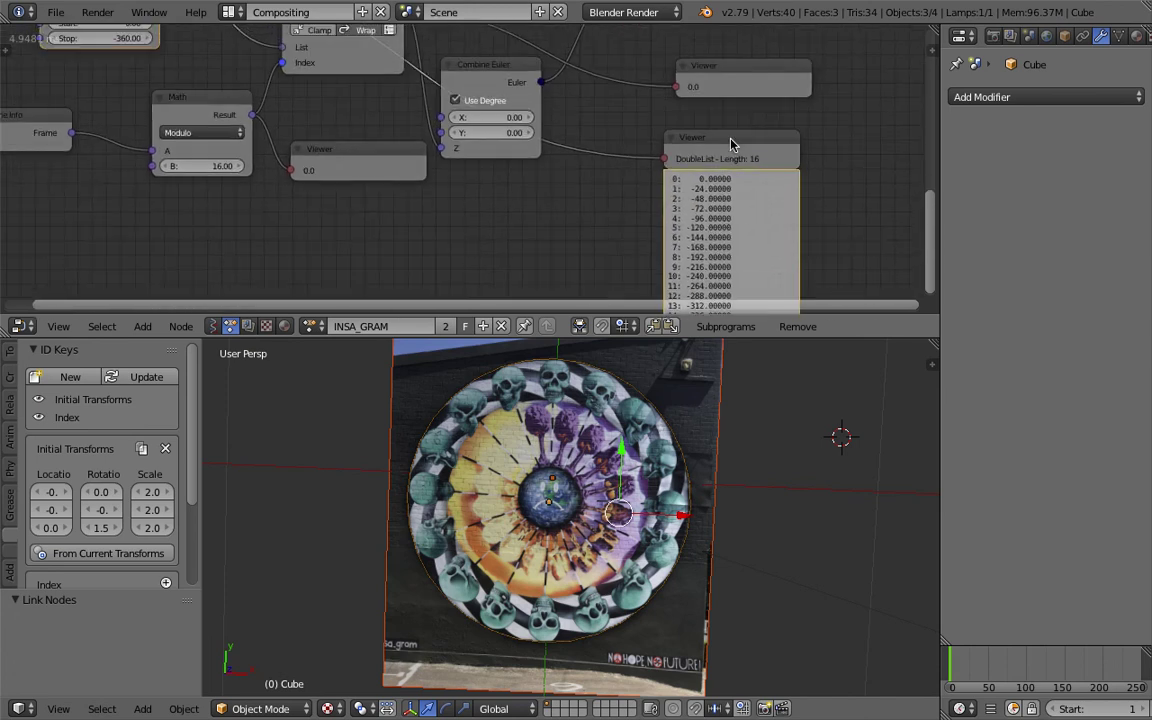
{"action": "key", "text": "x"}
Step: Move the Get List Element node up and shift the Math and Time Info nodes away from it to open up the layout
{"action": "middle_click_drag", "start_coordinate": [336, 148], "coordinate": [728, 299]}
{"action": "middle_click_drag", "start_coordinate": [700, 130], "coordinate": [504, 75]}
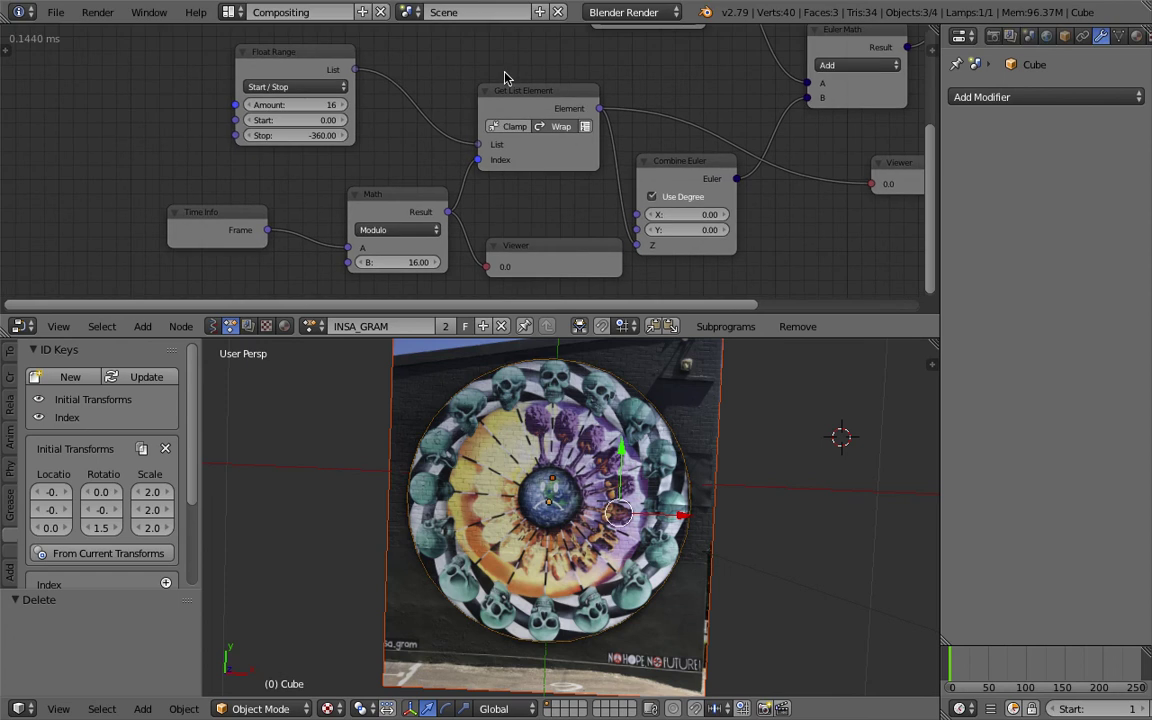
{"action": "left_click_drag", "start_coordinate": [524, 92], "coordinate": [528, 76]}
{"action": "left_click_drag", "start_coordinate": [403, 203], "coordinate": [388, 196]}
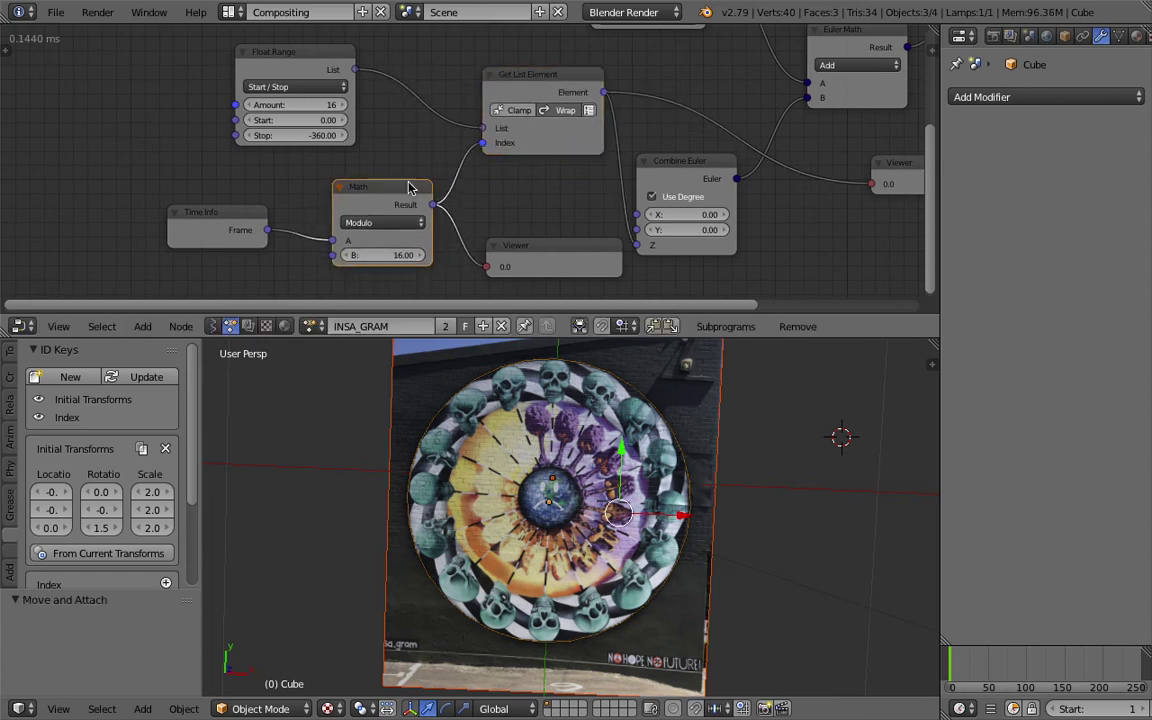
{"action": "left_click_drag", "start_coordinate": [248, 213], "coordinate": [203, 207]}
{"action": "left_click_drag", "start_coordinate": [352, 224], "coordinate": [312, 215]}
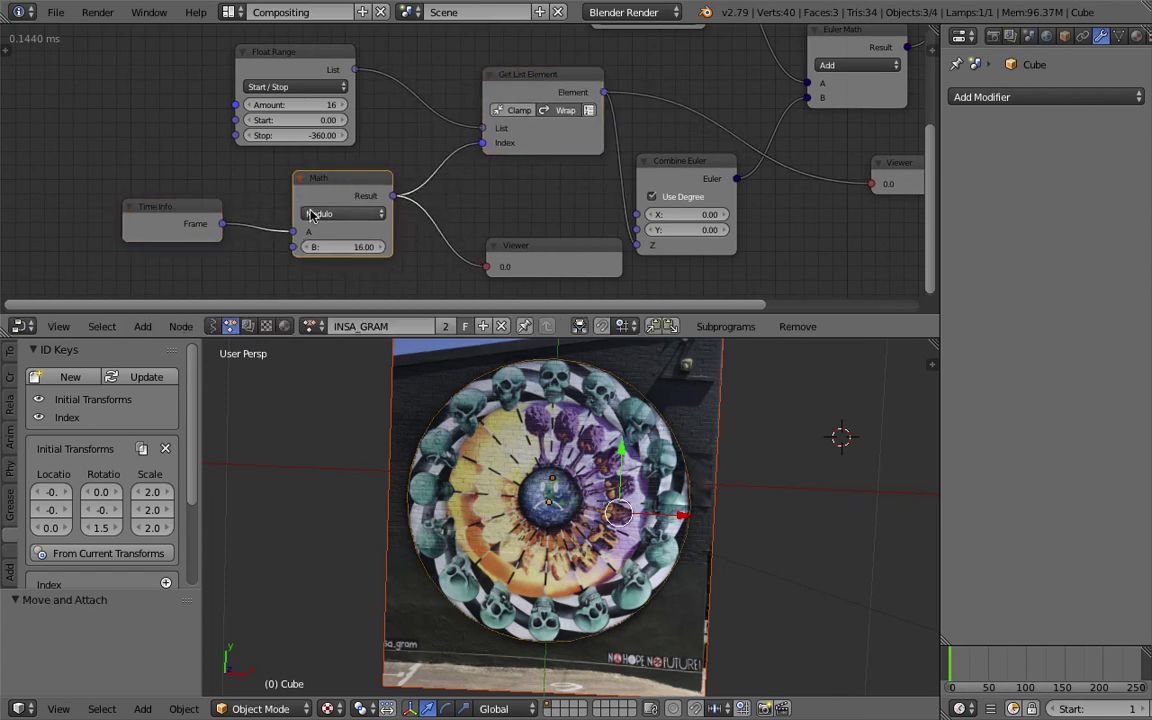
Step: Delete the two remaining Viewer nodes and save the file over the existing one
{"action": "left_click_drag", "start_coordinate": [538, 248], "coordinate": [502, 229]}
{"action": "key", "text": "x"}
{"action": "middle_click_drag", "start_coordinate": [898, 188], "coordinate": [734, 188]}
{"action": "scroll", "coordinate": [605, 150], "scroll_direction": "down", "scroll_amount": 2}
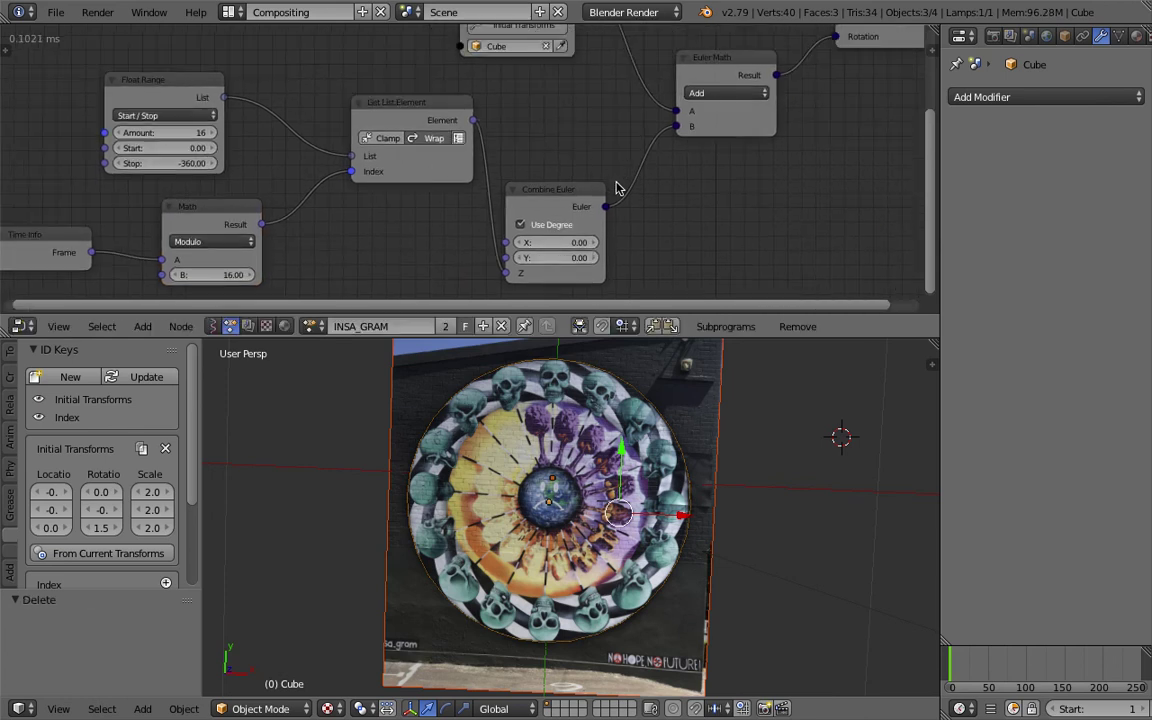
{"action": "key", "text": "ctrl+s"}
{"action": "left_click", "coordinate": [520, 192]}
Step: Review the finished node tree and the mural in the 3D view, and play the rotation animation
{"action": "mouse_move", "coordinate": [738, 488]}
{"action": "middle_mouse_down"}
{"action": "mouse_move", "coordinate": [754, 499]}
{"action": "mouse_move", "coordinate": [738, 483]}
{"action": "middle_mouse_up"}
{"action": "scroll", "coordinate": [643, 188], "scroll_direction": "up", "scroll_amount": 4}
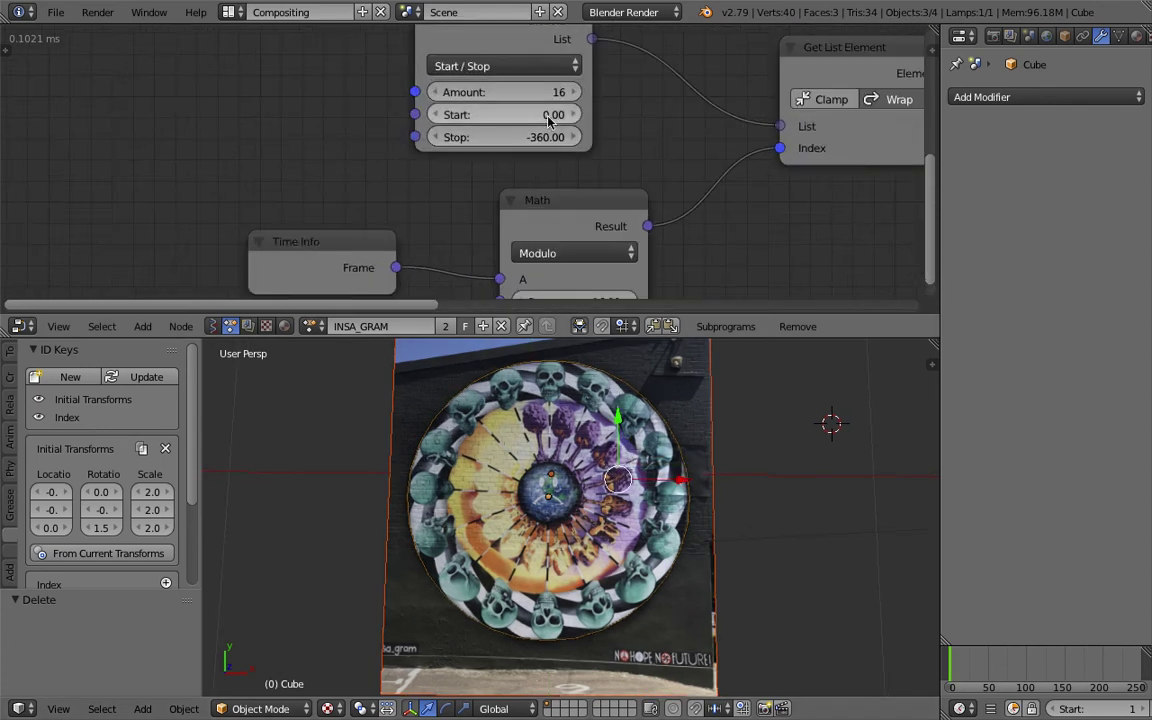
{"action": "scroll", "coordinate": [555, 147], "scroll_direction": "down", "scroll_amount": 4}
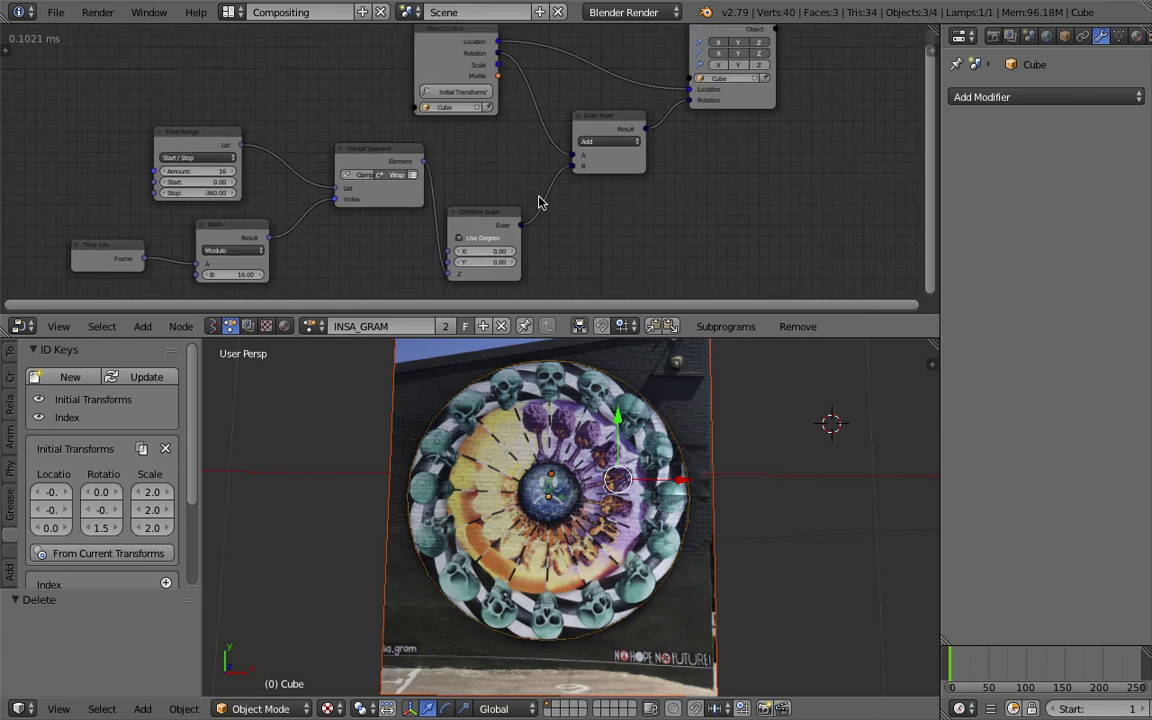
{"action": "middle_click_drag", "start_coordinate": [674, 417], "coordinate": [714, 437]}
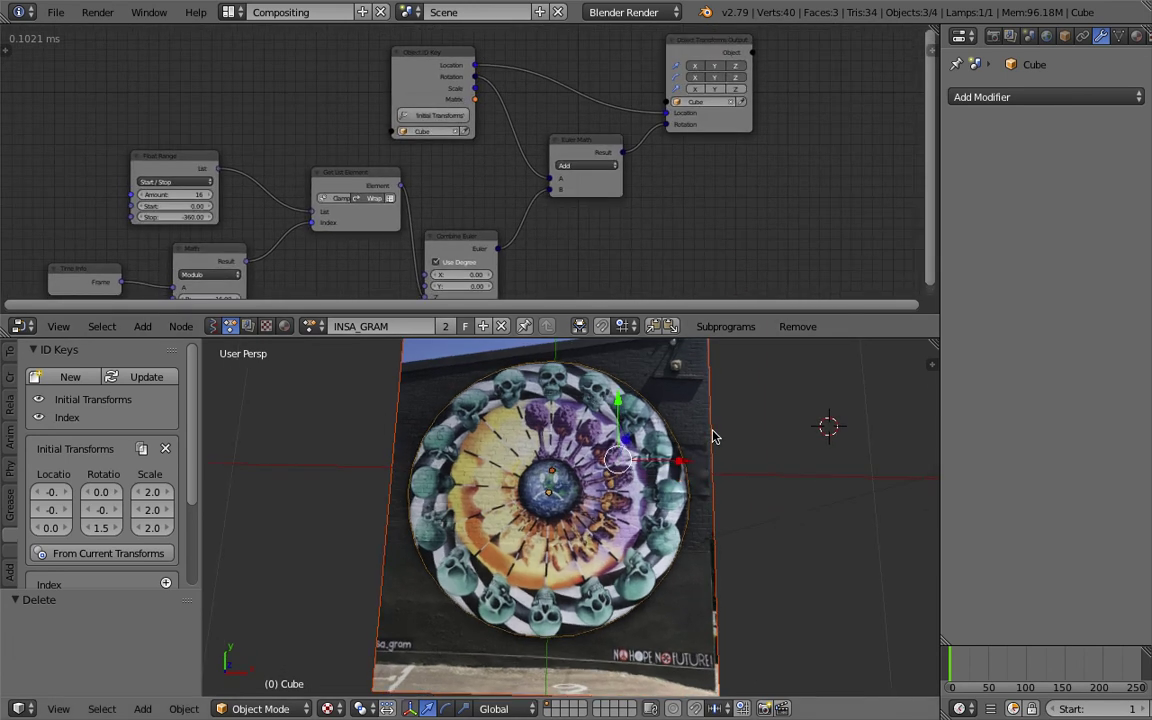
{"action": "scroll", "coordinate": [562, 438], "scroll_direction": "up", "scroll_amount": 1}
{"action": "middle_click_drag", "start_coordinate": [562, 438], "coordinate": [659, 514]}
{"action": "key", "text": "alt+a"}
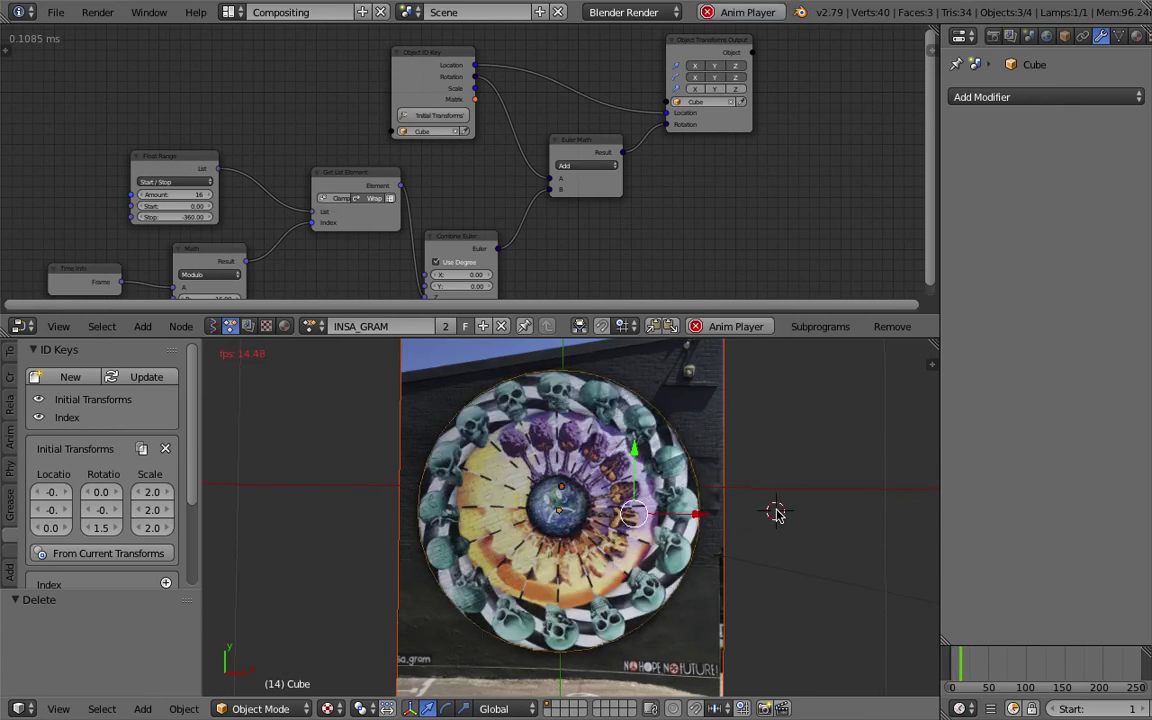